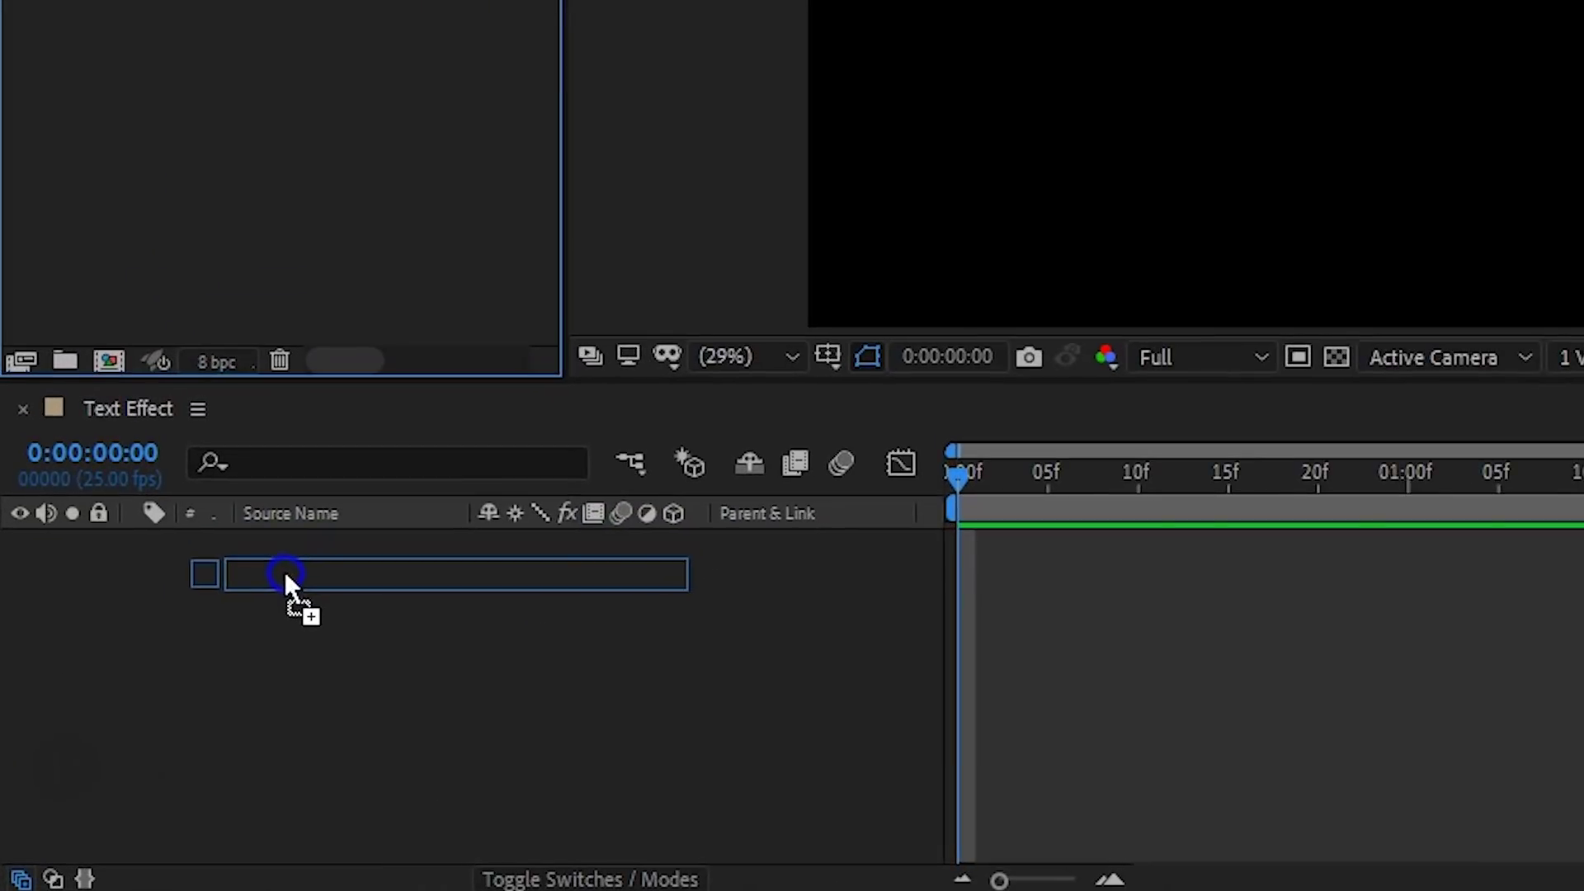
Step: Camera-track the Lorenzo footage and create a Track Null and 3D Tracker Camera
{"action": "left_click_drag", "start_coordinate": [229, 639], "coordinate": [229, 639]}
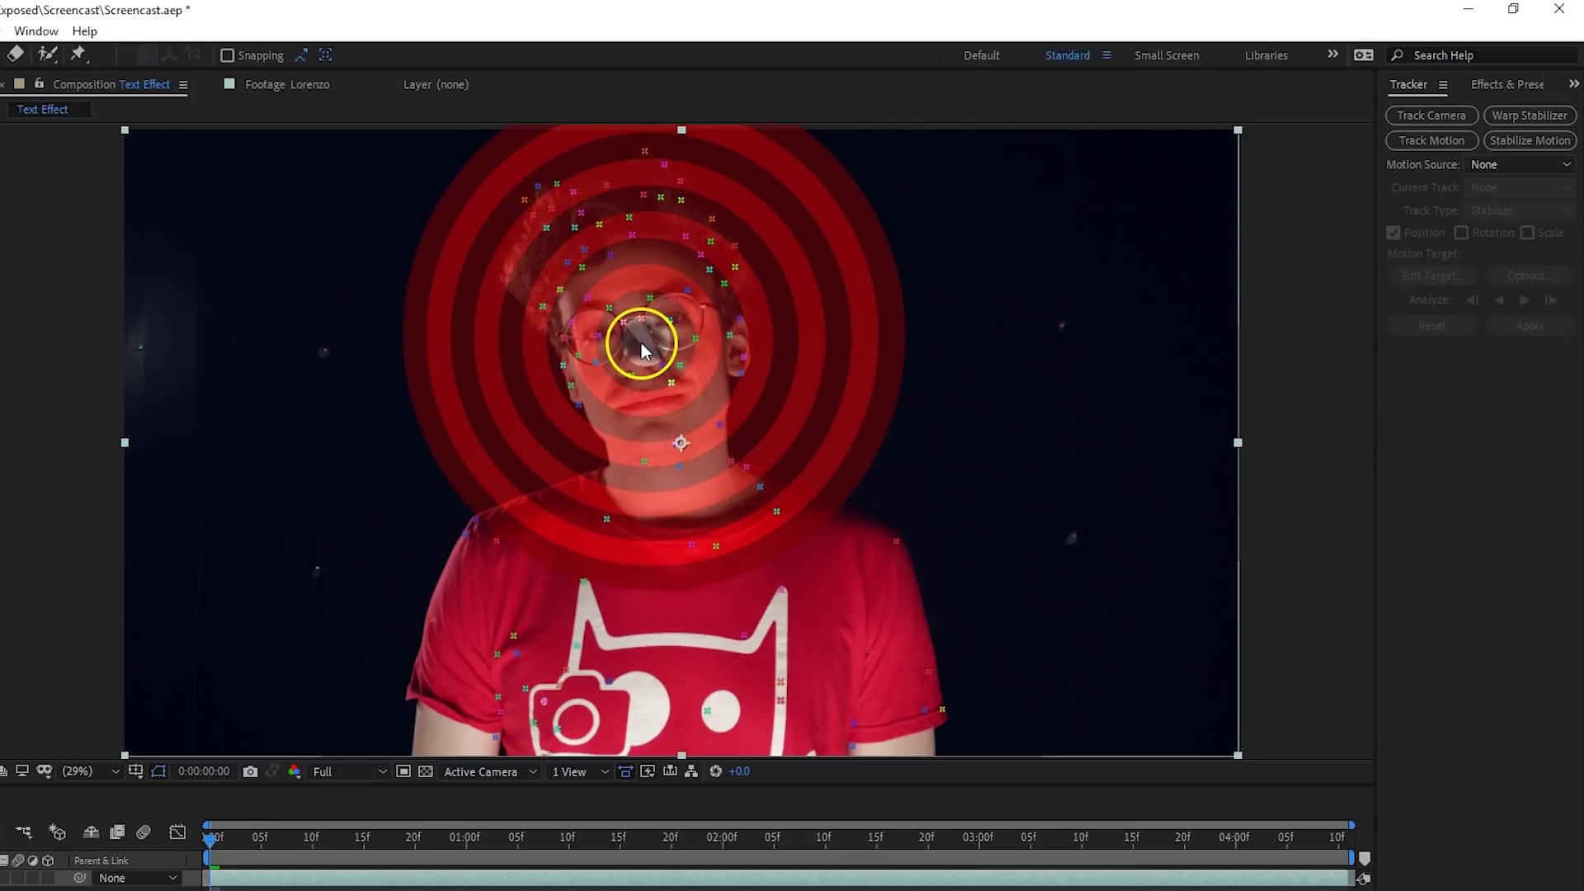
{"action": "right_click", "coordinate": [641, 344]}
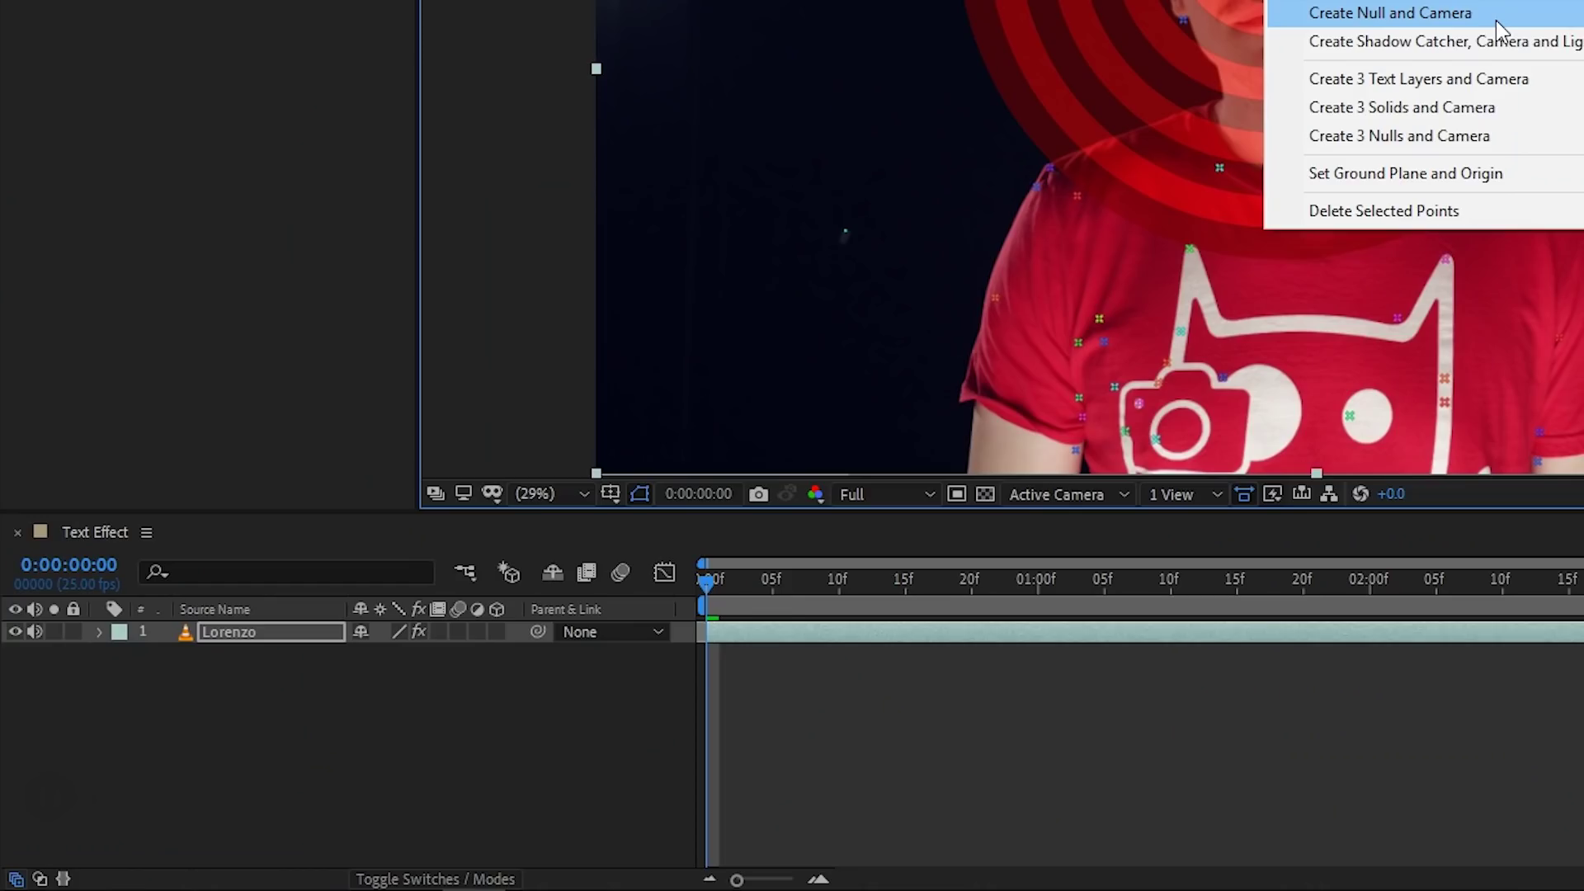
{"action": "left_click", "coordinate": [910, 345]}
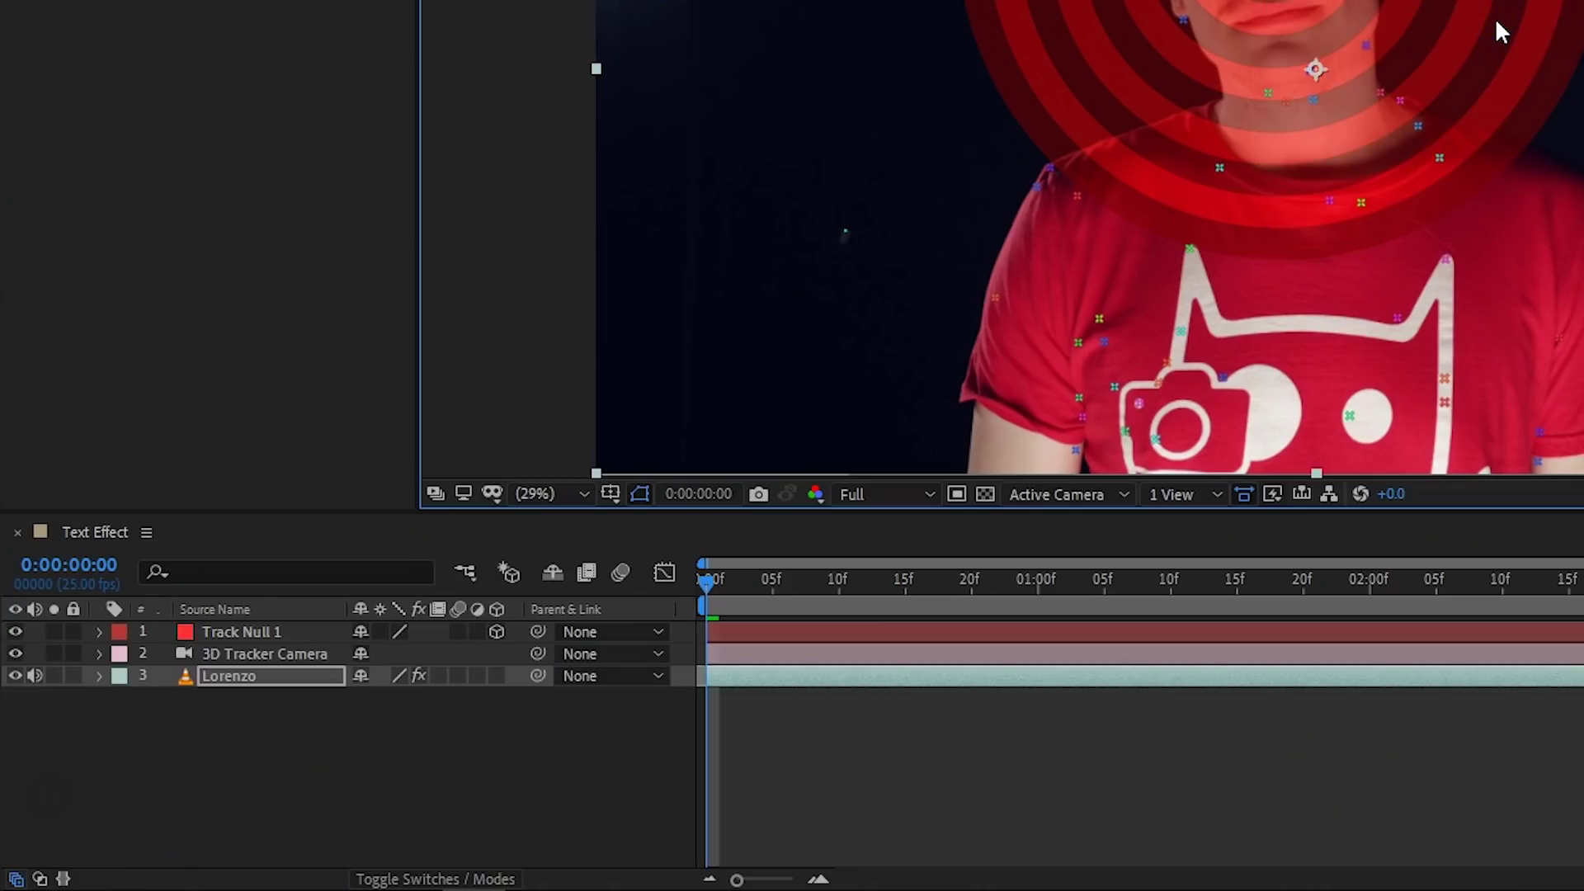
{"action": "left_click", "coordinate": [287, 660]}
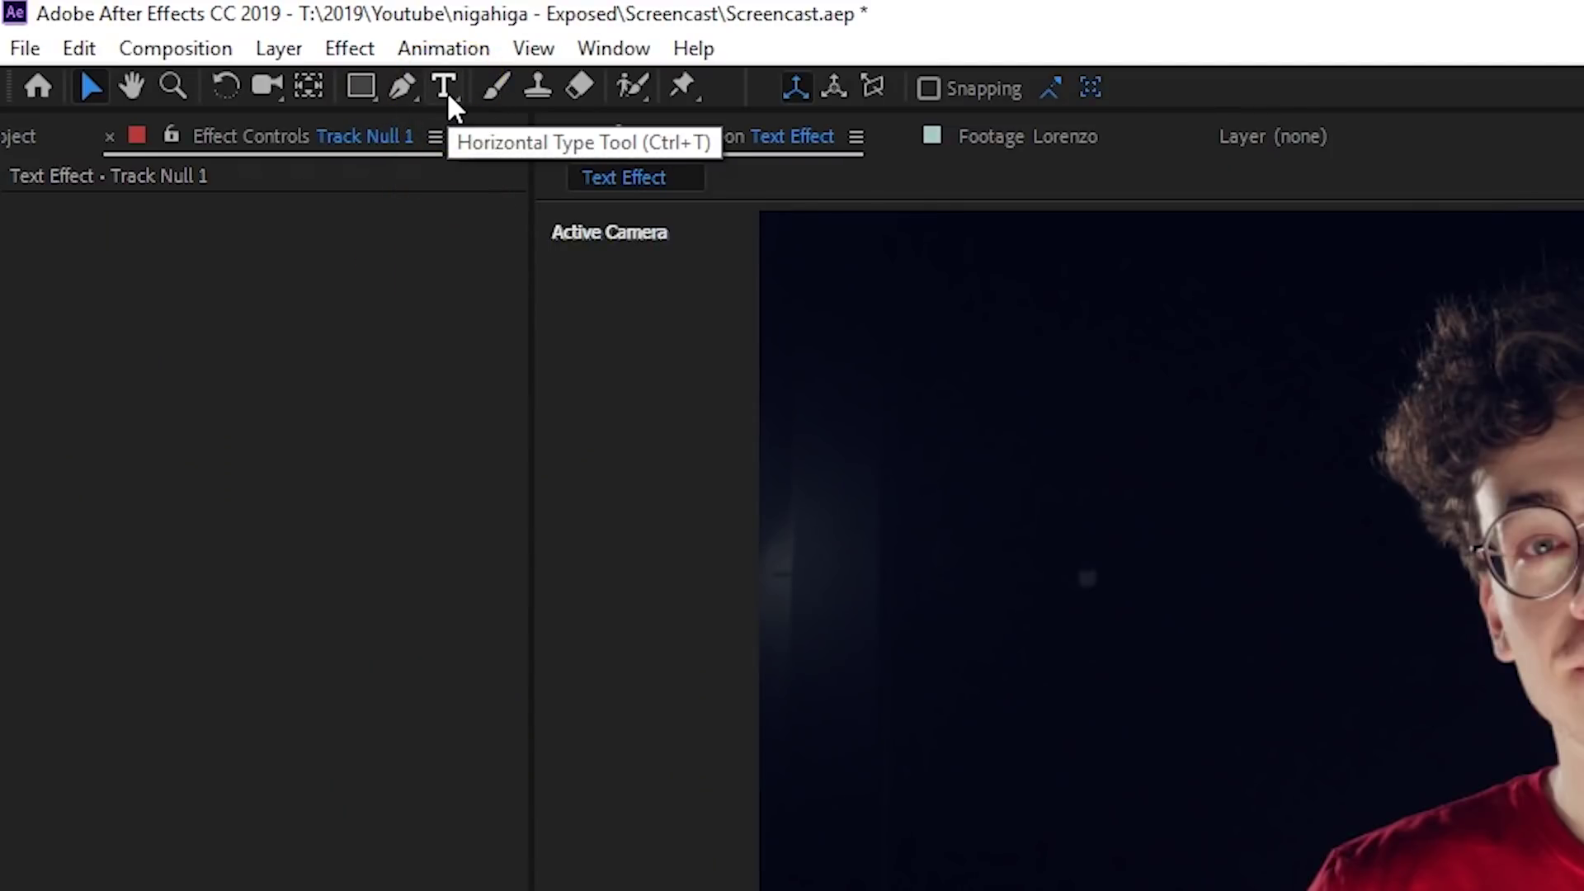
Step: Type LORENZO as a 3D text layer, tilted and positioned beside the talent's head
{"action": "left_click", "coordinate": [447, 91]}
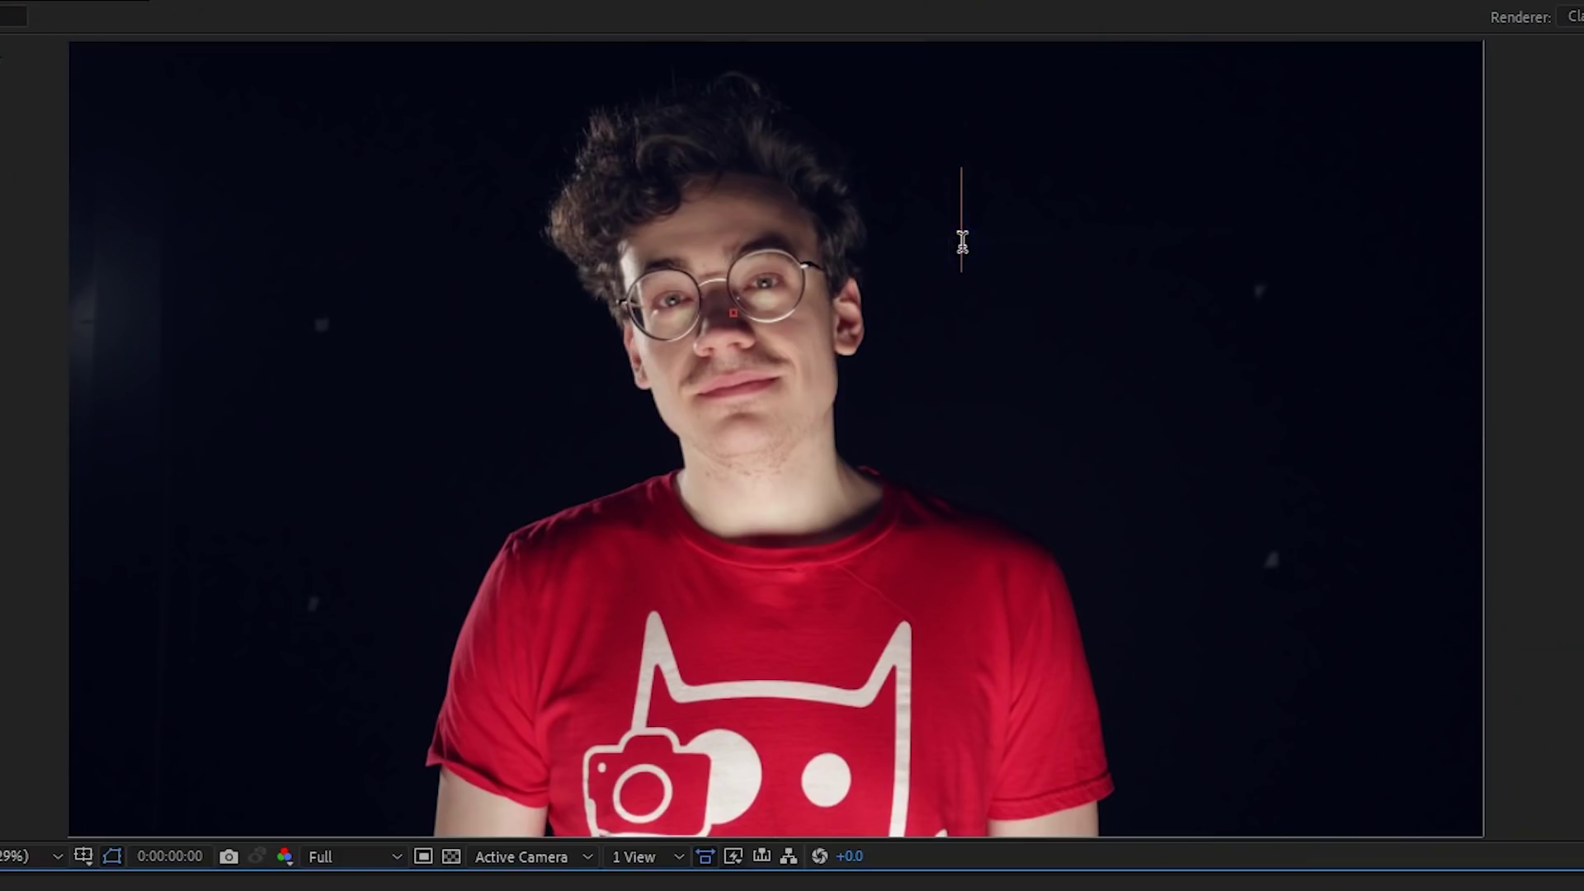
{"action": "type", "text": "LORENZO"}
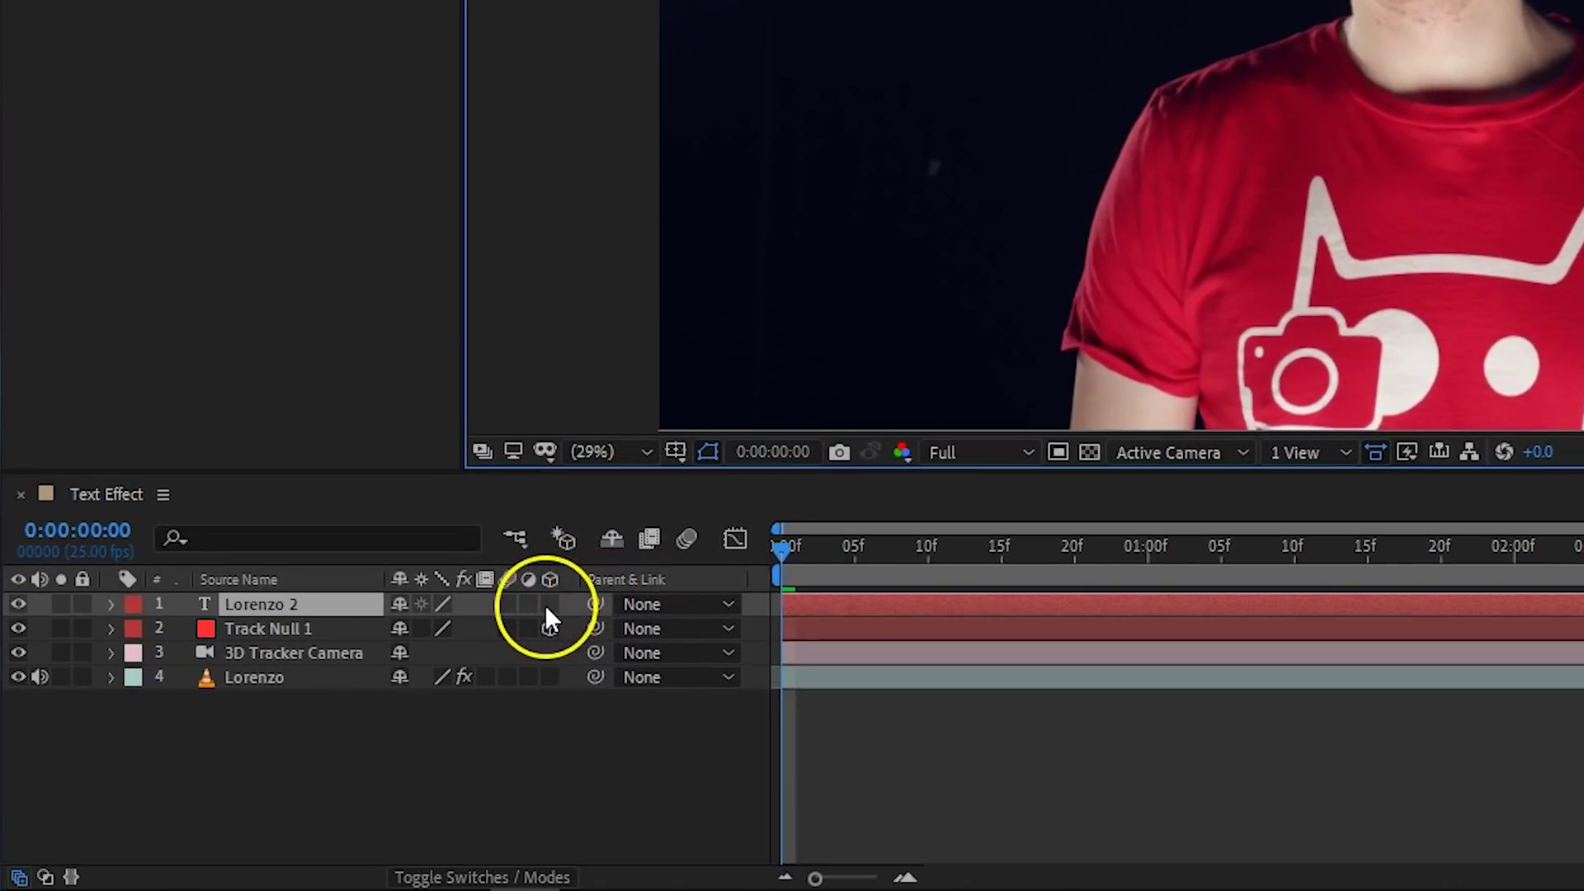
{"action": "left_click", "coordinate": [545, 607]}
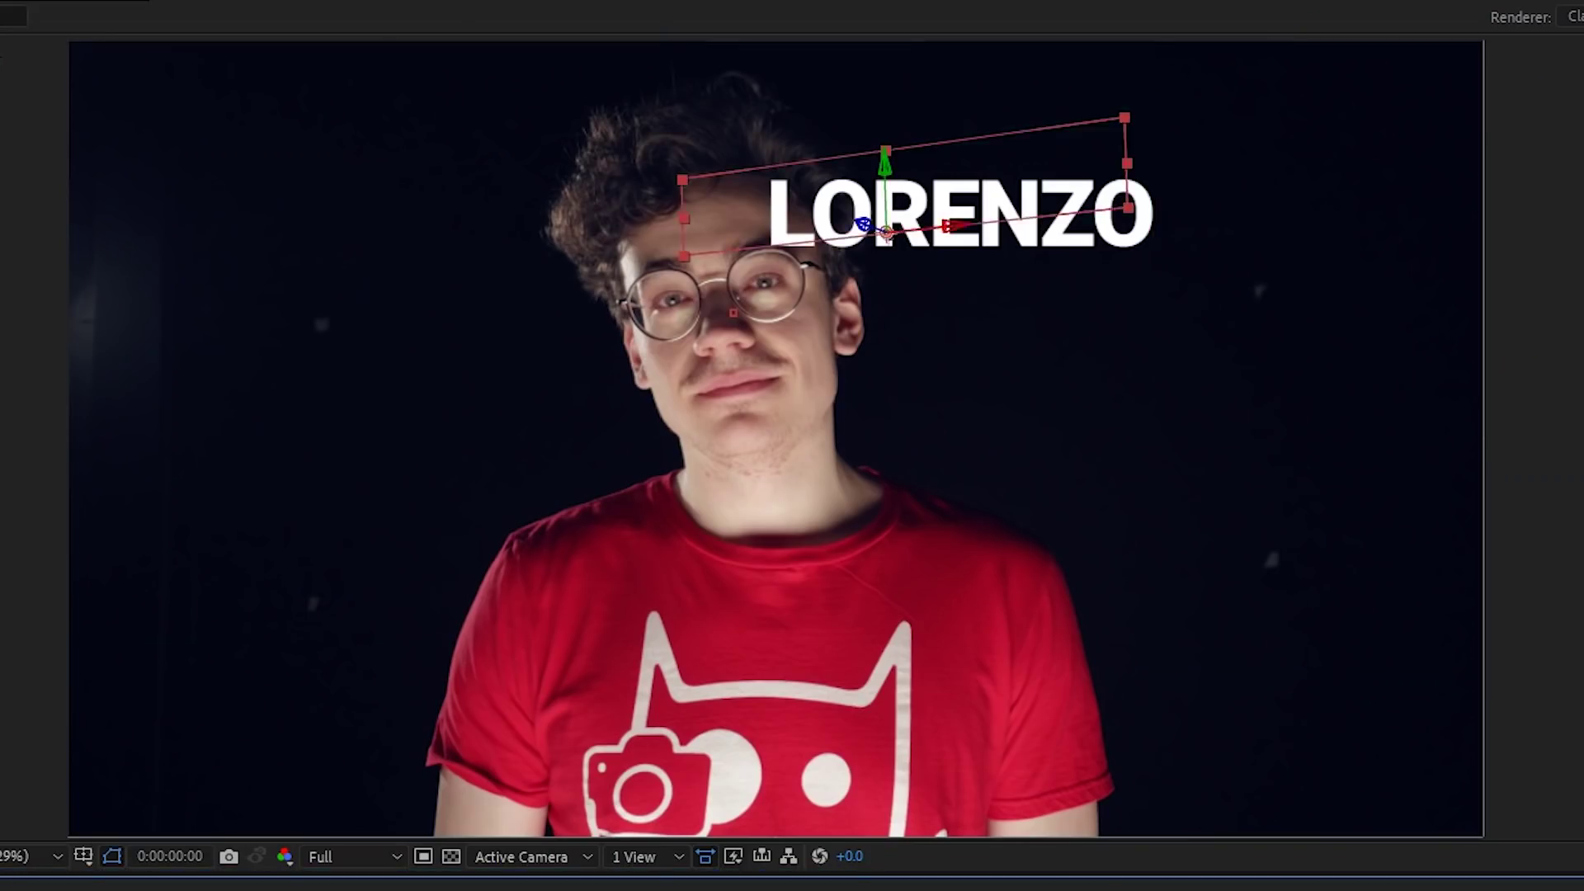
{"action": "left_click_drag", "start_coordinate": [891, 186], "coordinate": [849, 219]}
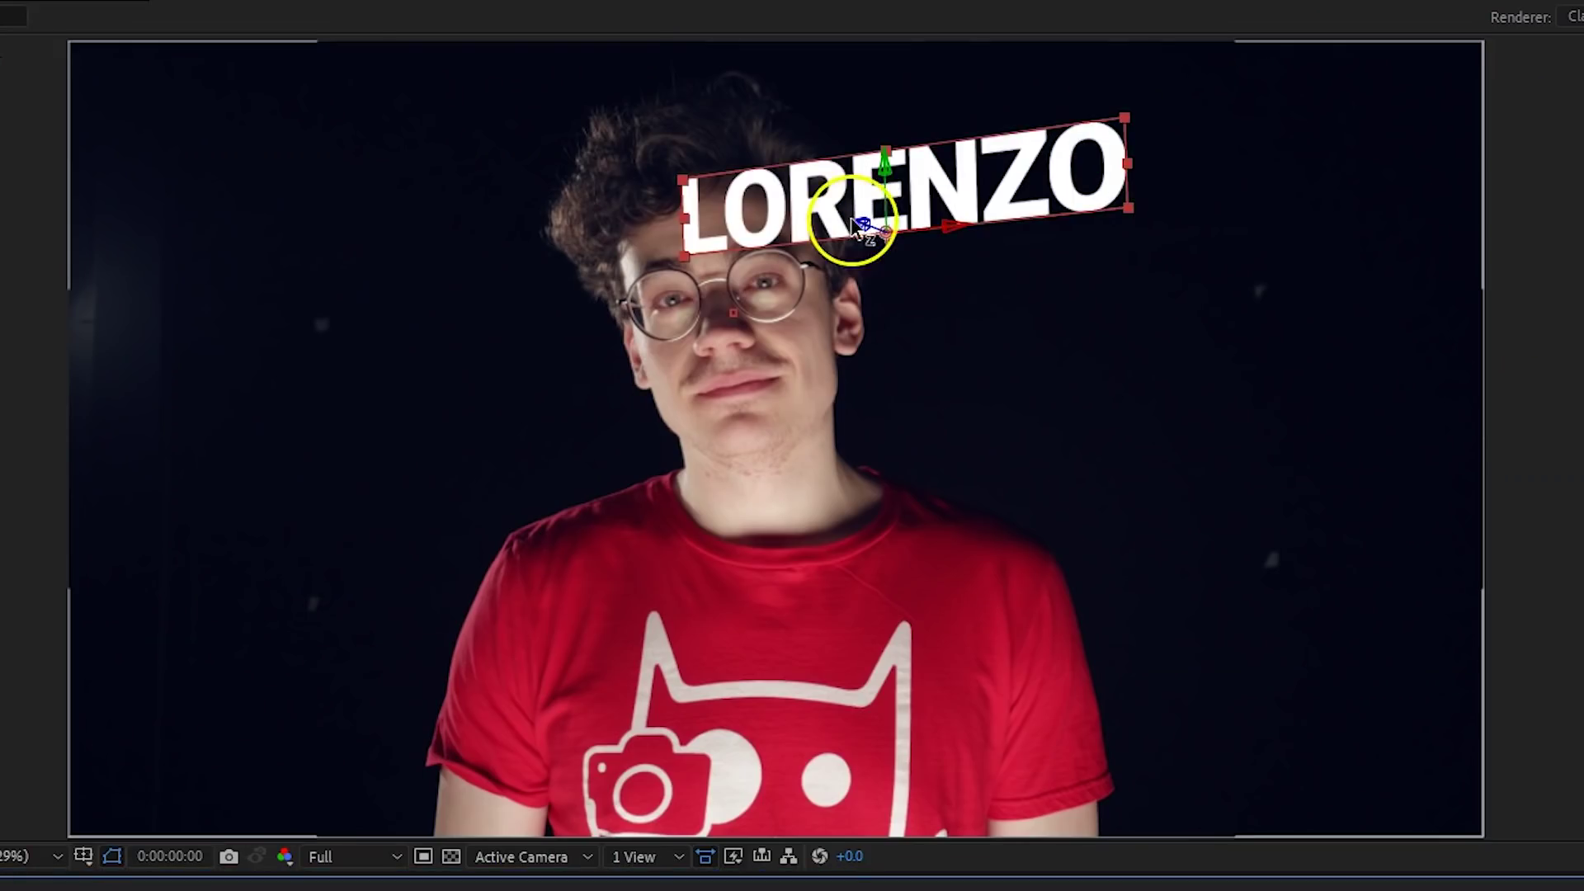
{"action": "mouse_move", "coordinate": [974, 170]}
{"action": "left_mouse_down"}
{"action": "mouse_move", "coordinate": [954, 643]}
{"action": "mouse_move", "coordinate": [484, 259]}
{"action": "mouse_move", "coordinate": [1015, 235]}
{"action": "left_mouse_up"}
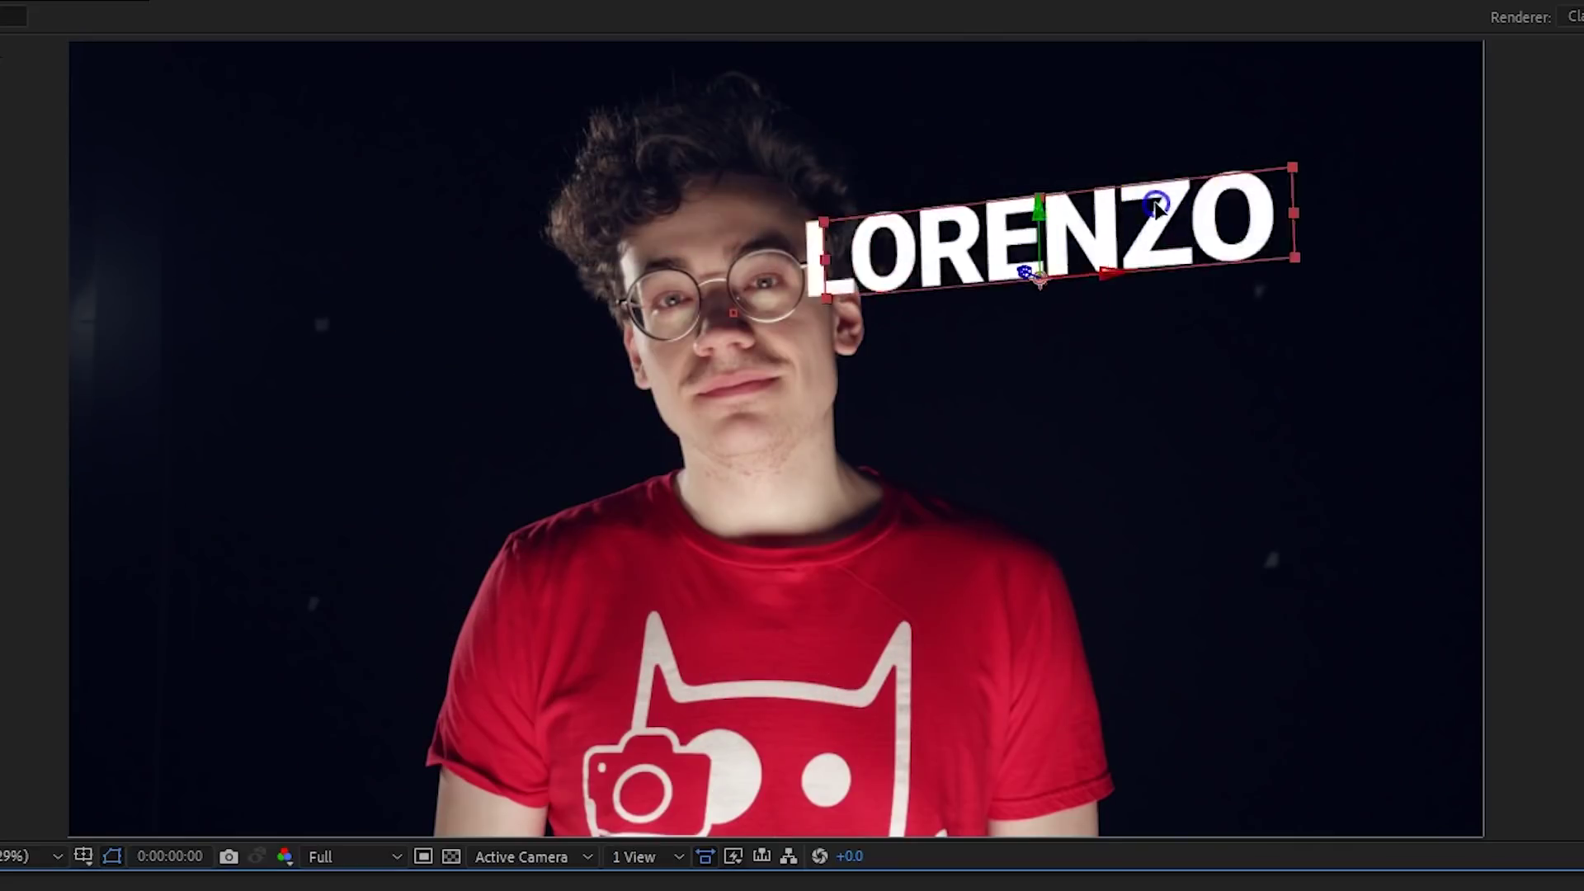
Step: Start the text layer a few frames later and preview its tracking
{"action": "left_click_drag", "start_coordinate": [692, 589], "coordinate": [799, 572]}
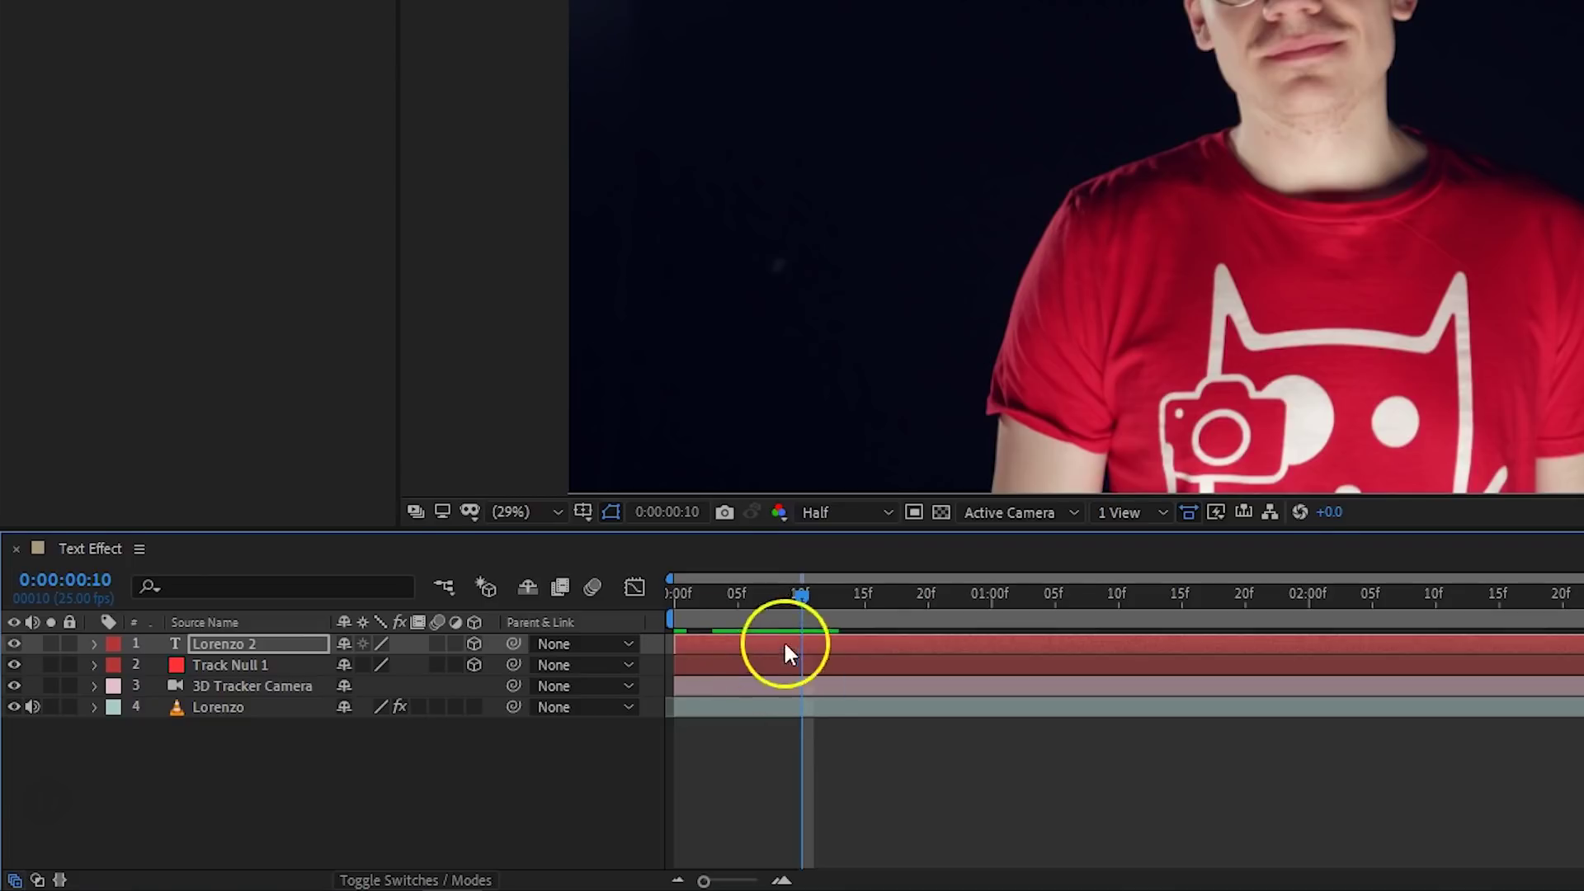
{"action": "left_click_drag", "start_coordinate": [675, 643], "coordinate": [749, 631]}
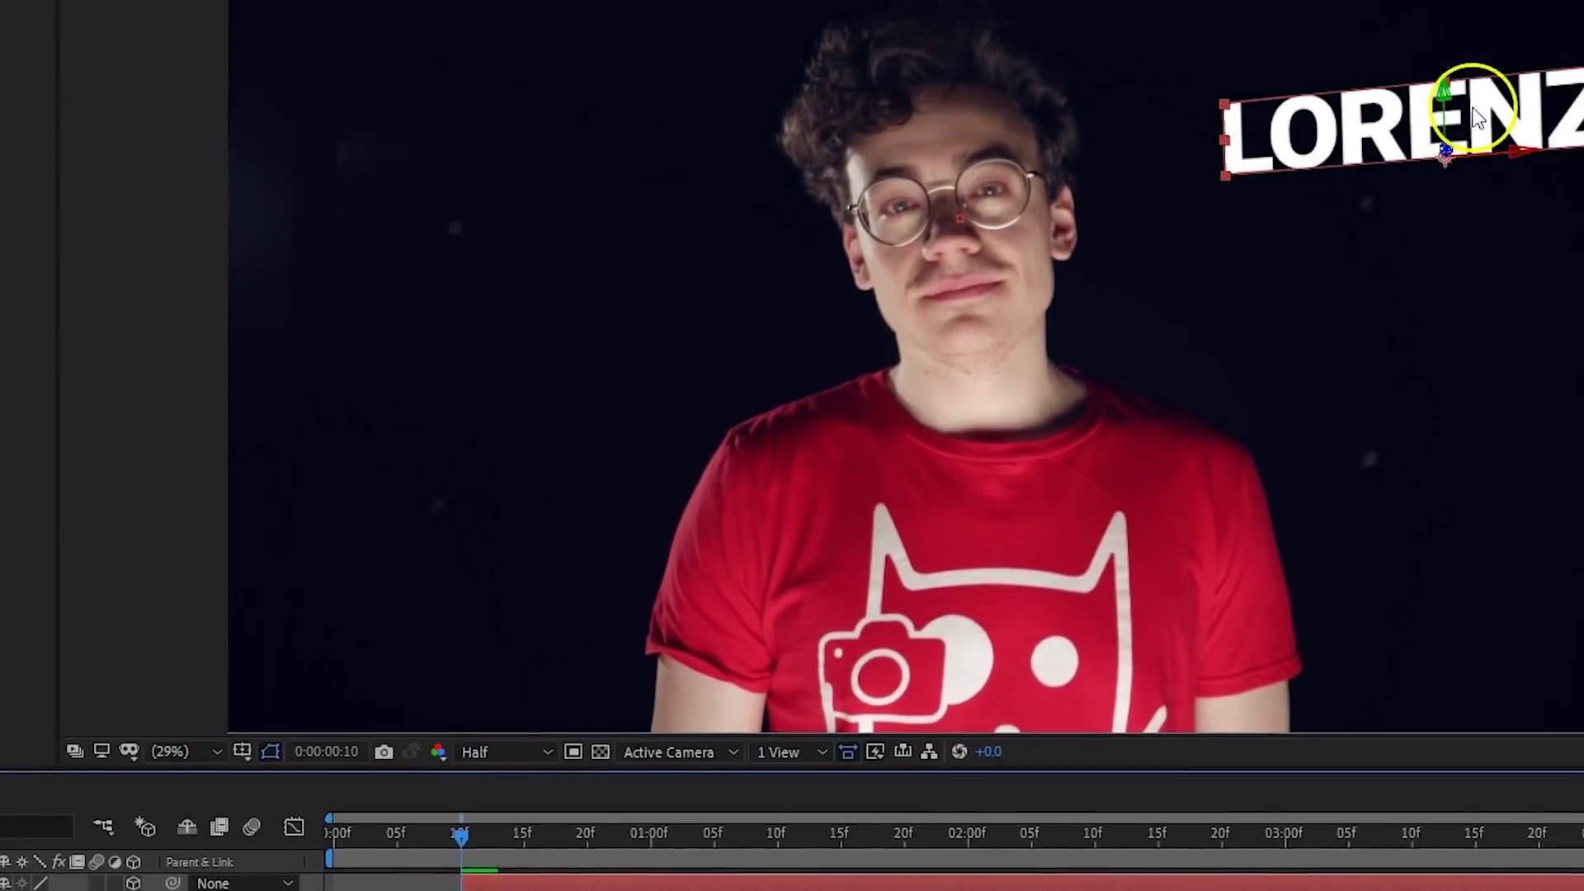
{"action": "key", "text": "space"}
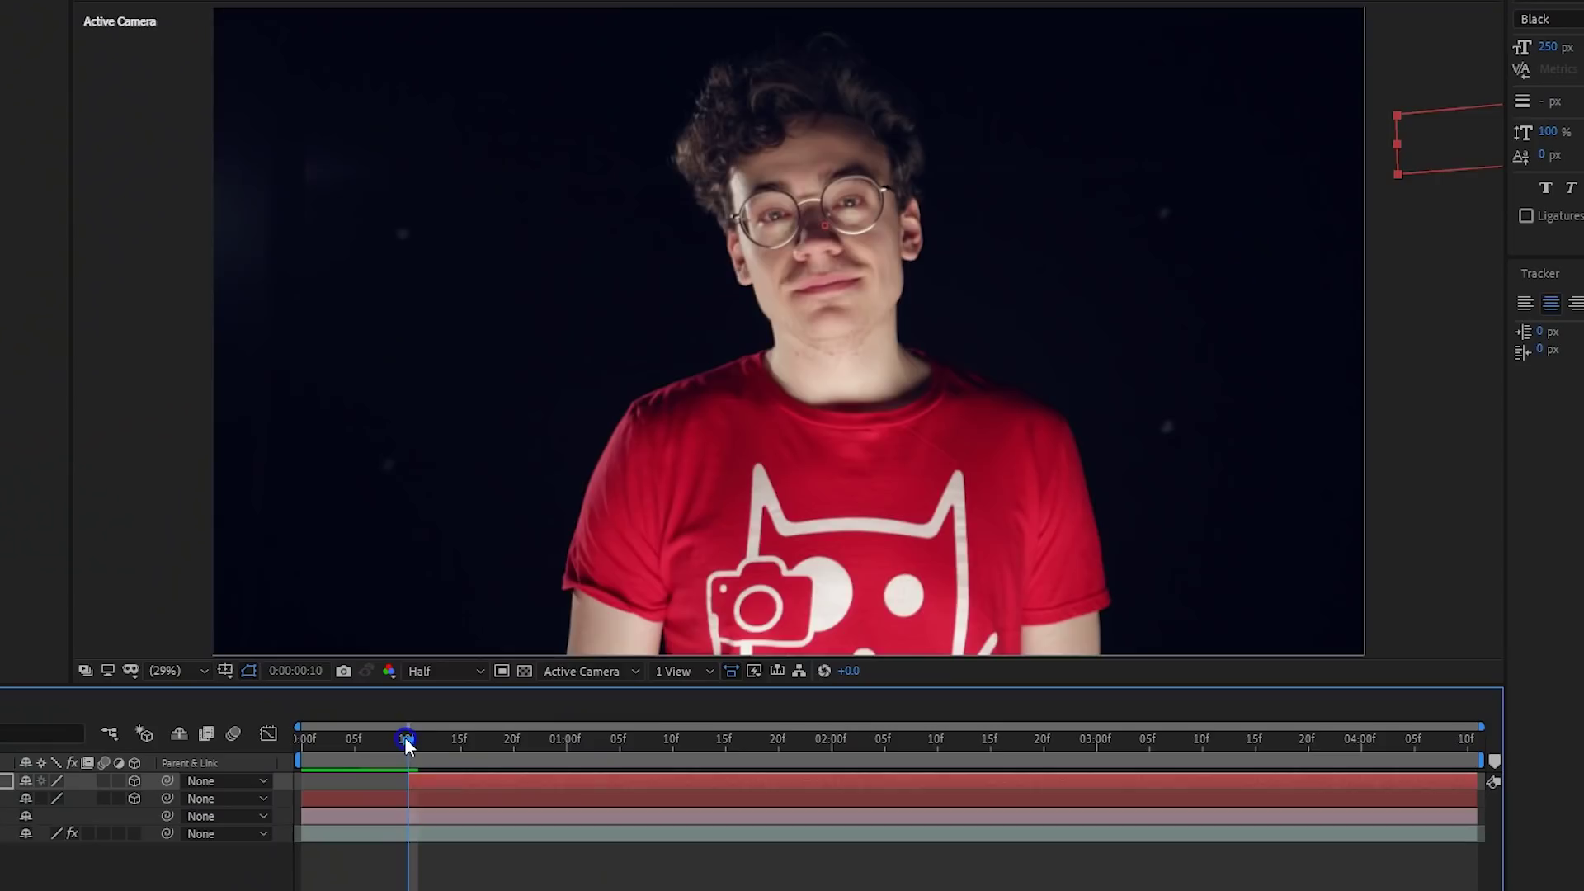
Step: Keyframe LORENZO's Position sliding in from off-frame right, with keys at 10f, 22f, 2:06 and 2:16
{"action": "mouse_move", "coordinate": [404, 736]}
{"action": "left_mouse_down"}
{"action": "mouse_move", "coordinate": [620, 733]}
{"action": "mouse_move", "coordinate": [501, 719]}
{"action": "mouse_move", "coordinate": [588, 704]}
{"action": "mouse_move", "coordinate": [434, 716]}
{"action": "mouse_move", "coordinate": [656, 704]}
{"action": "left_mouse_up"}
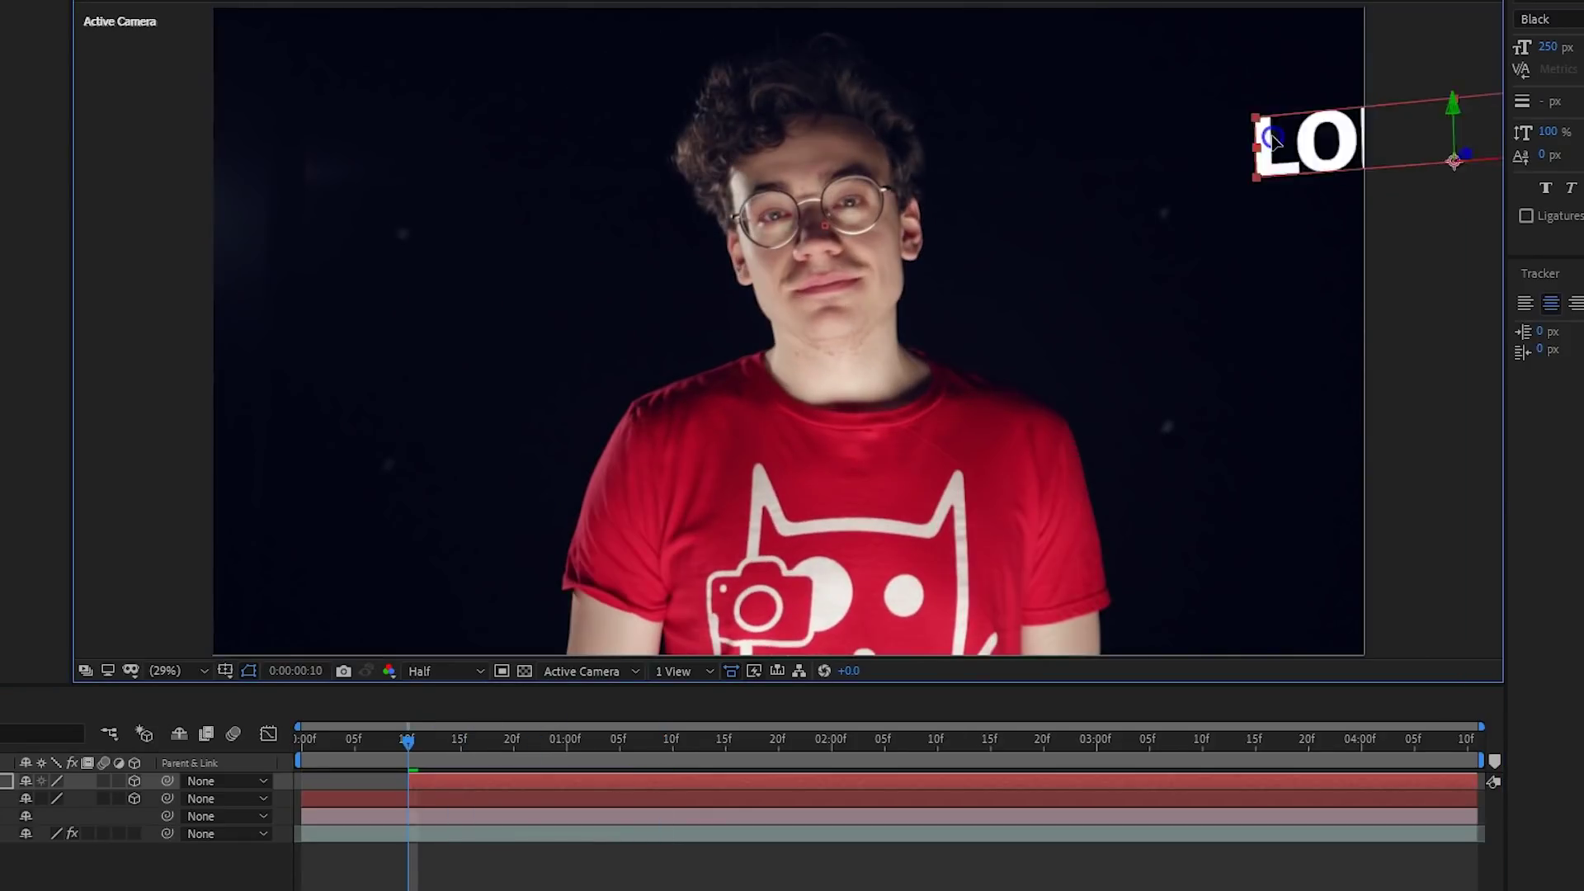
{"action": "left_click_drag", "start_coordinate": [1308, 136], "coordinate": [1445, 123]}
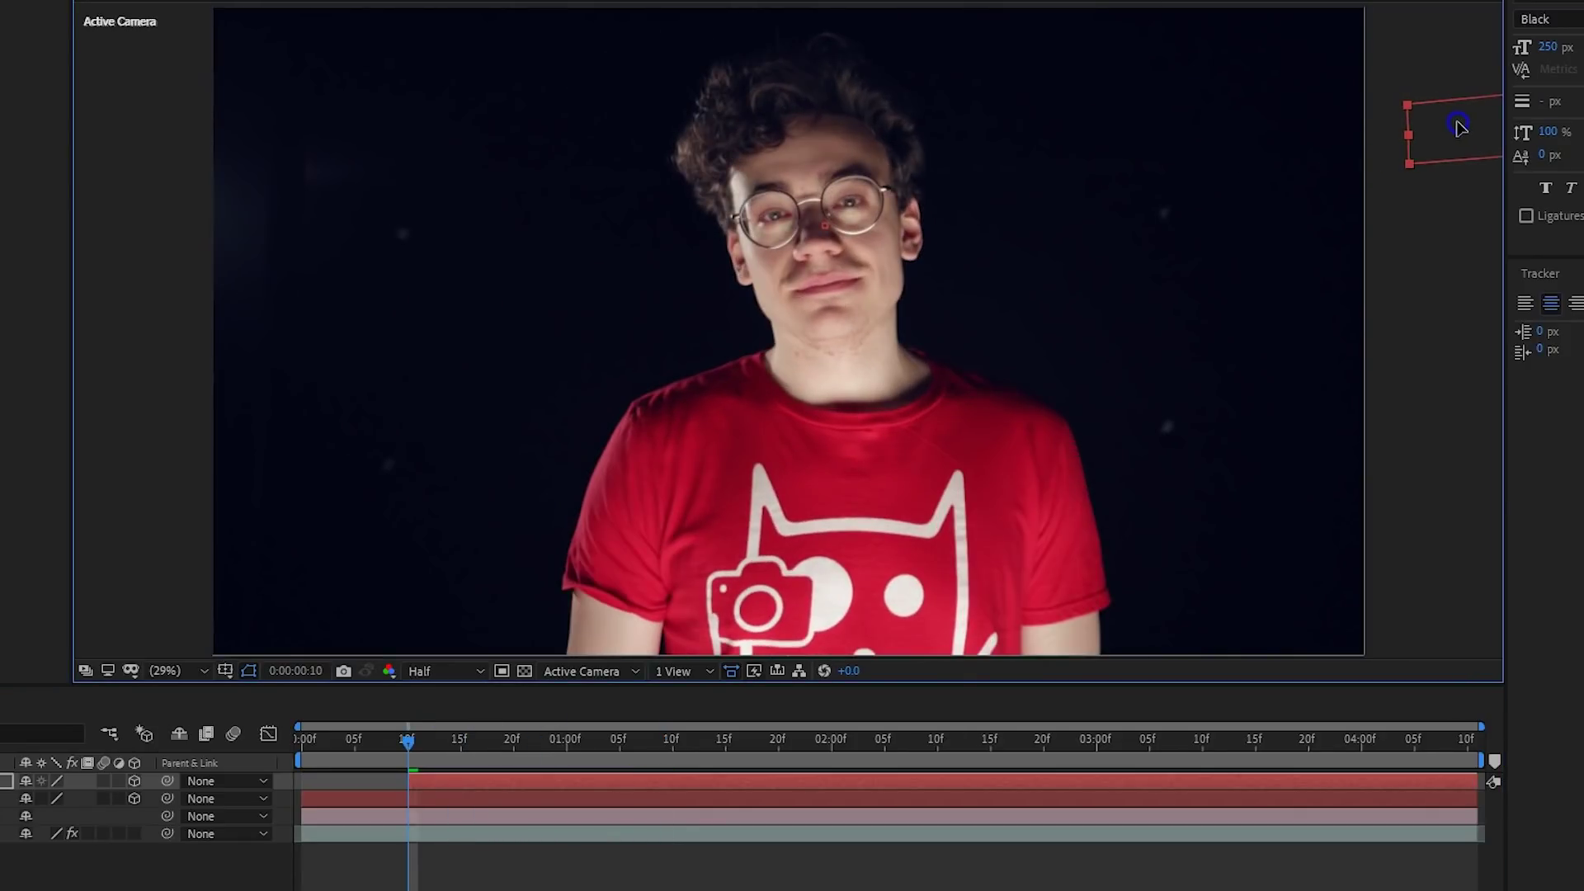
{"action": "key", "text": "p"}
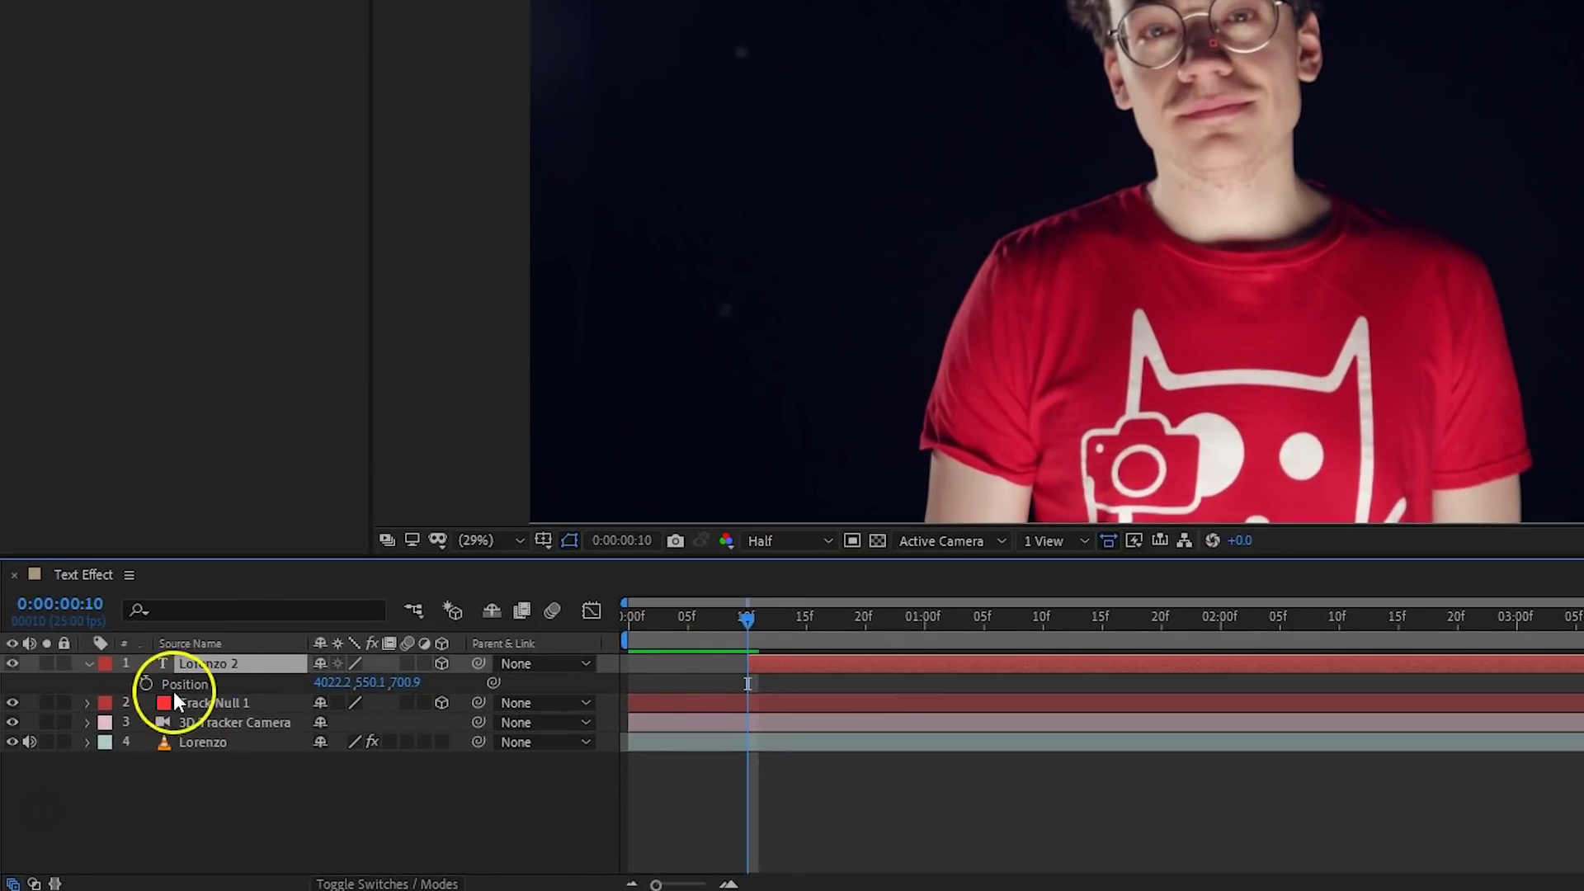
{"action": "left_click", "coordinate": [150, 682]}
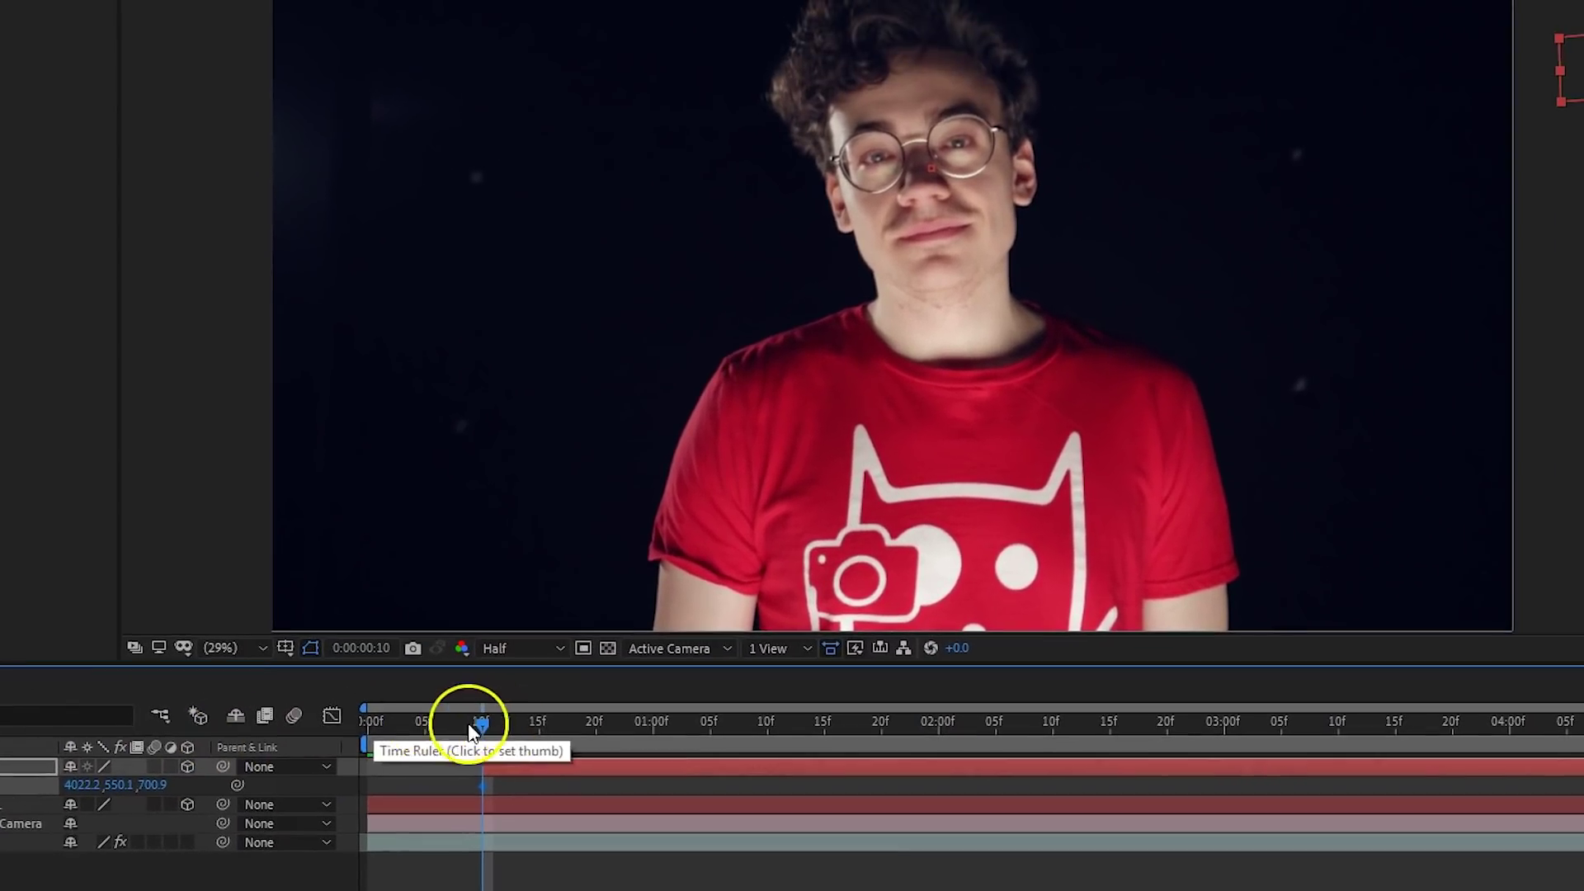
{"action": "left_click_drag", "start_coordinate": [481, 721], "coordinate": [622, 721]}
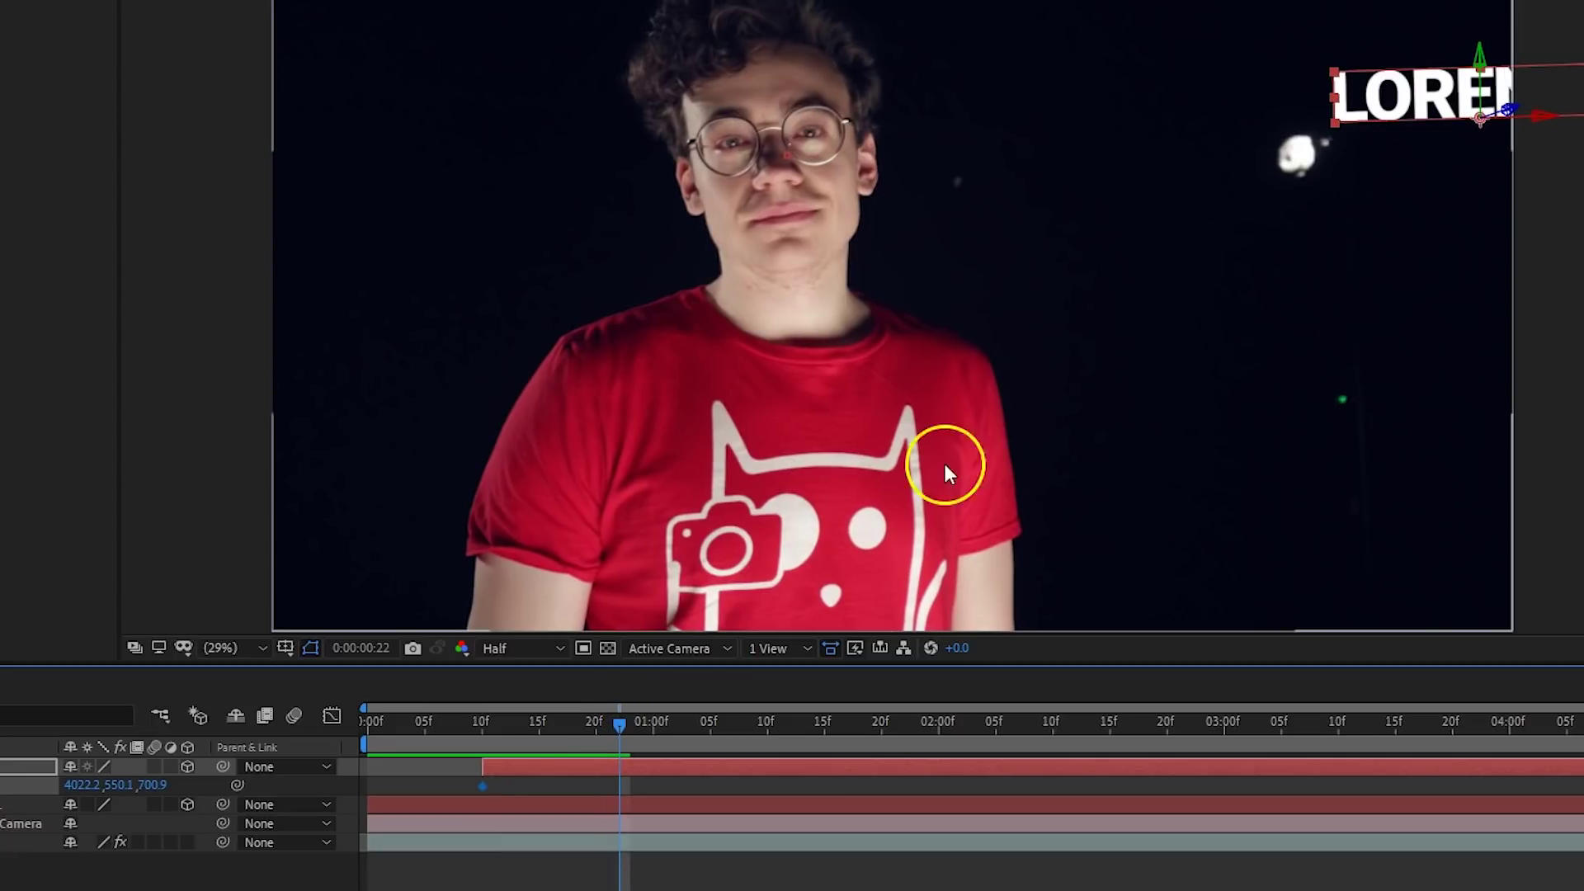
{"action": "left_click_drag", "start_coordinate": [1393, 104], "coordinate": [1145, 133]}
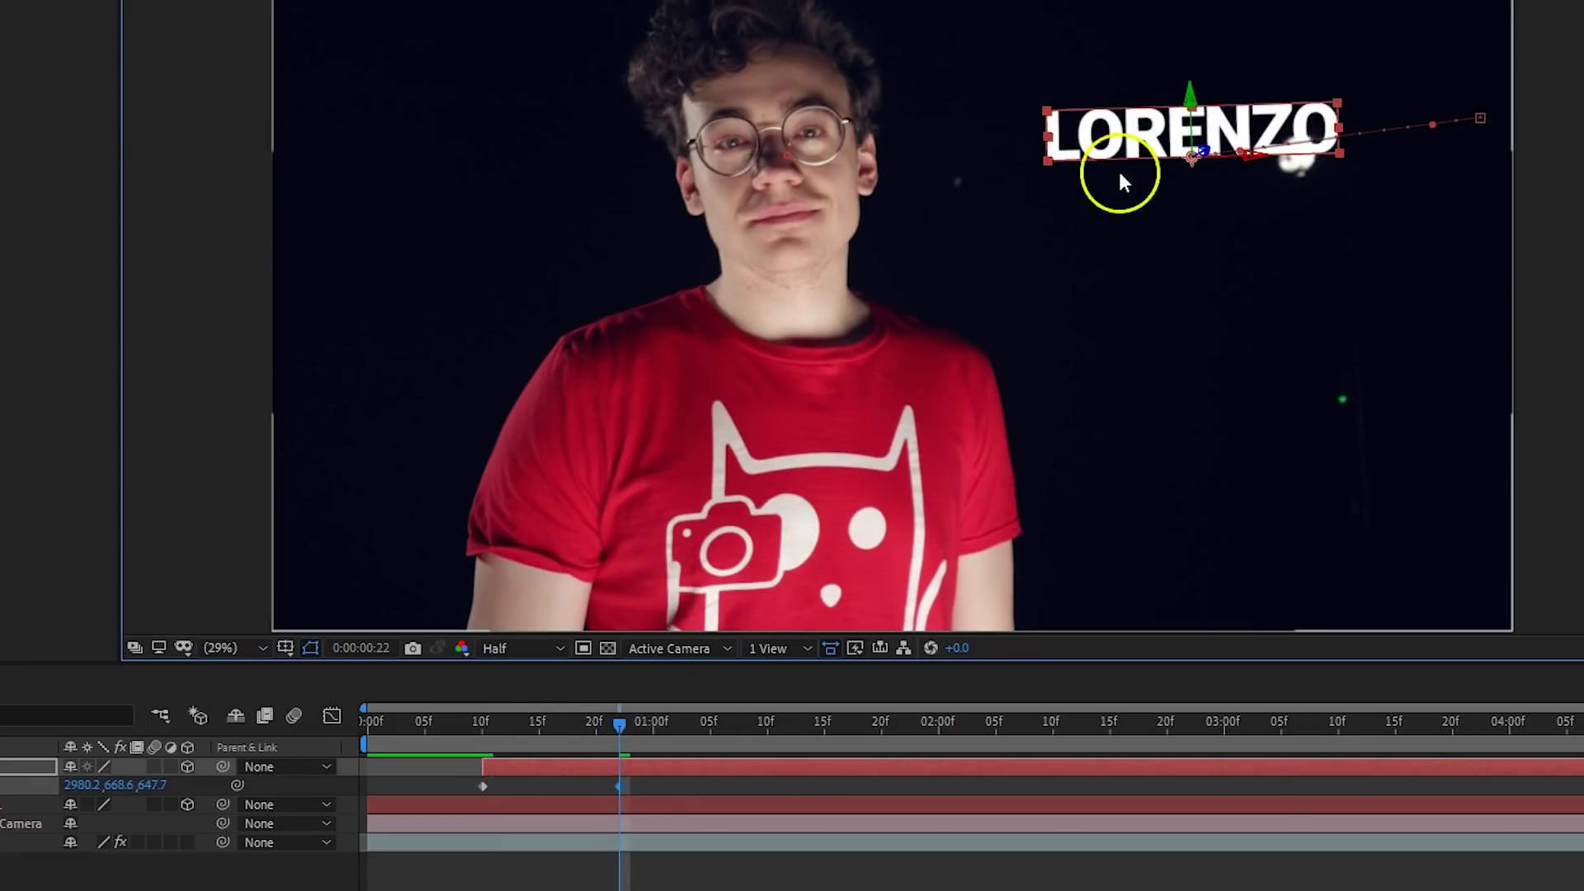
{"action": "left_click_drag", "start_coordinate": [631, 722], "coordinate": [1005, 722]}
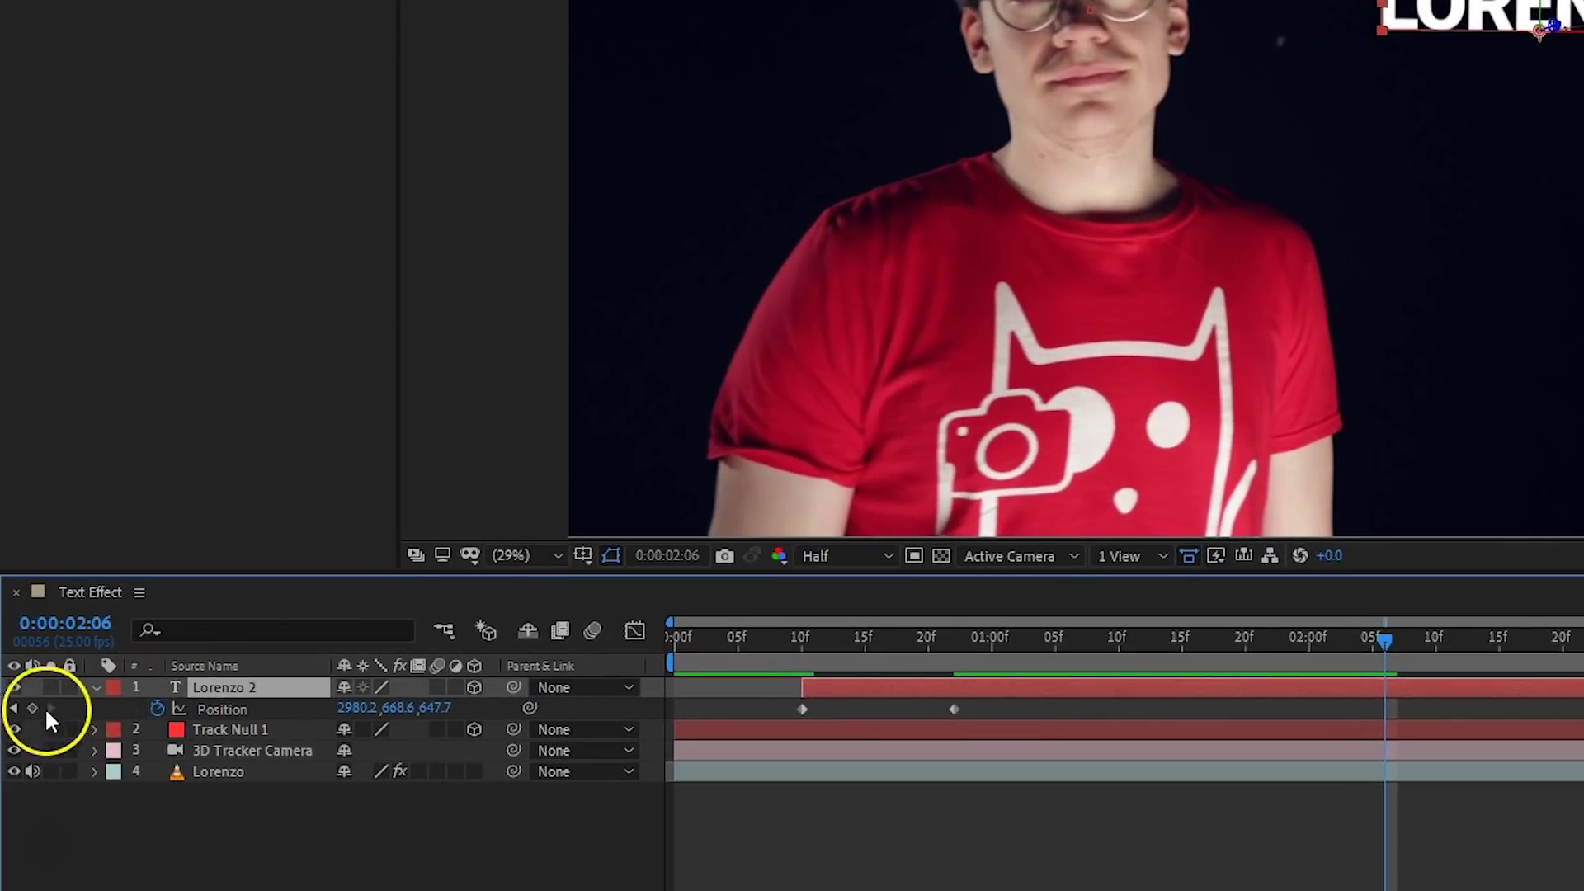
{"action": "left_click", "coordinate": [35, 706]}
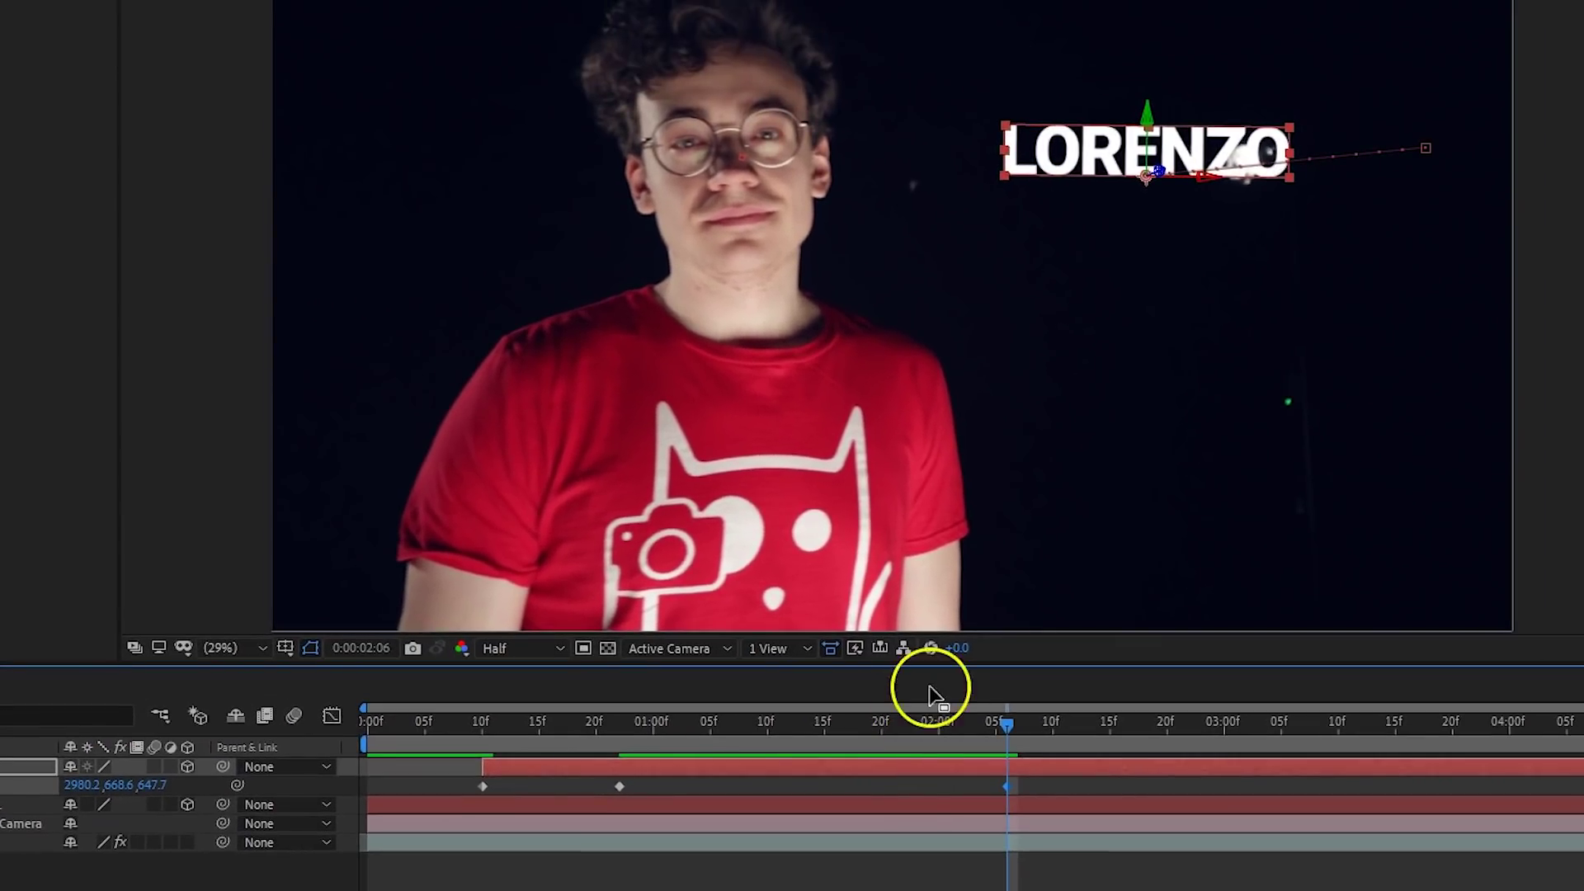
{"action": "left_click_drag", "start_coordinate": [1007, 720], "coordinate": [1118, 721]}
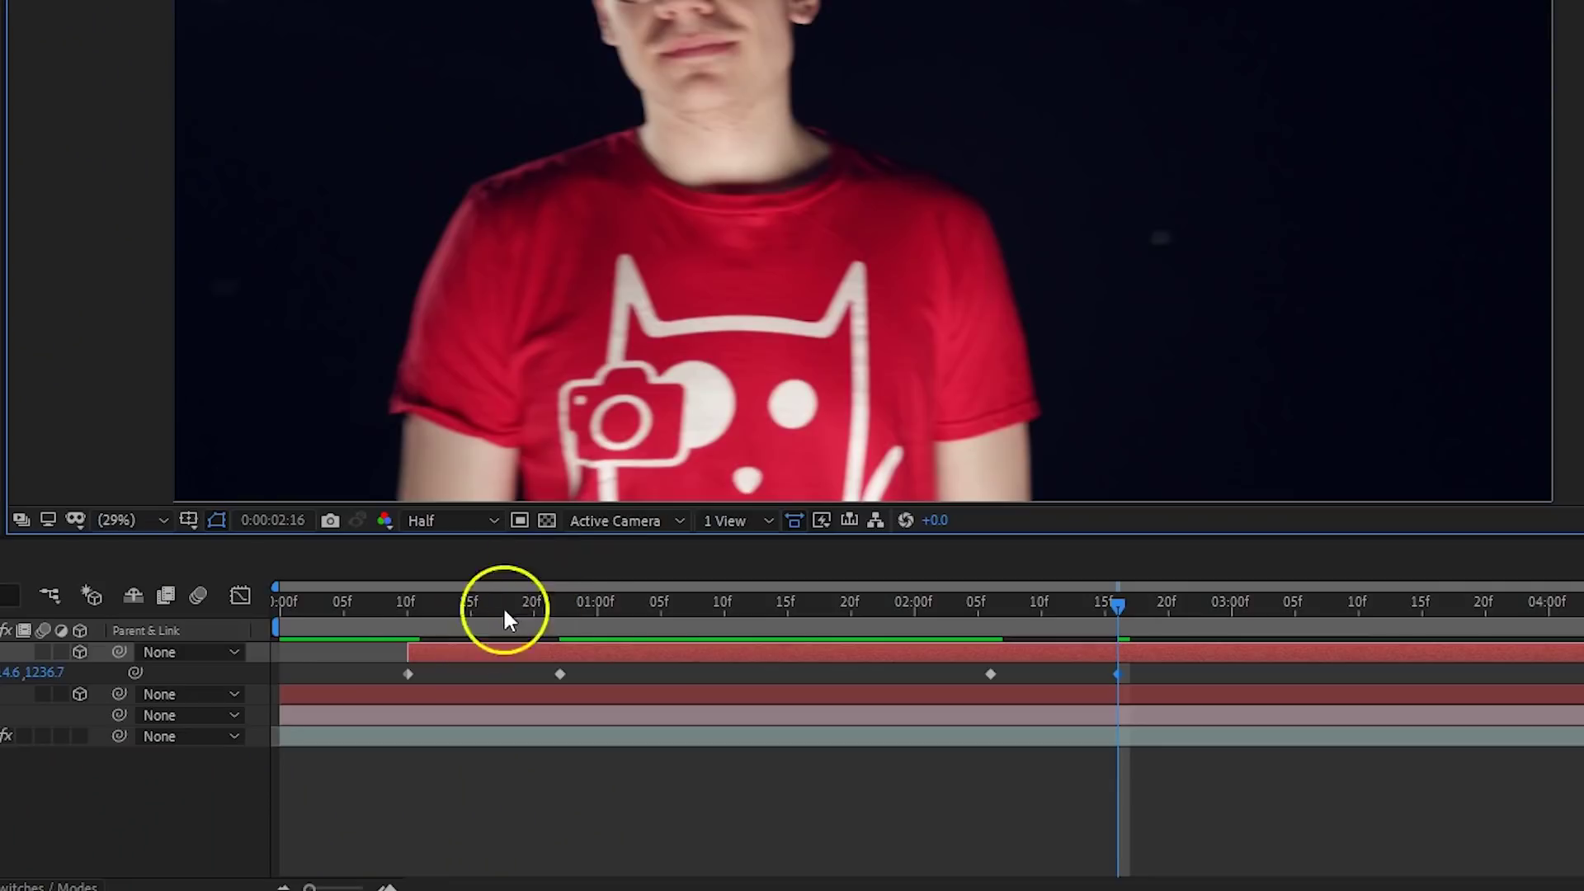
Step: Apply Easy Ease Out to the first two Position keyframes
{"action": "right_click", "coordinate": [406, 667]}
{"action": "mouse_move", "coordinate": [511, 651]}
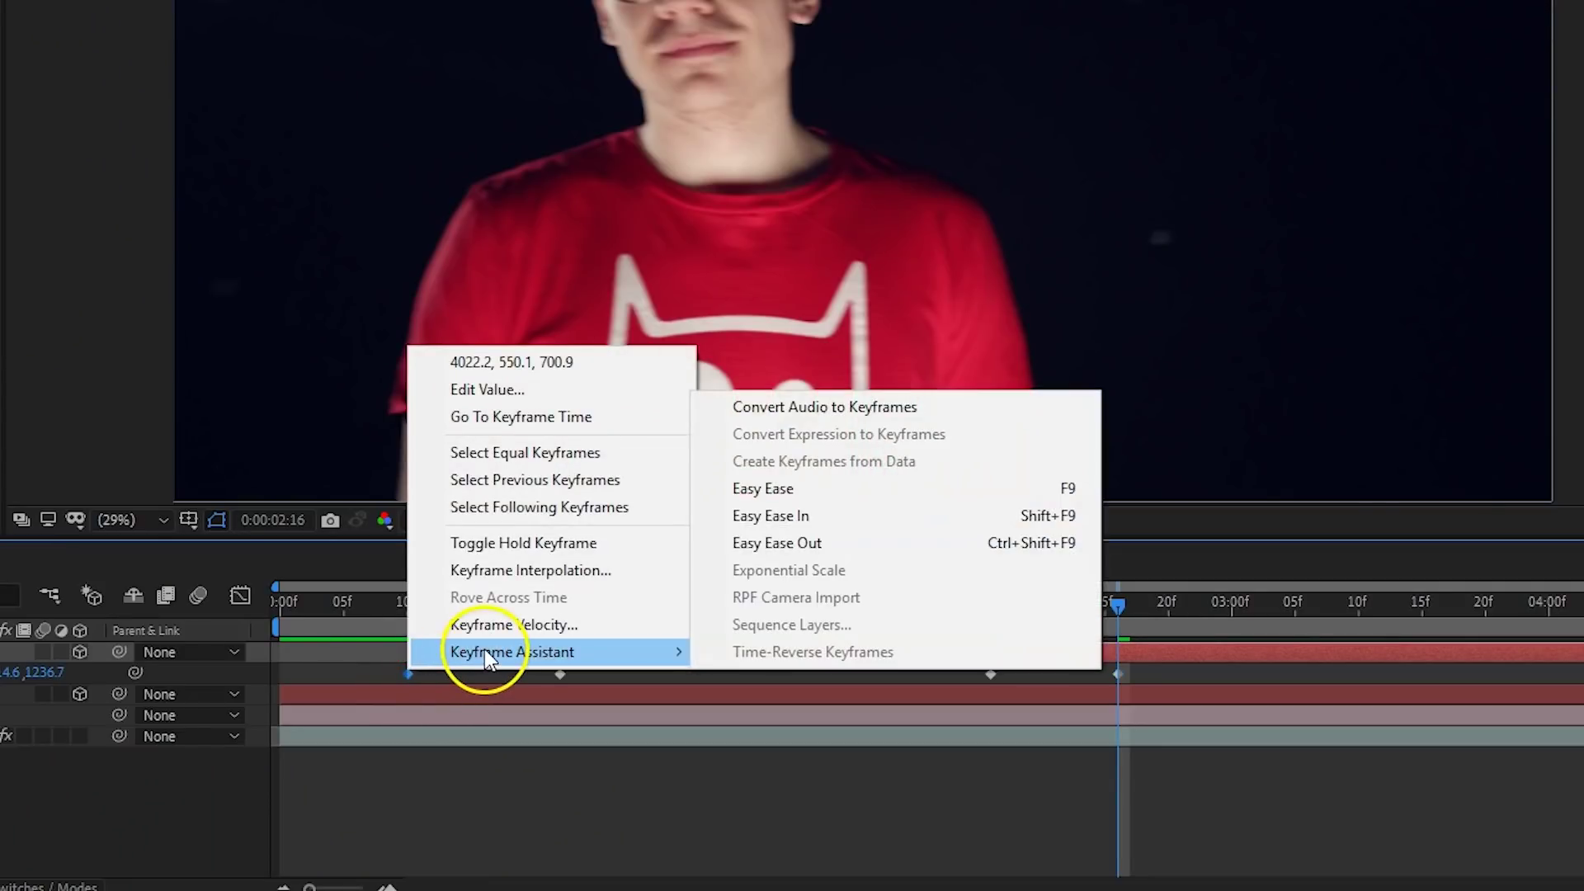
{"action": "left_click", "coordinate": [941, 552]}
{"action": "right_click", "coordinate": [562, 671]}
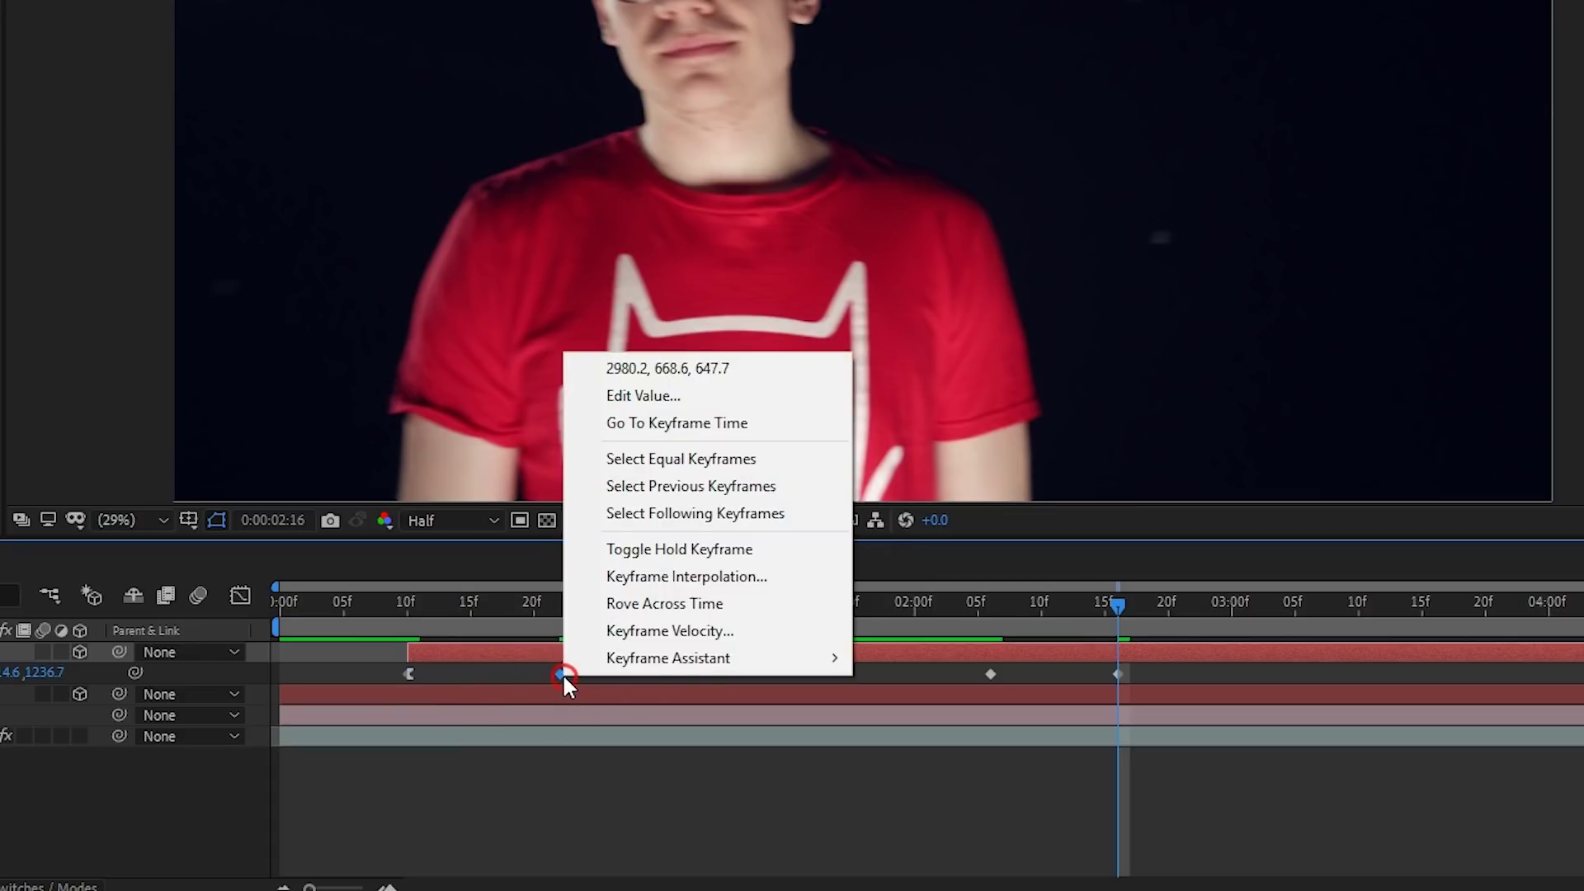
{"action": "left_click", "coordinate": [1026, 545]}
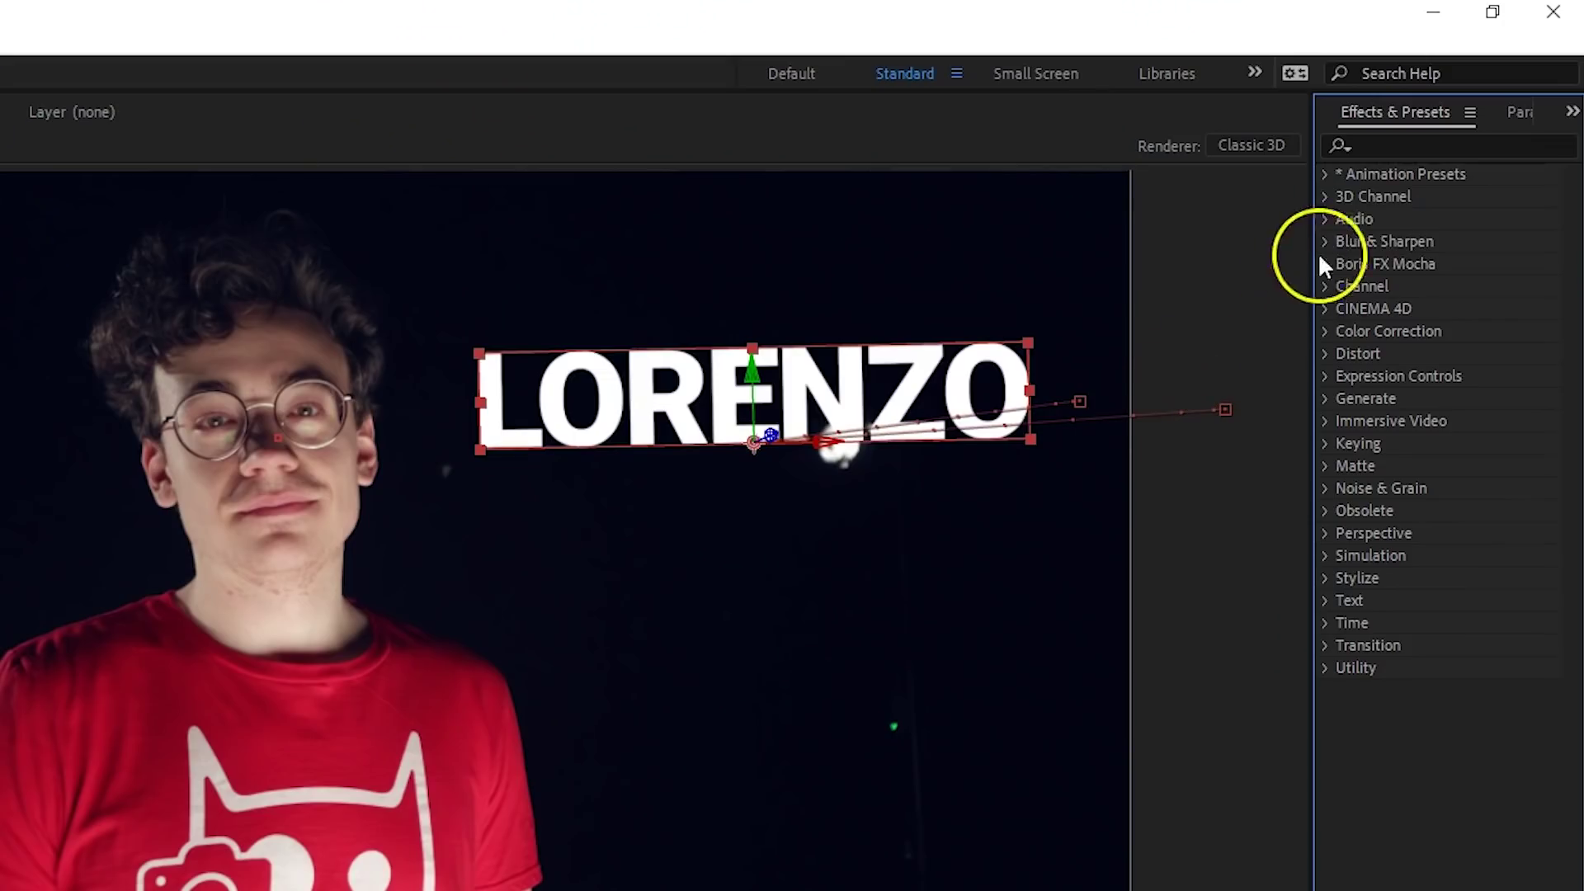
Step: Apply Glow to LORENZO with Threshold 0, Radius 50 and lower intensity
{"action": "left_click", "coordinate": [1429, 146]}
{"action": "type", "text": "glow"}
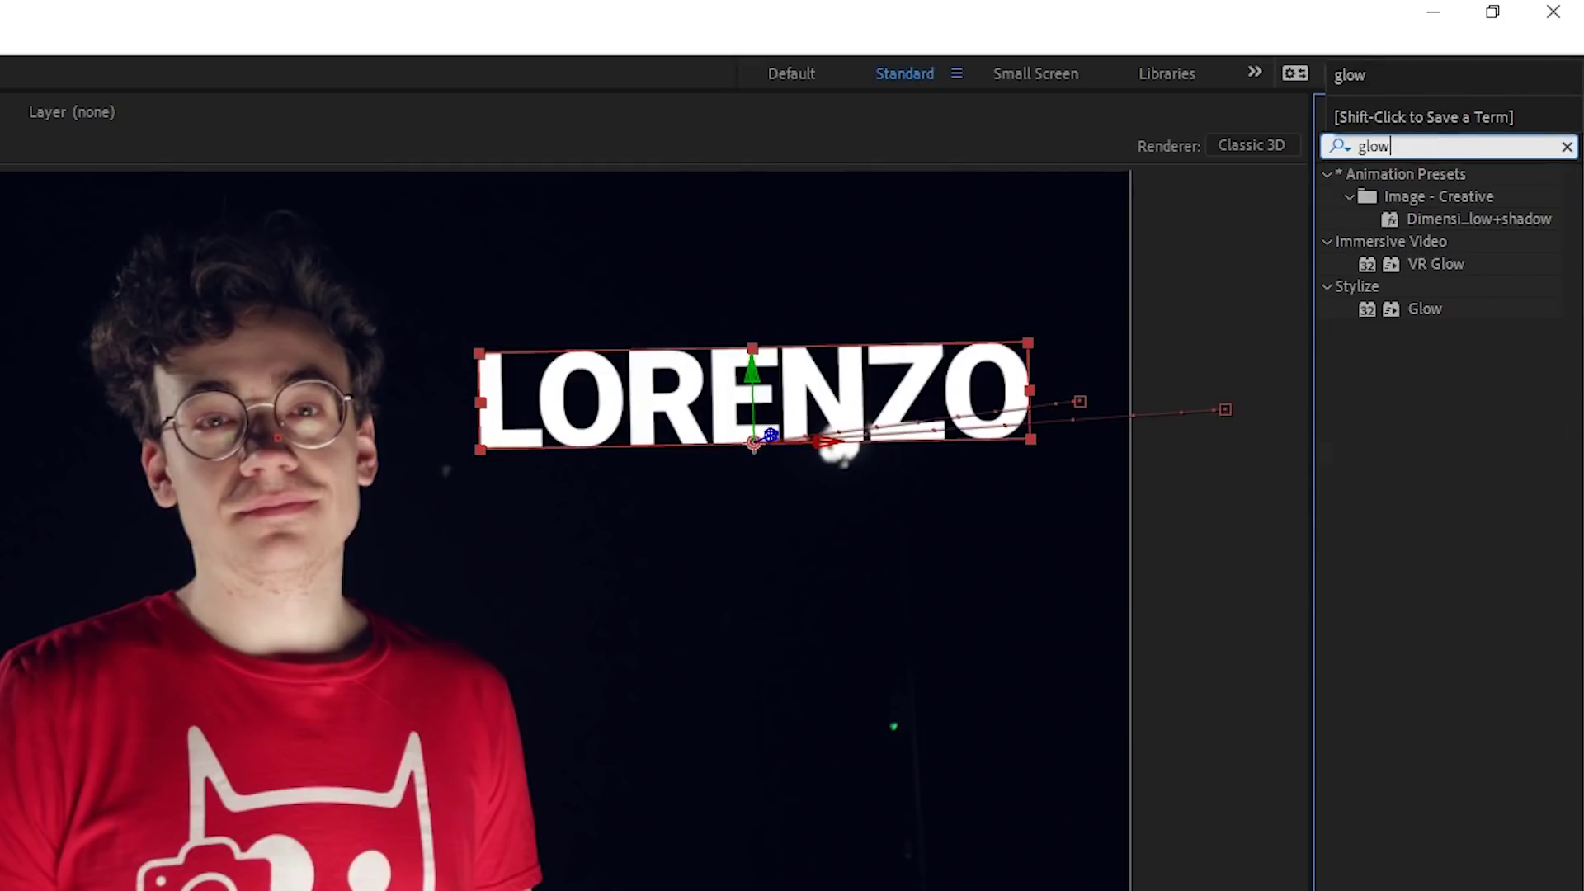
{"action": "double_click", "coordinate": [1424, 309]}
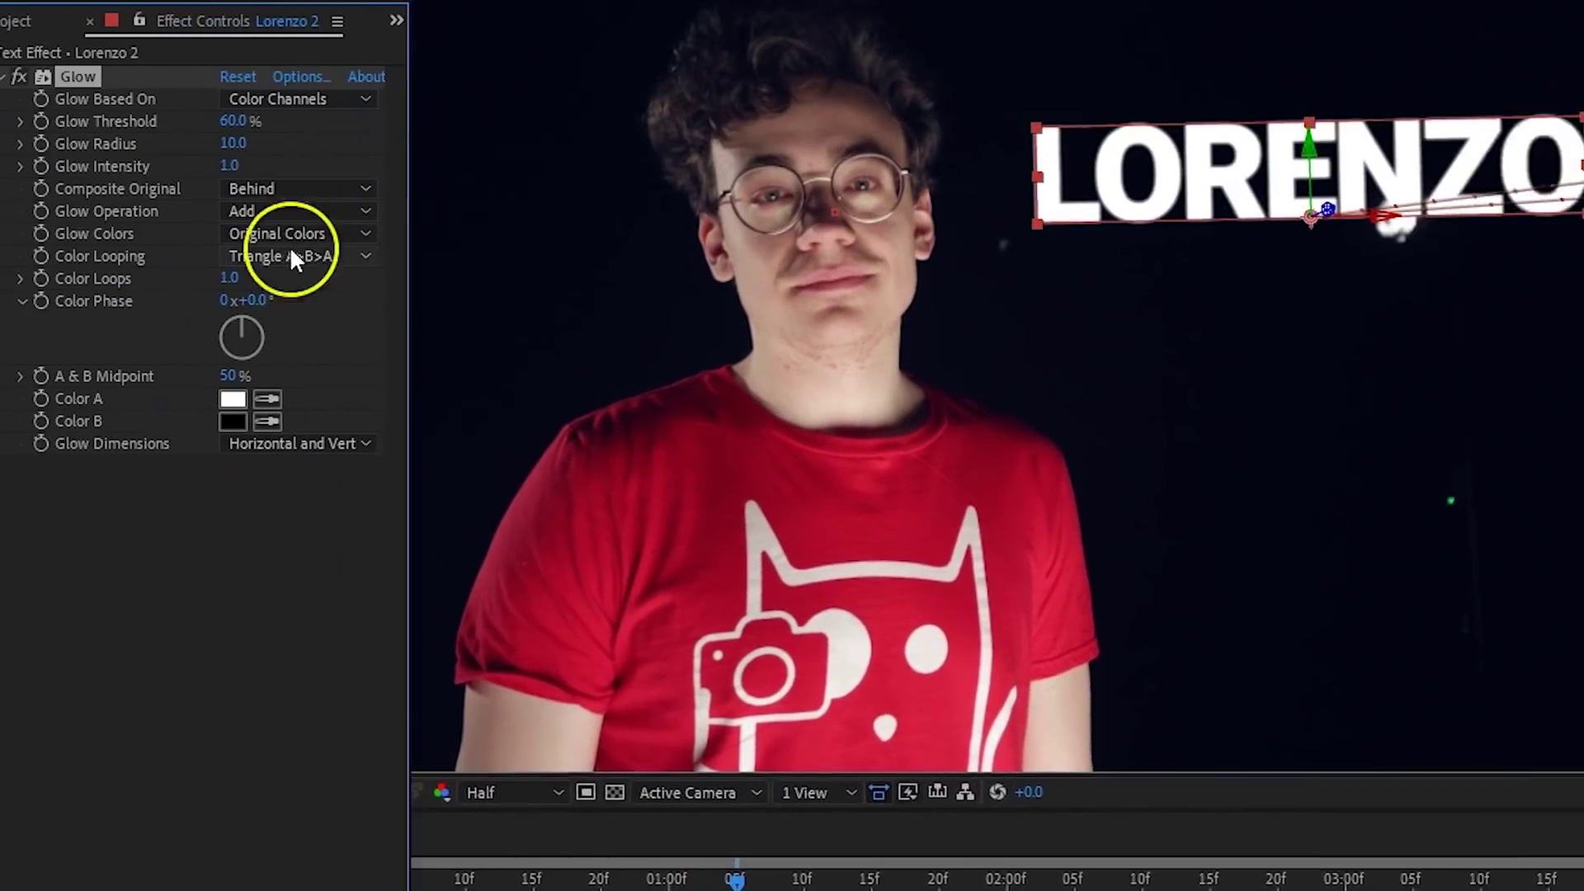
{"action": "left_click", "coordinate": [245, 121]}
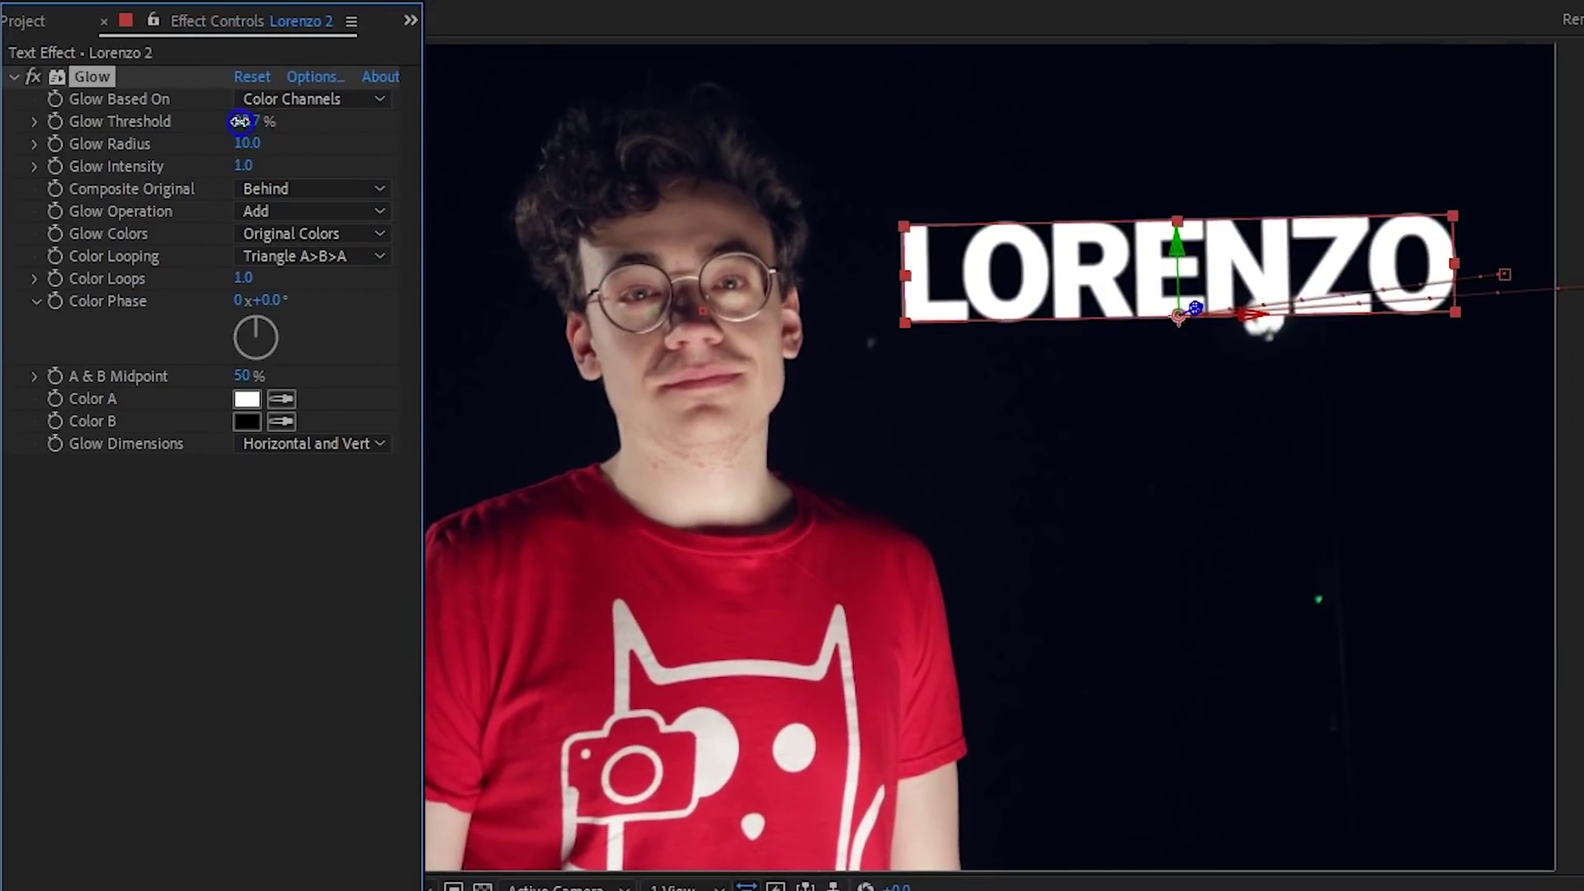
{"action": "left_click_drag", "start_coordinate": [243, 143], "coordinate": [282, 136]}
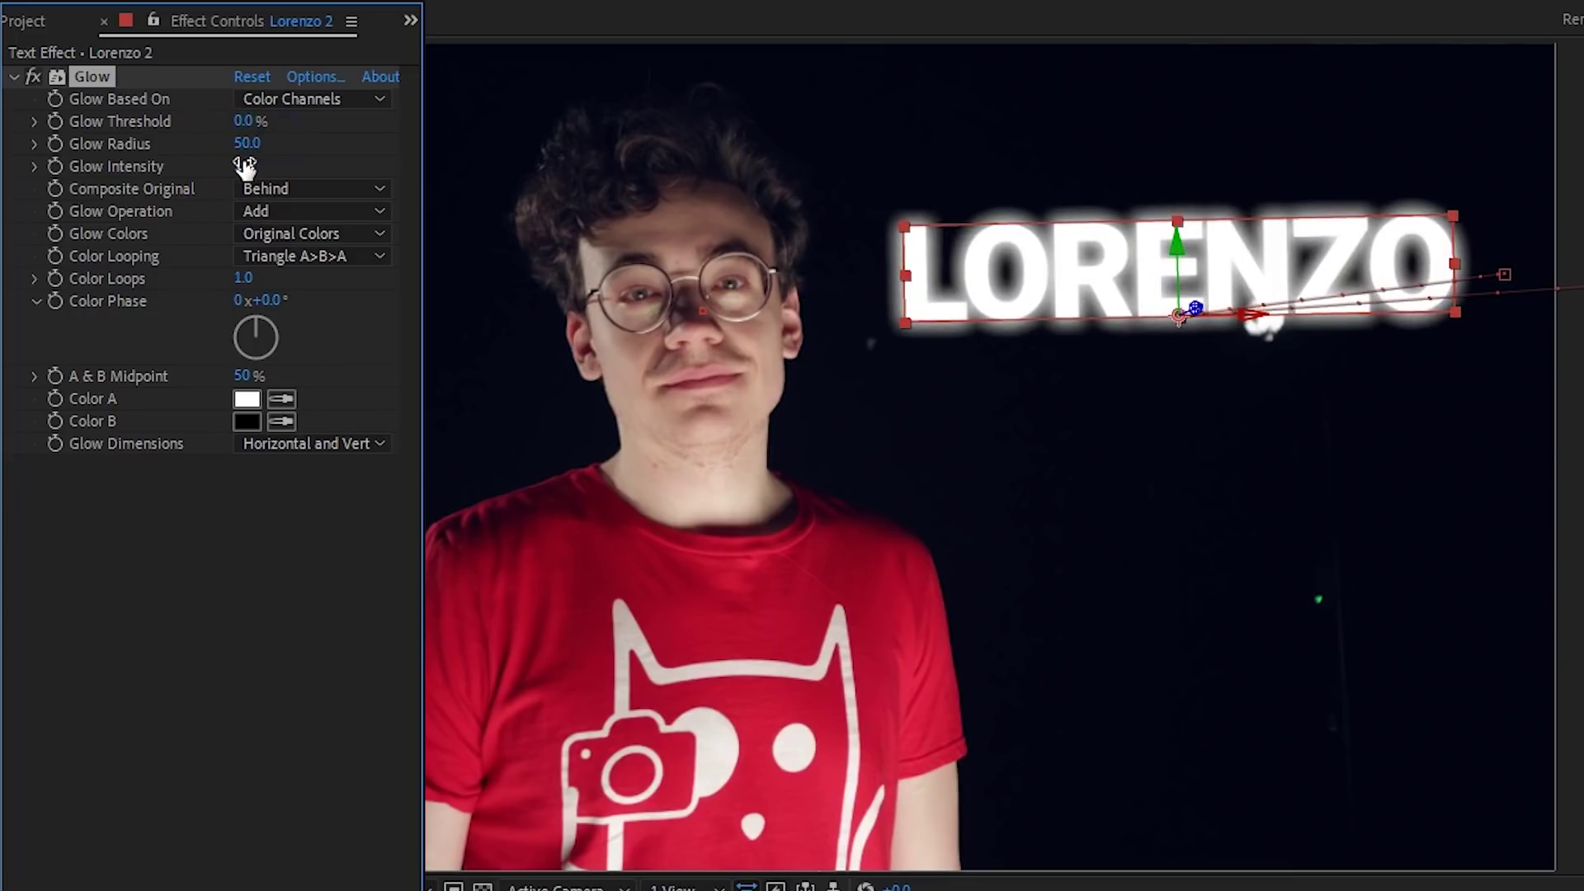
{"action": "type", "text": "0.8"}
{"action": "key", "text": "Return"}
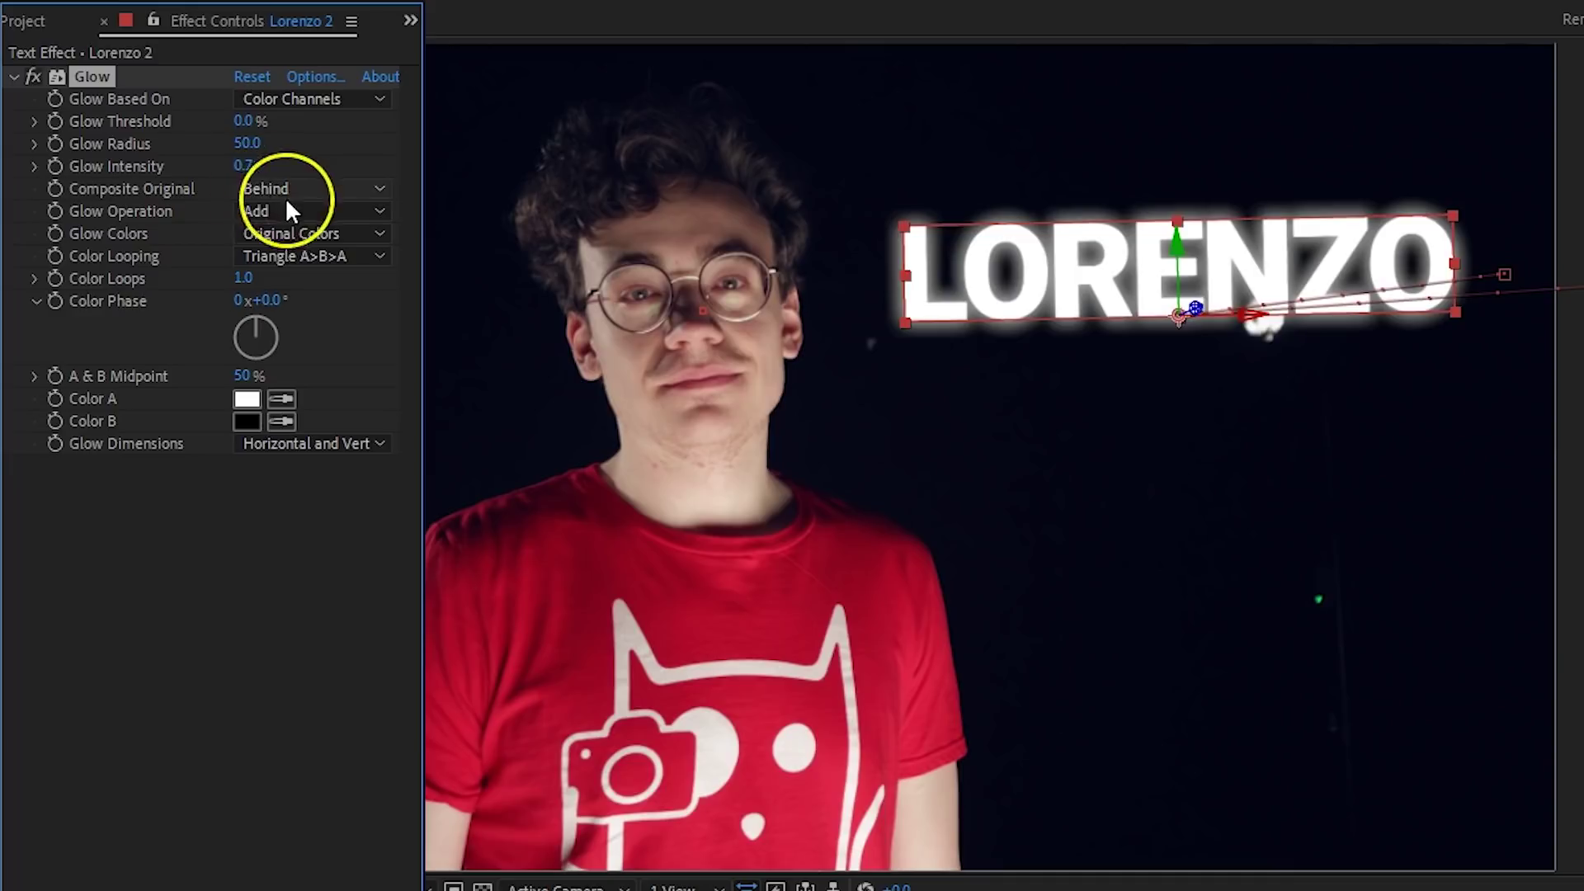
Step: Set the Glow to A & B Colors with a peach F8D39F Color A
{"action": "left_click", "coordinate": [313, 233]}
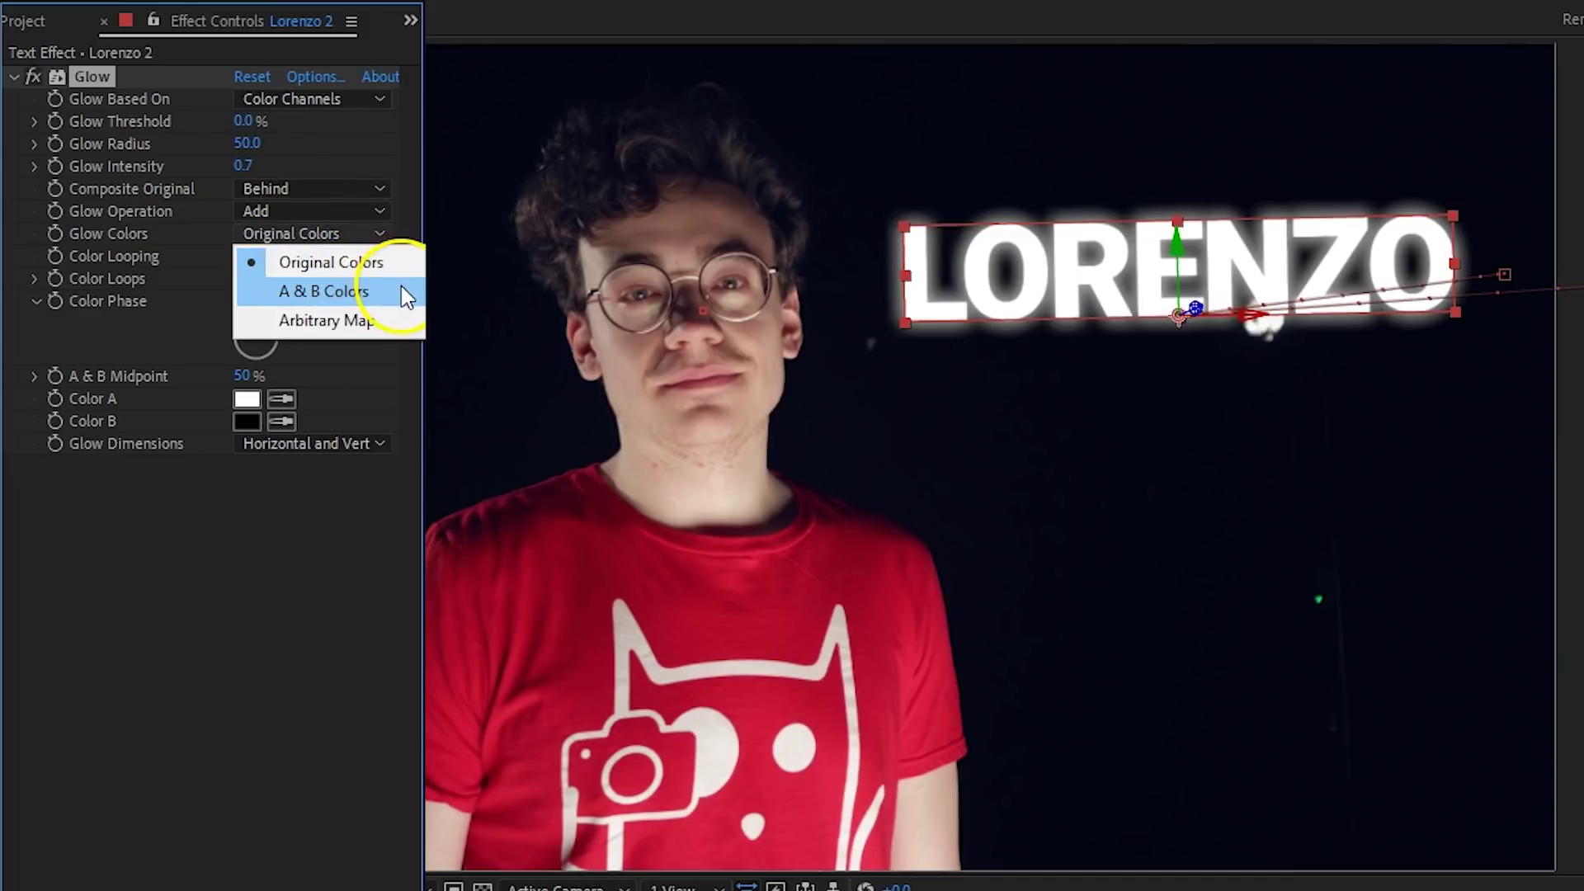
{"action": "left_click", "coordinate": [400, 288]}
{"action": "left_click", "coordinate": [248, 400]}
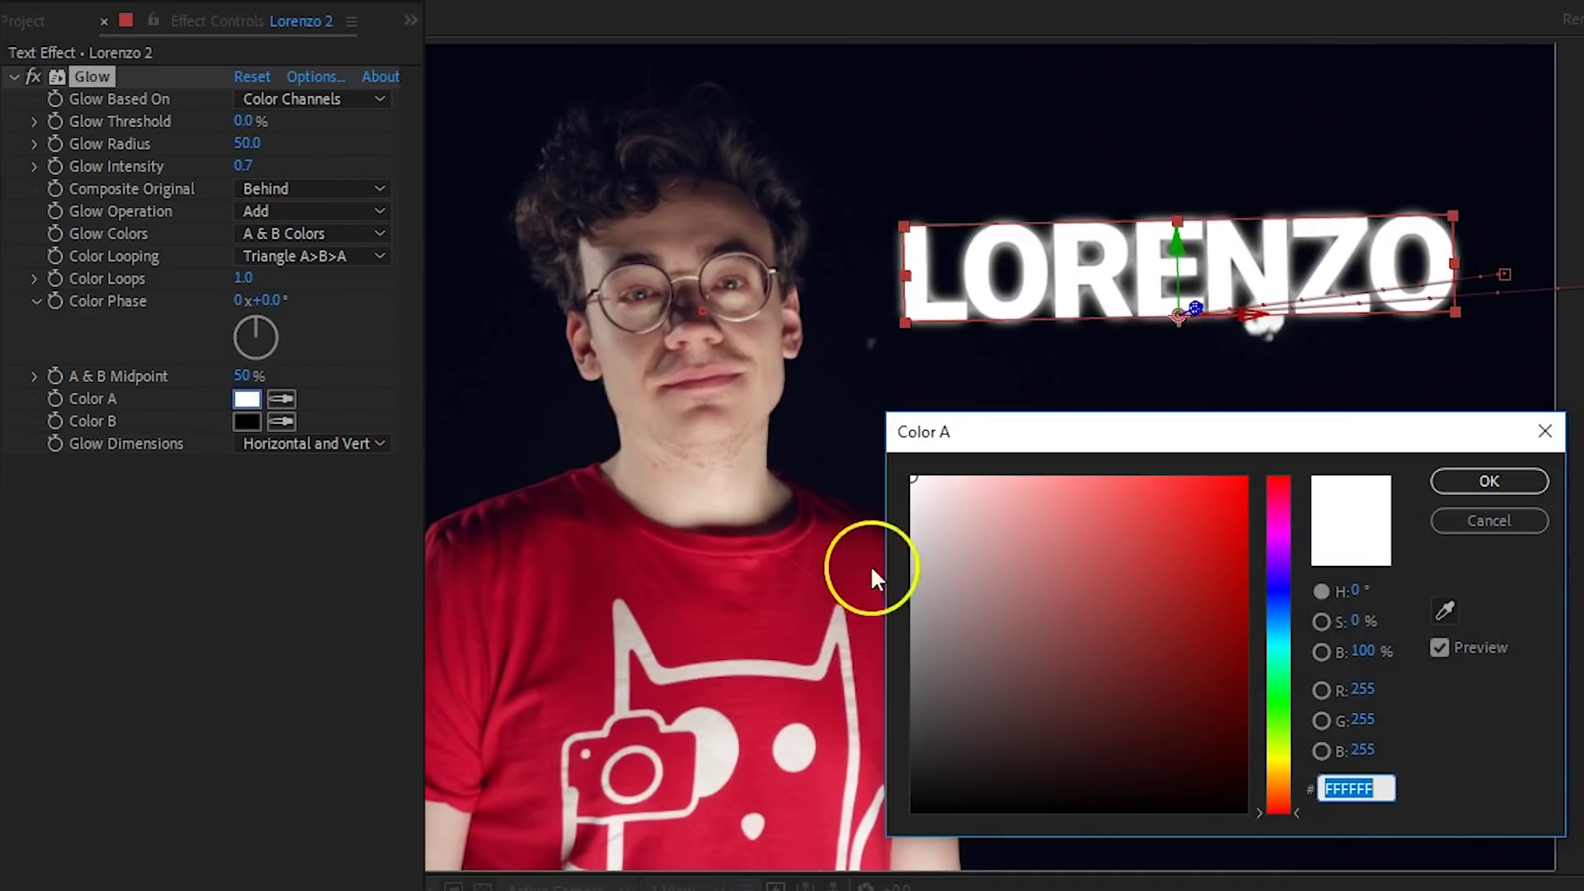
{"action": "left_click_drag", "start_coordinate": [1291, 817], "coordinate": [1294, 782]}
{"action": "left_click", "coordinate": [1032, 485]}
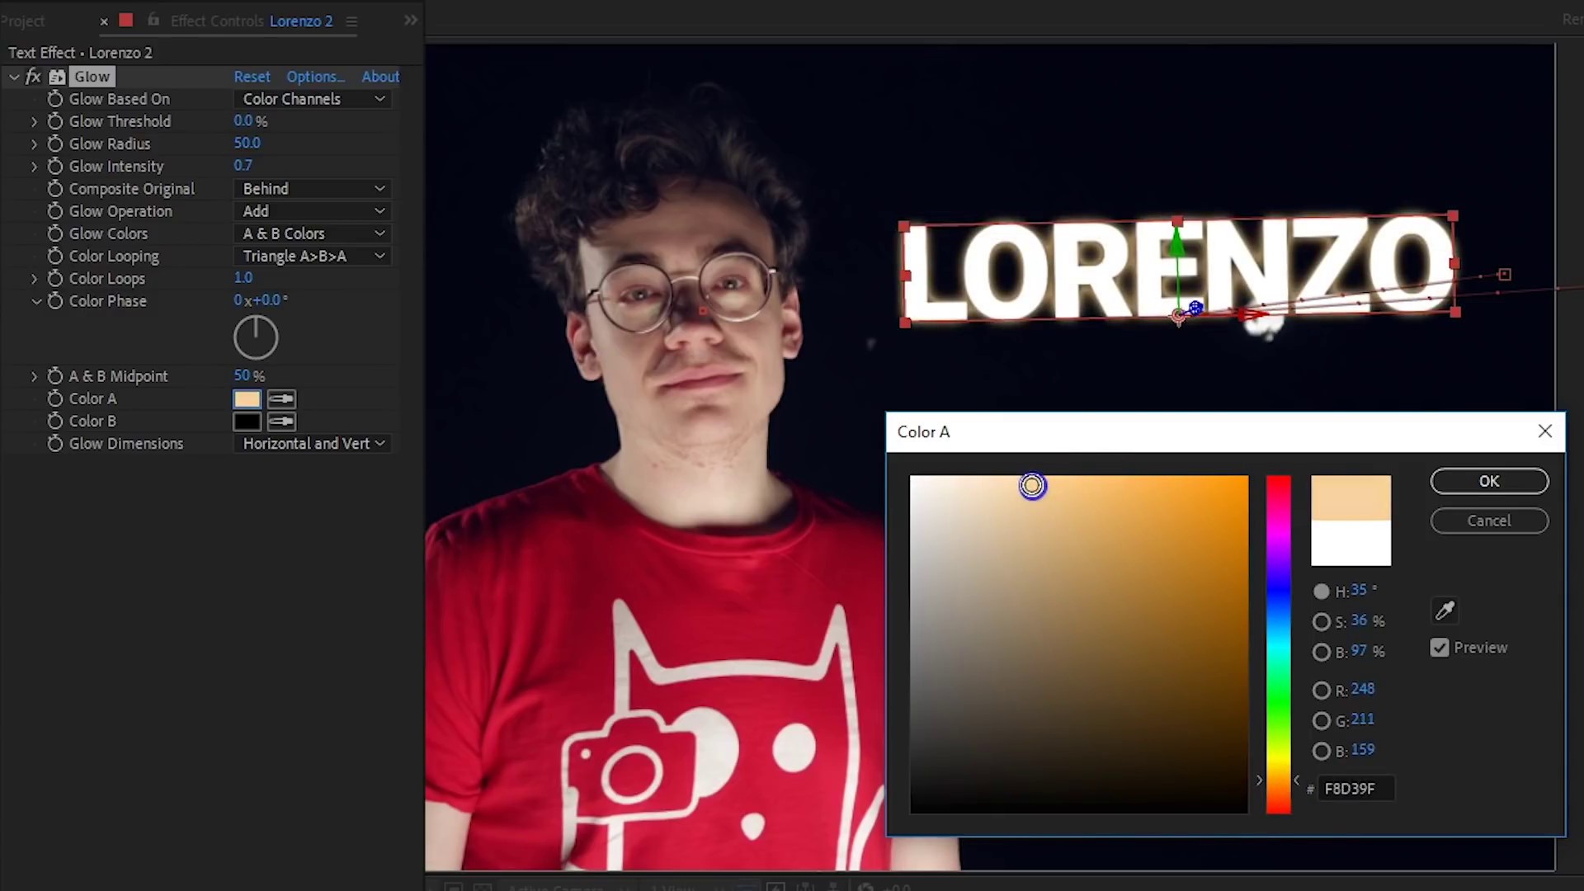
{"action": "left_click", "coordinate": [1446, 483]}
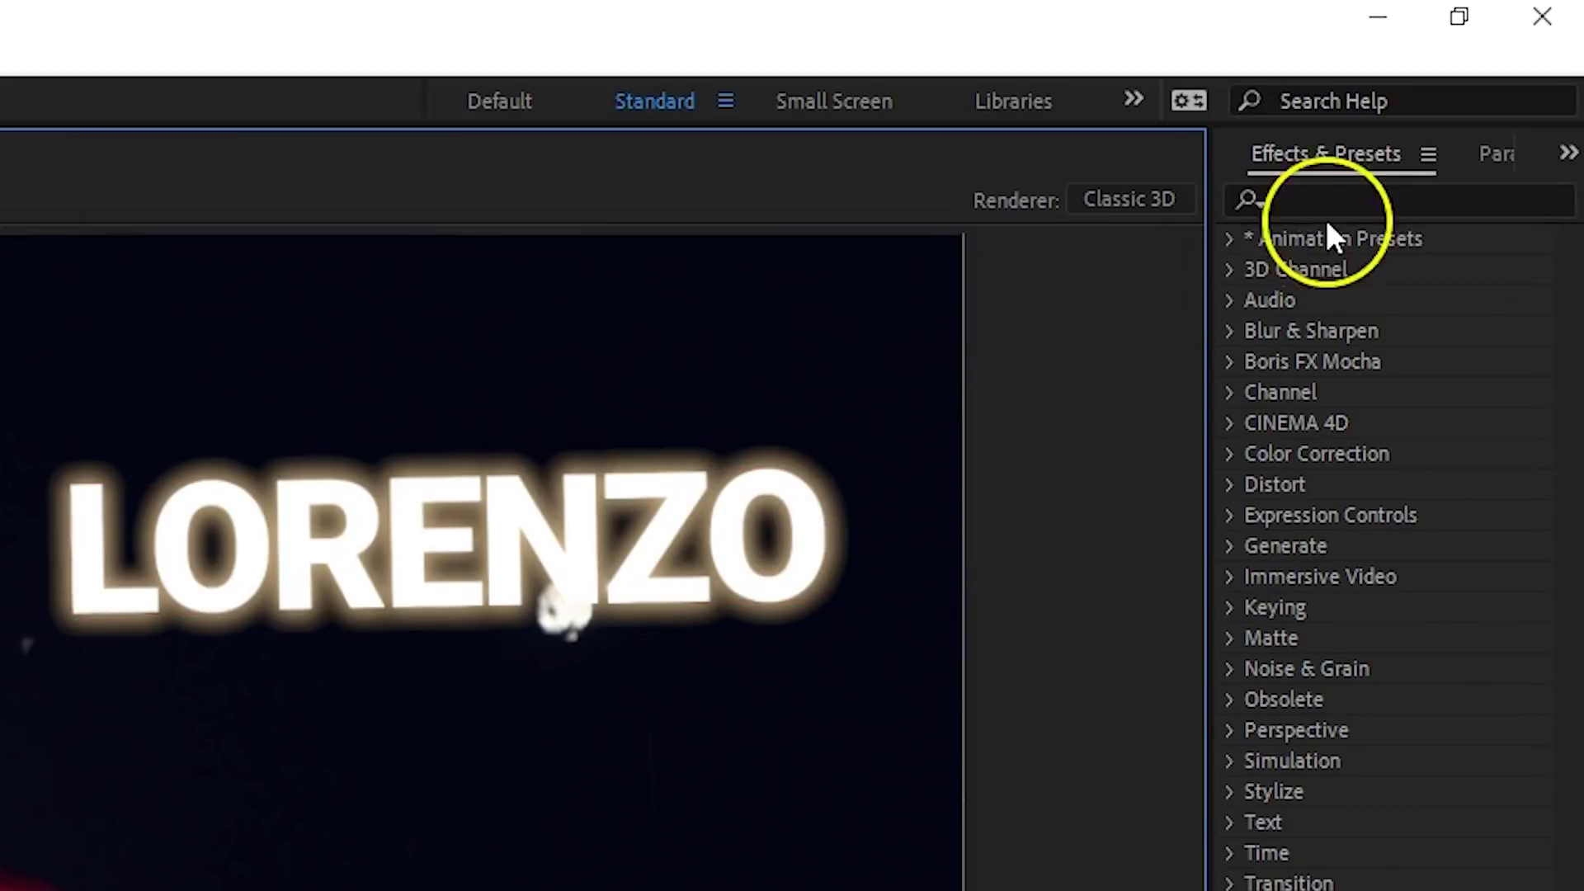
{"action": "left_click", "coordinate": [1336, 201]}
{"action": "type", "text": "gradien"}
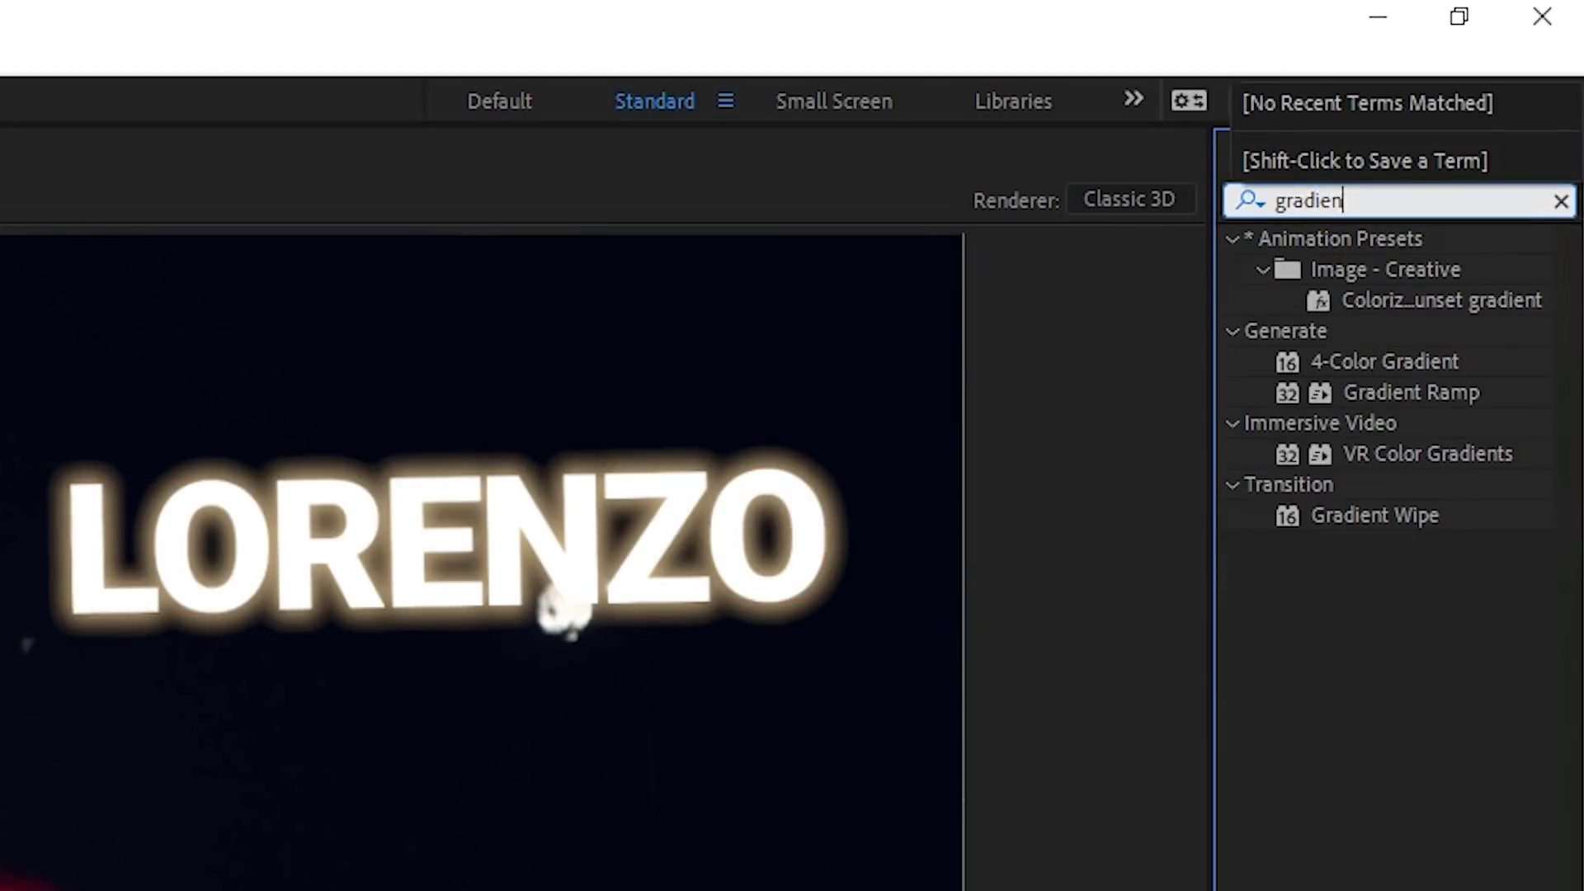
{"action": "type", "text": "t ramp"}
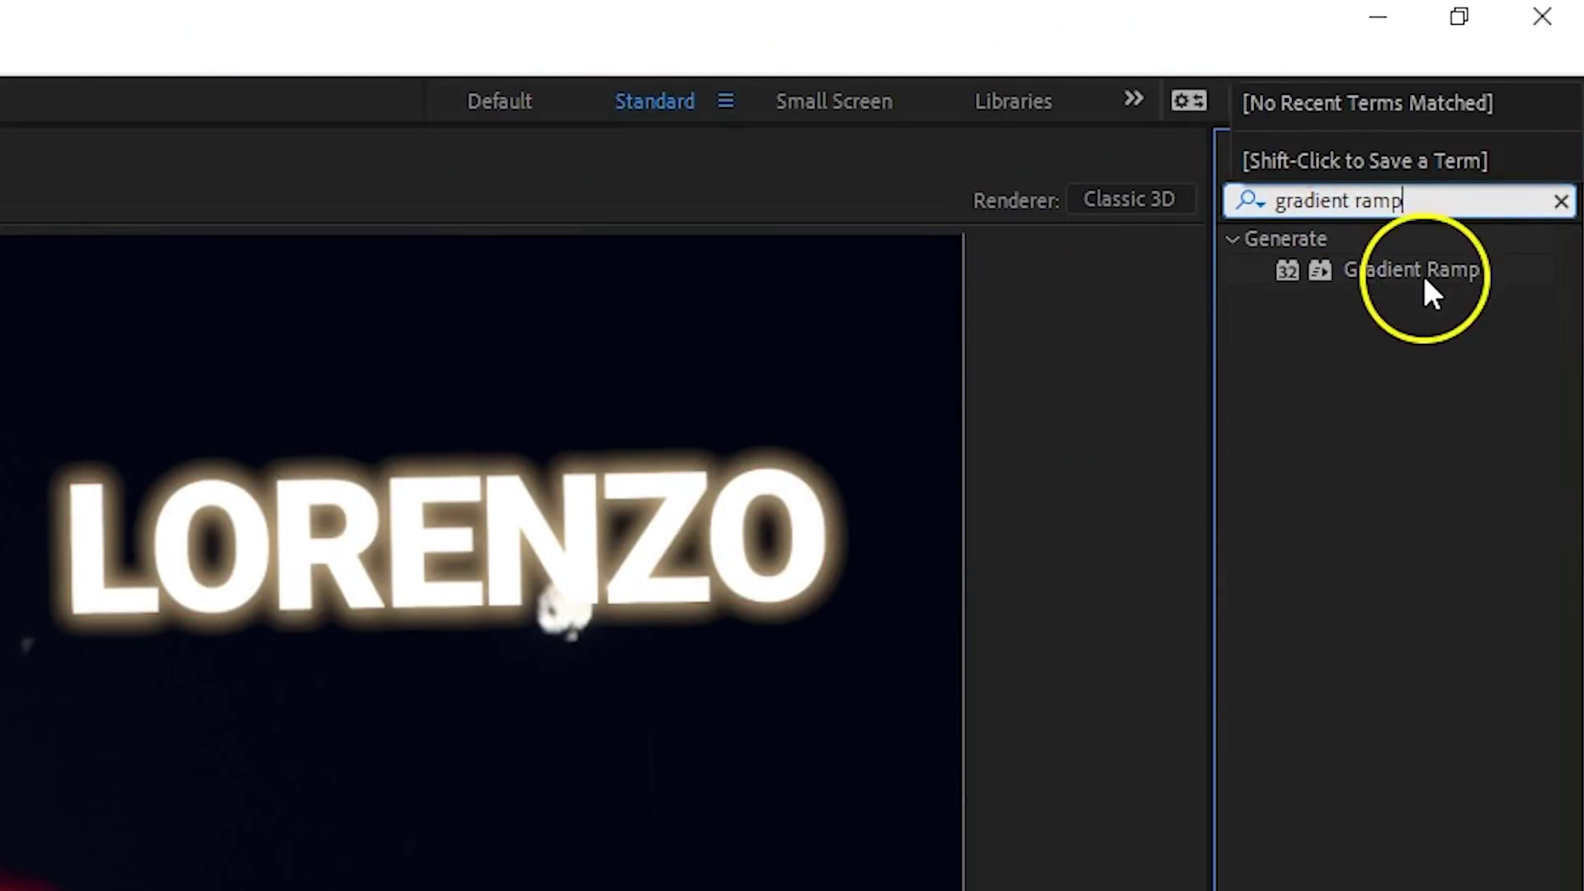
Step: Apply Gradient Ramp to the text, from a white Start Color to an FFDAA9 End Color
{"action": "left_click_drag", "start_coordinate": [1432, 276], "coordinate": [1014, 639]}
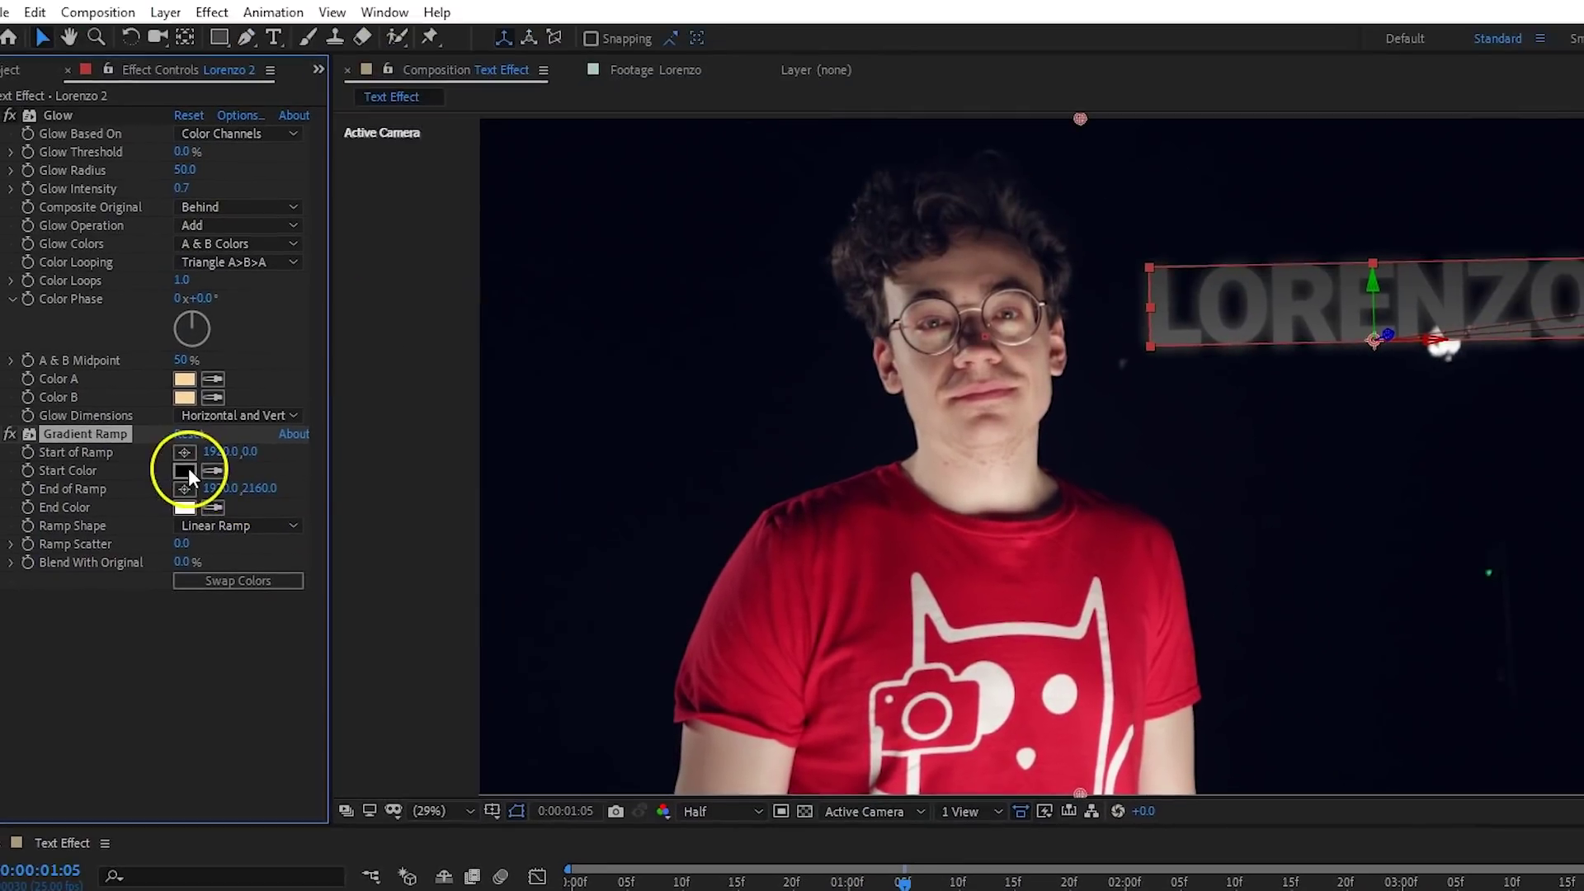
{"action": "left_click", "coordinate": [189, 468]}
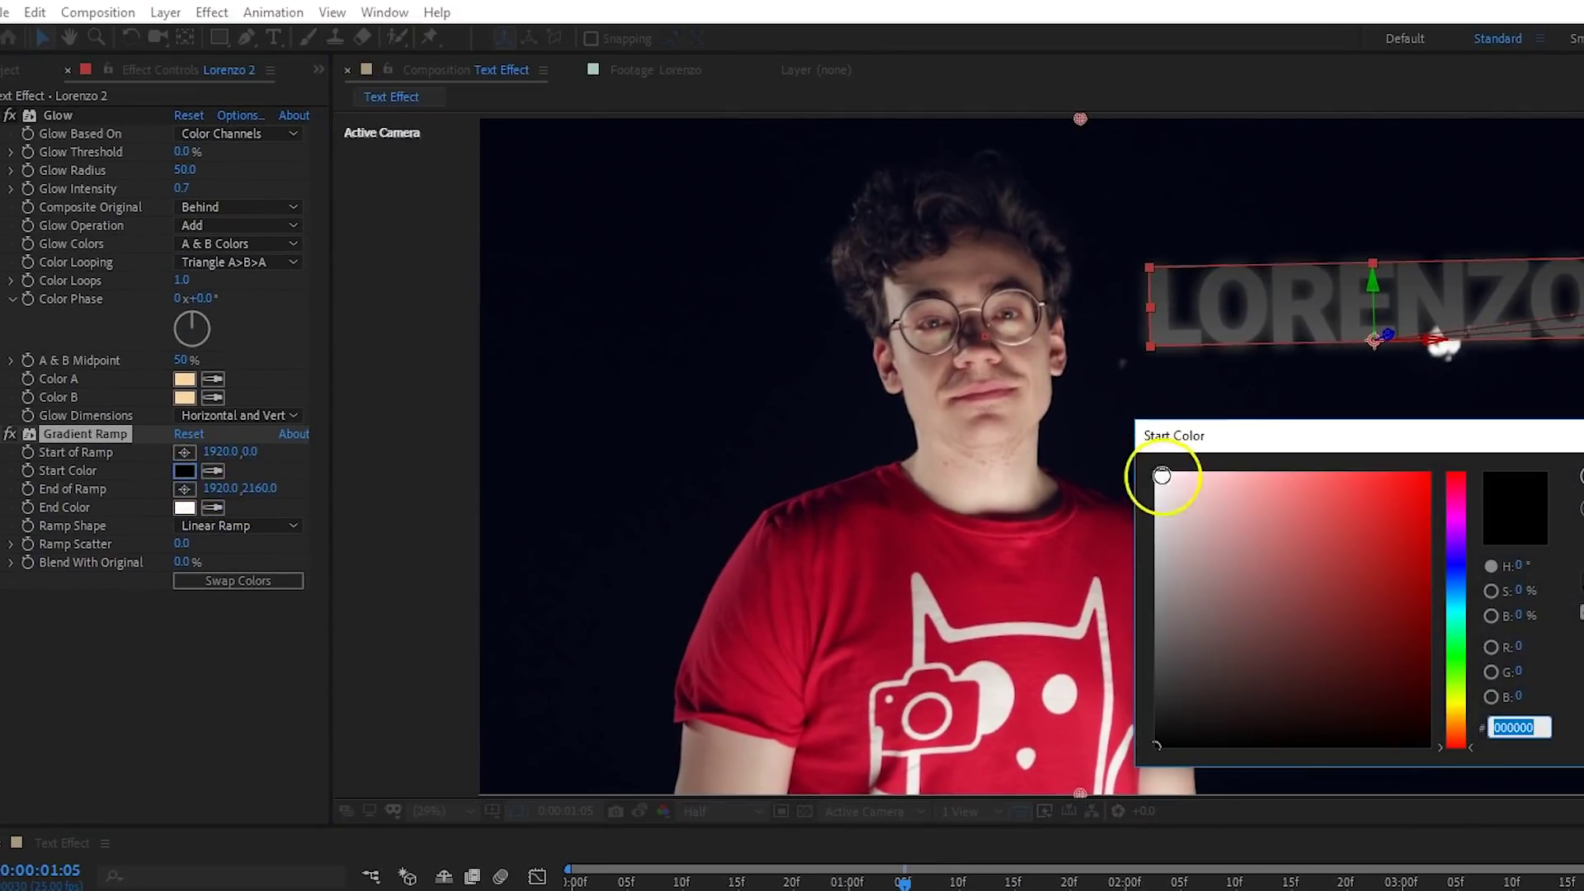
{"action": "mouse_move", "coordinate": [1167, 471]}
{"action": "left_mouse_down"}
{"action": "mouse_move", "coordinate": [1221, 471]}
{"action": "mouse_move", "coordinate": [1150, 464]}
{"action": "left_mouse_up"}
{"action": "key", "text": "Return"}
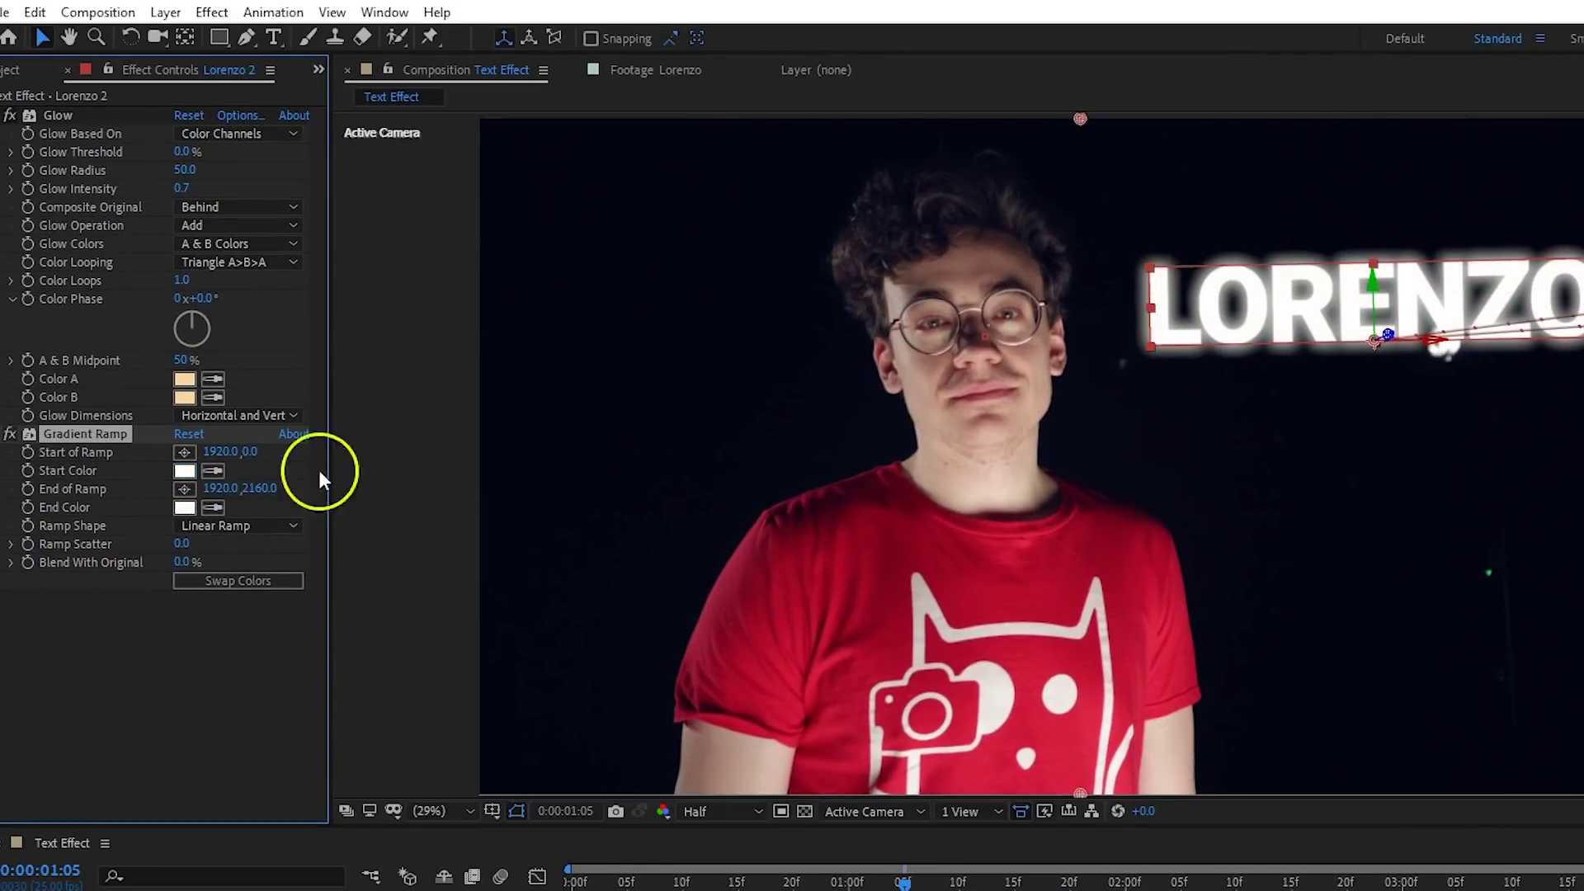
{"action": "left_click", "coordinate": [184, 508]}
{"action": "left_click_drag", "start_coordinate": [1473, 744], "coordinate": [1469, 722]}
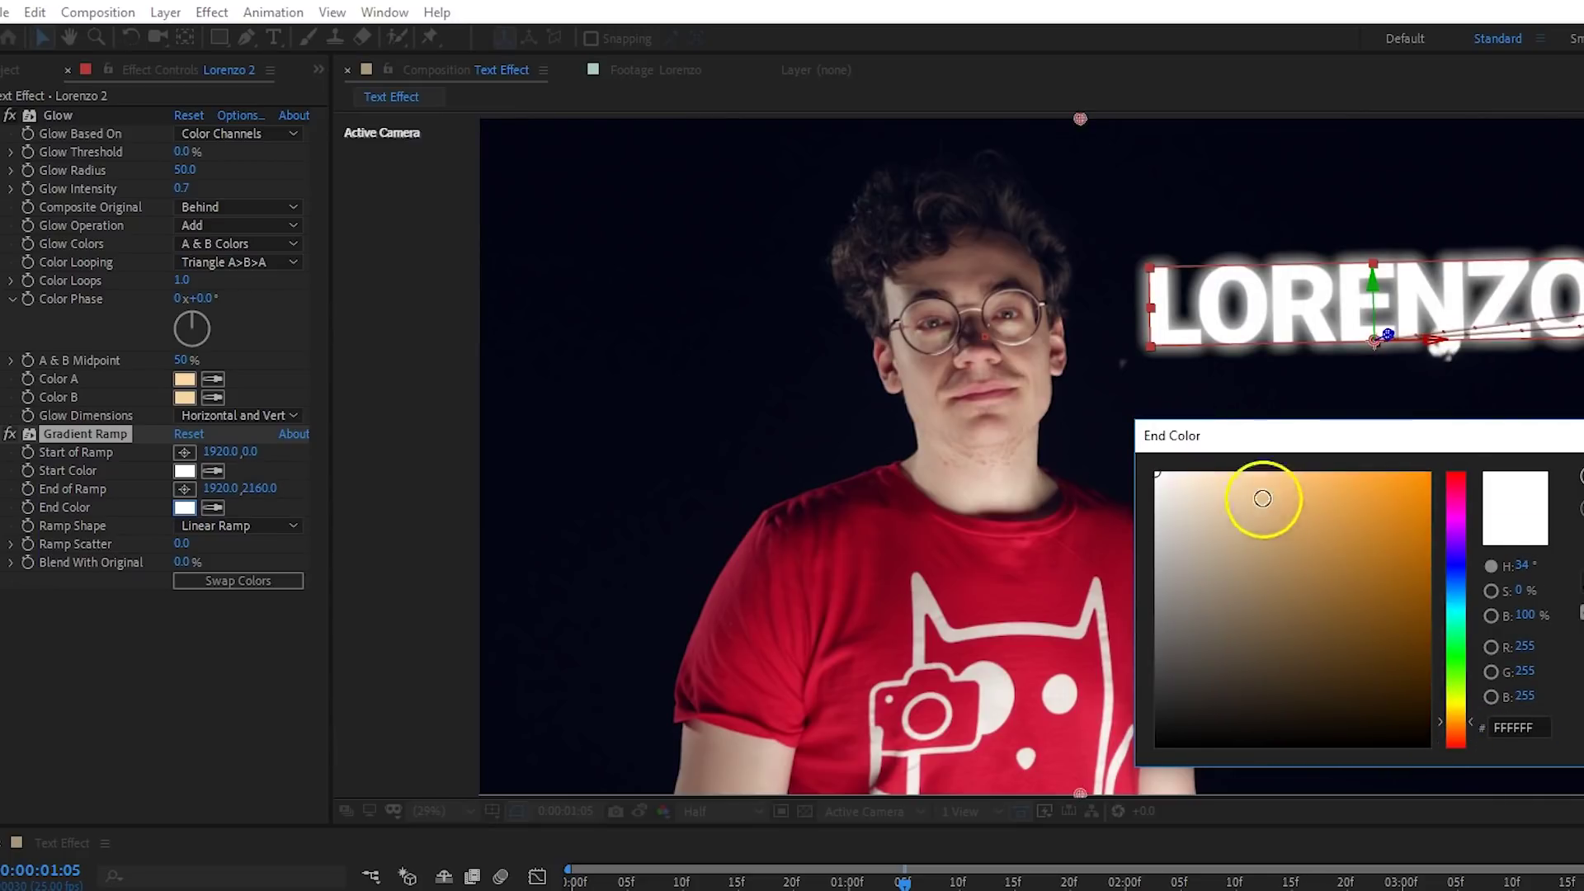
{"action": "left_click_drag", "start_coordinate": [1263, 496], "coordinate": [1247, 469]}
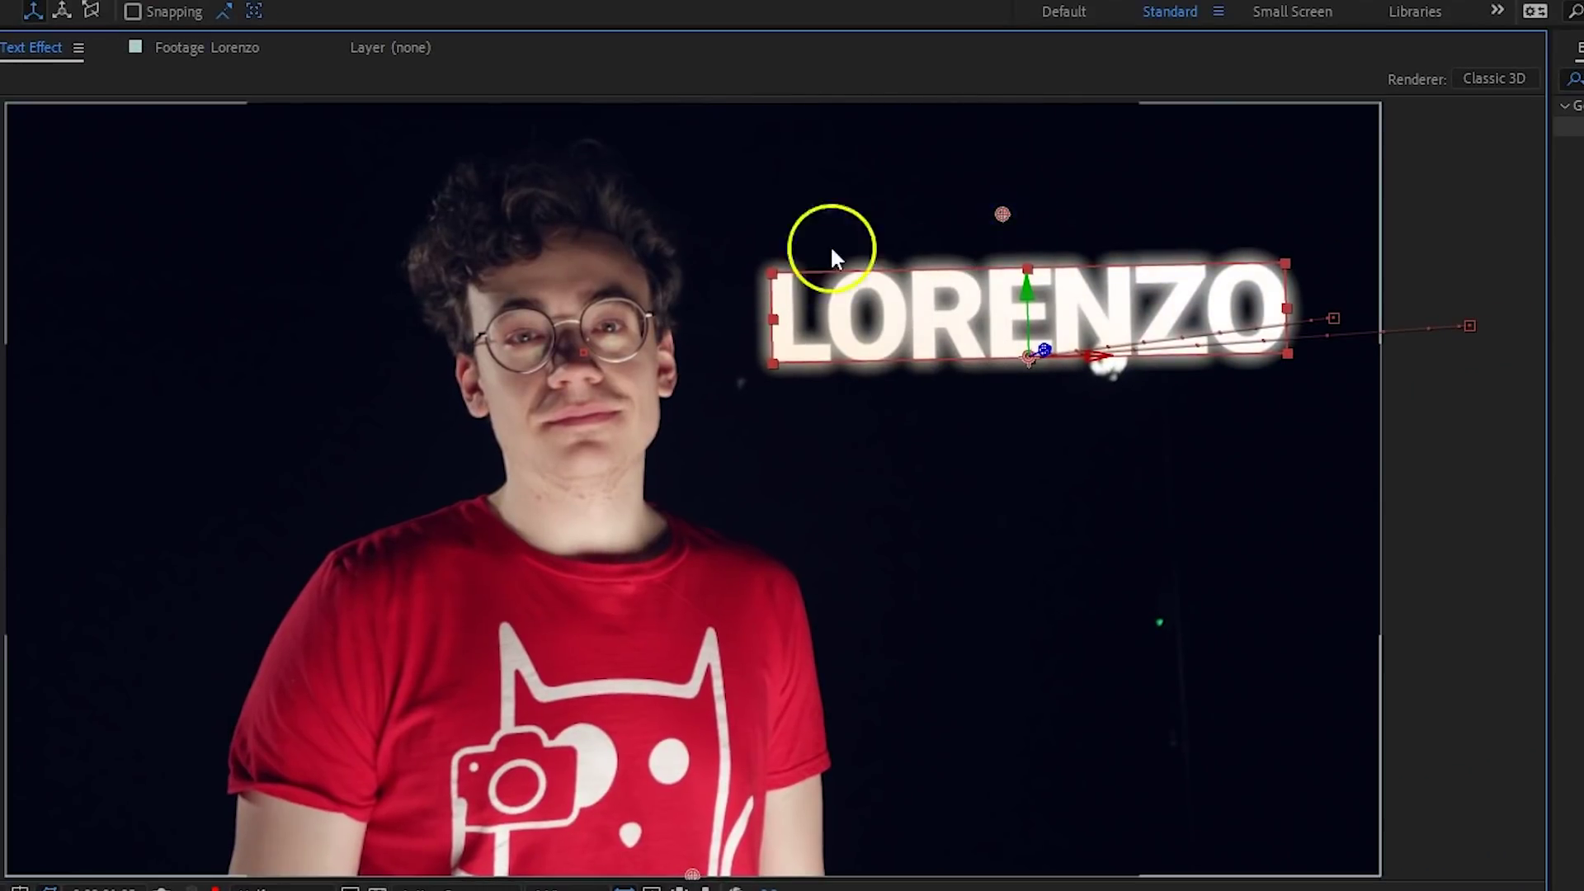
Step: Move the ramp end point near the text and keyframe Start and End of Ramp
{"action": "left_click_drag", "start_coordinate": [970, 473], "coordinate": [1034, 443]}
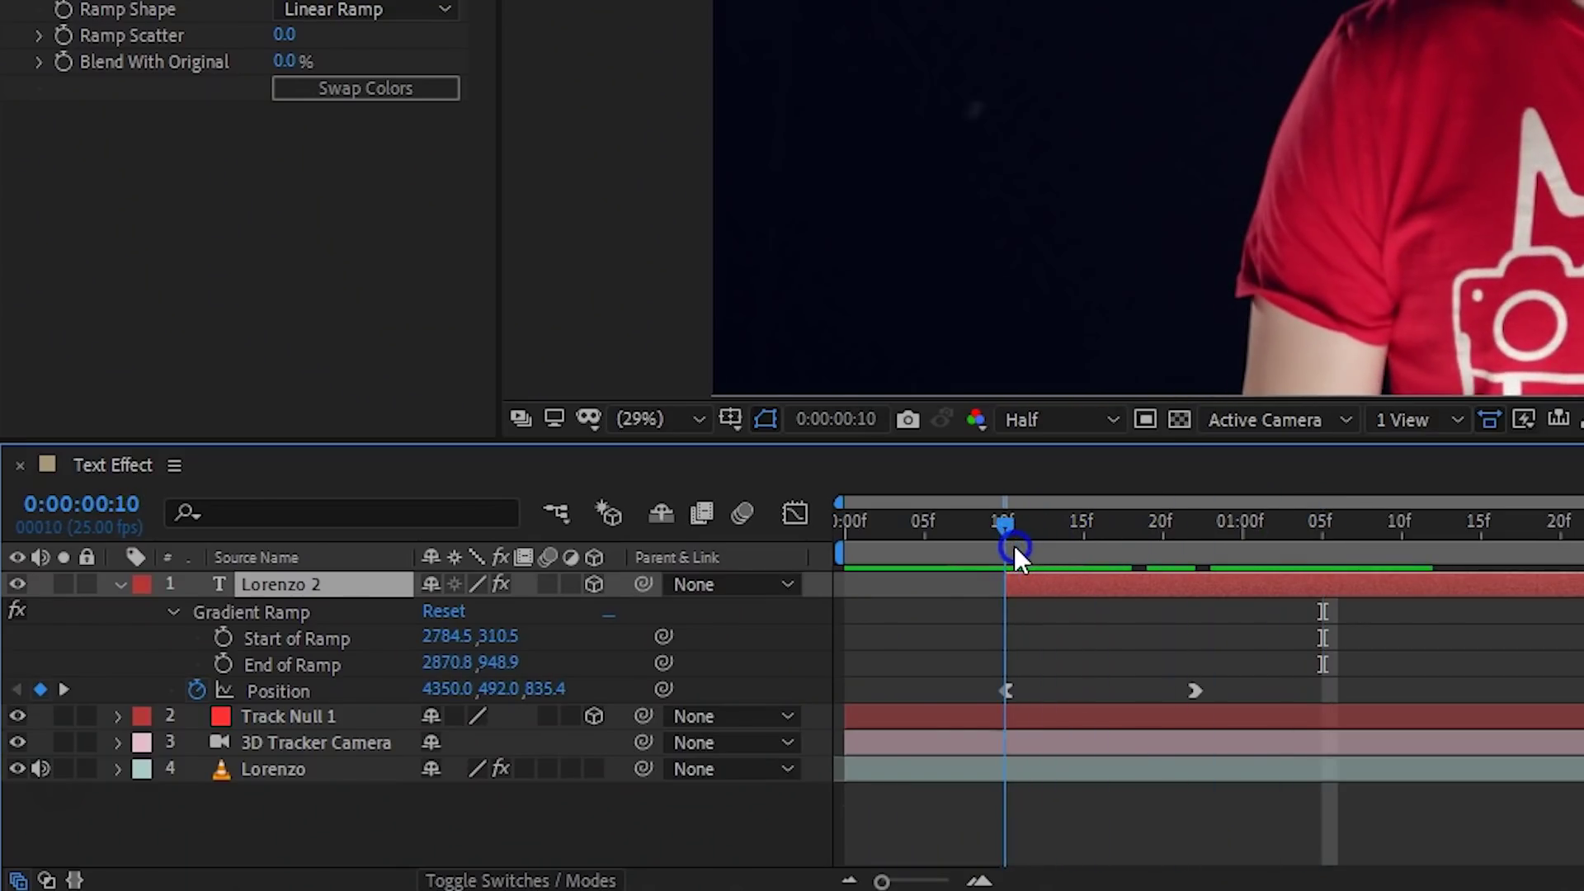
{"action": "left_click", "coordinate": [223, 638]}
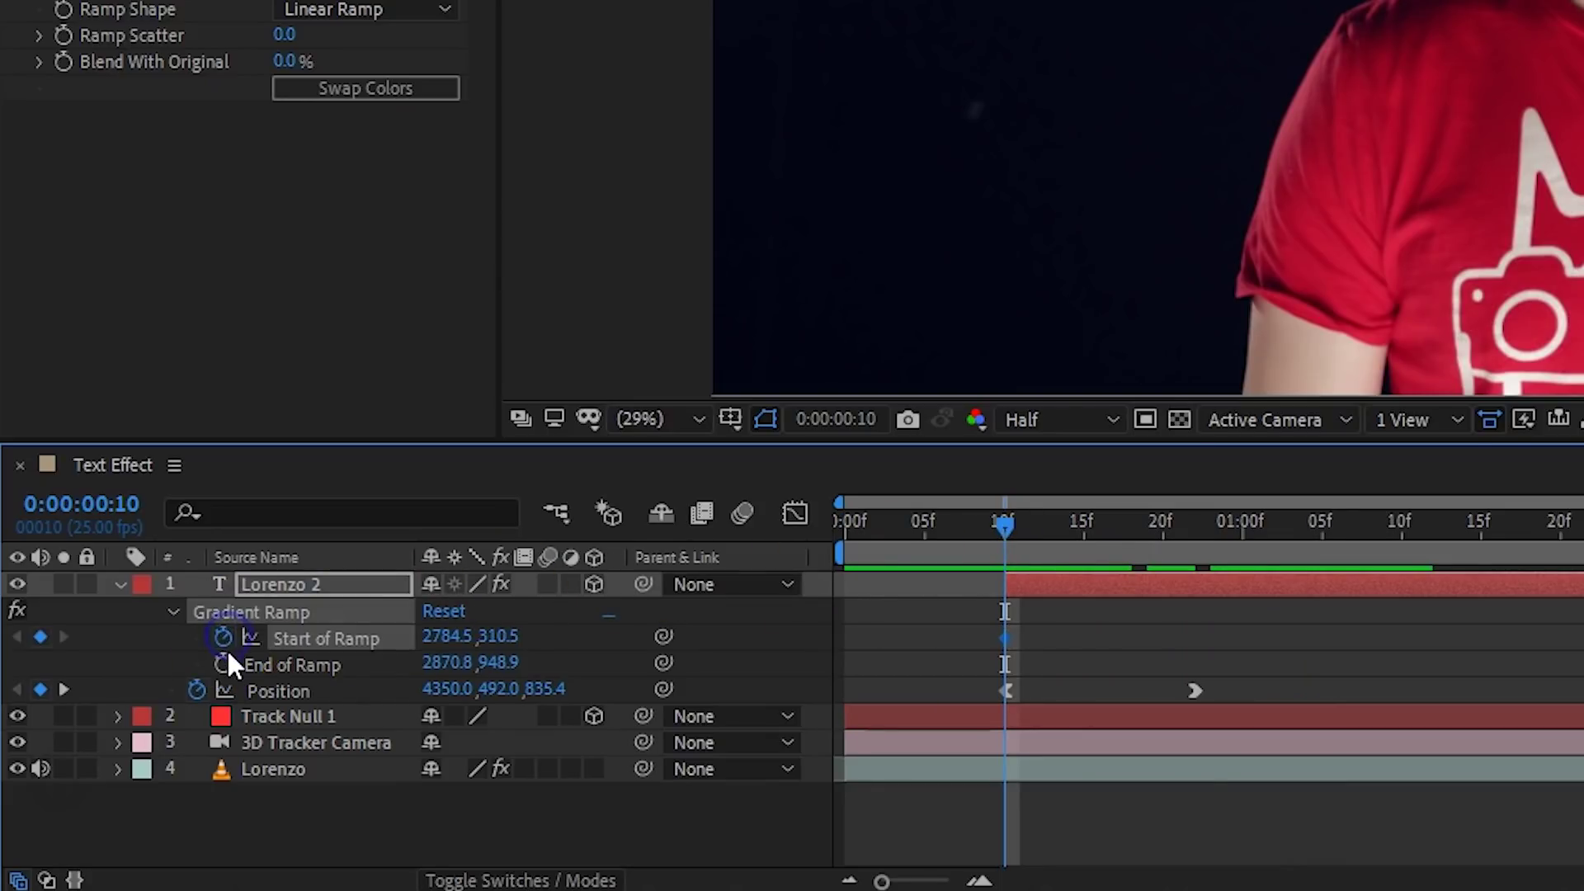
{"action": "left_click", "coordinate": [223, 664]}
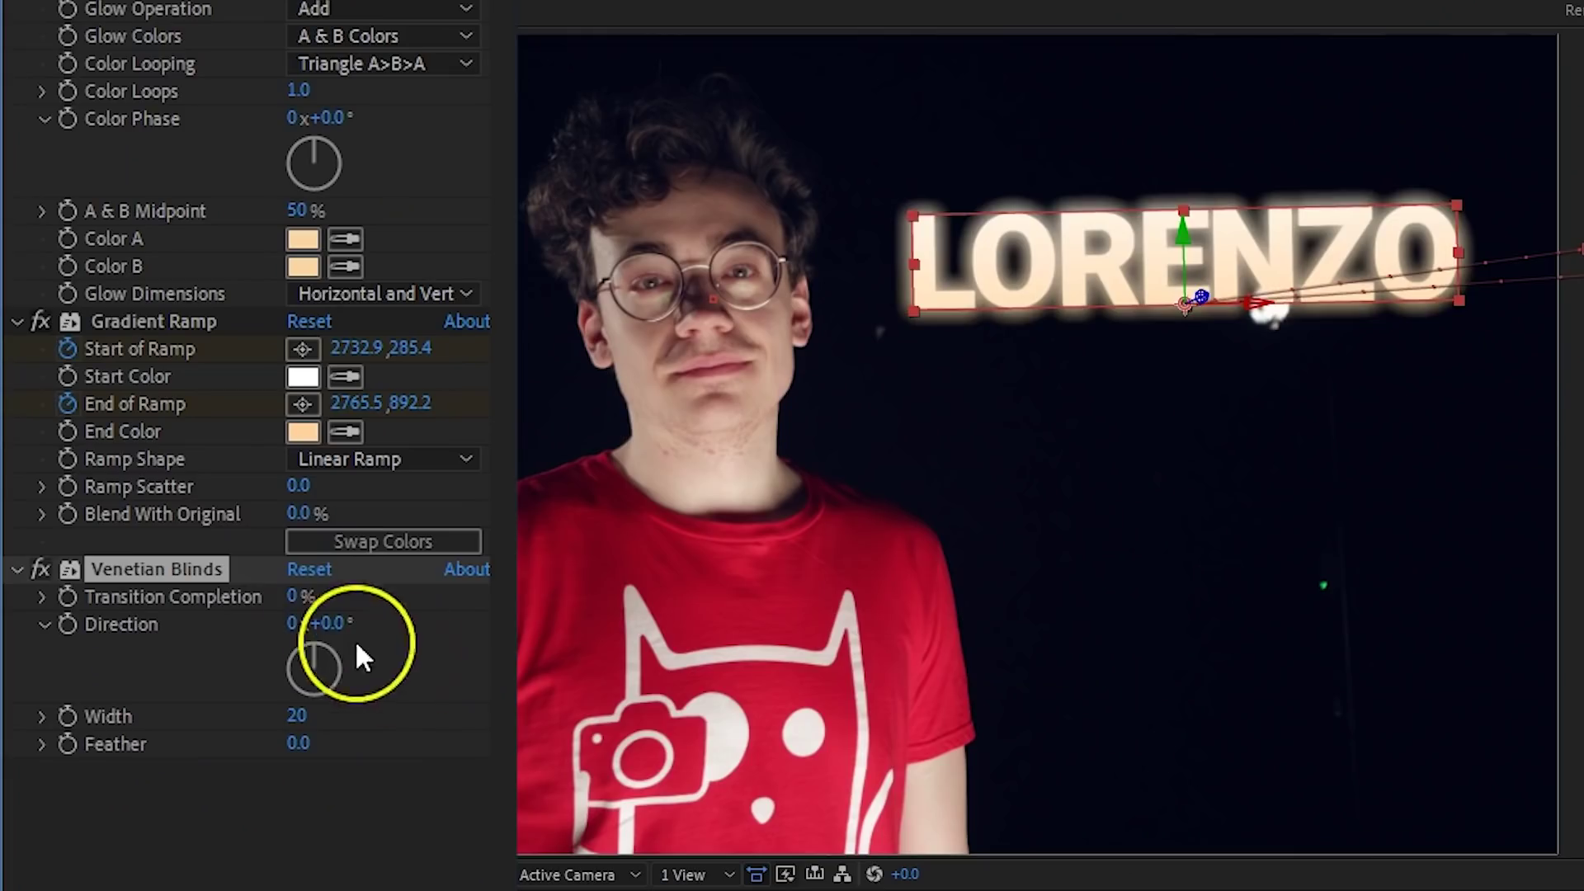
Step: Enter Venetian Blinds values: Transition Completion 20%, Direction 90°, Width 6, Feather 3
{"action": "left_click", "coordinate": [298, 598]}
{"action": "type", "text": "20"}
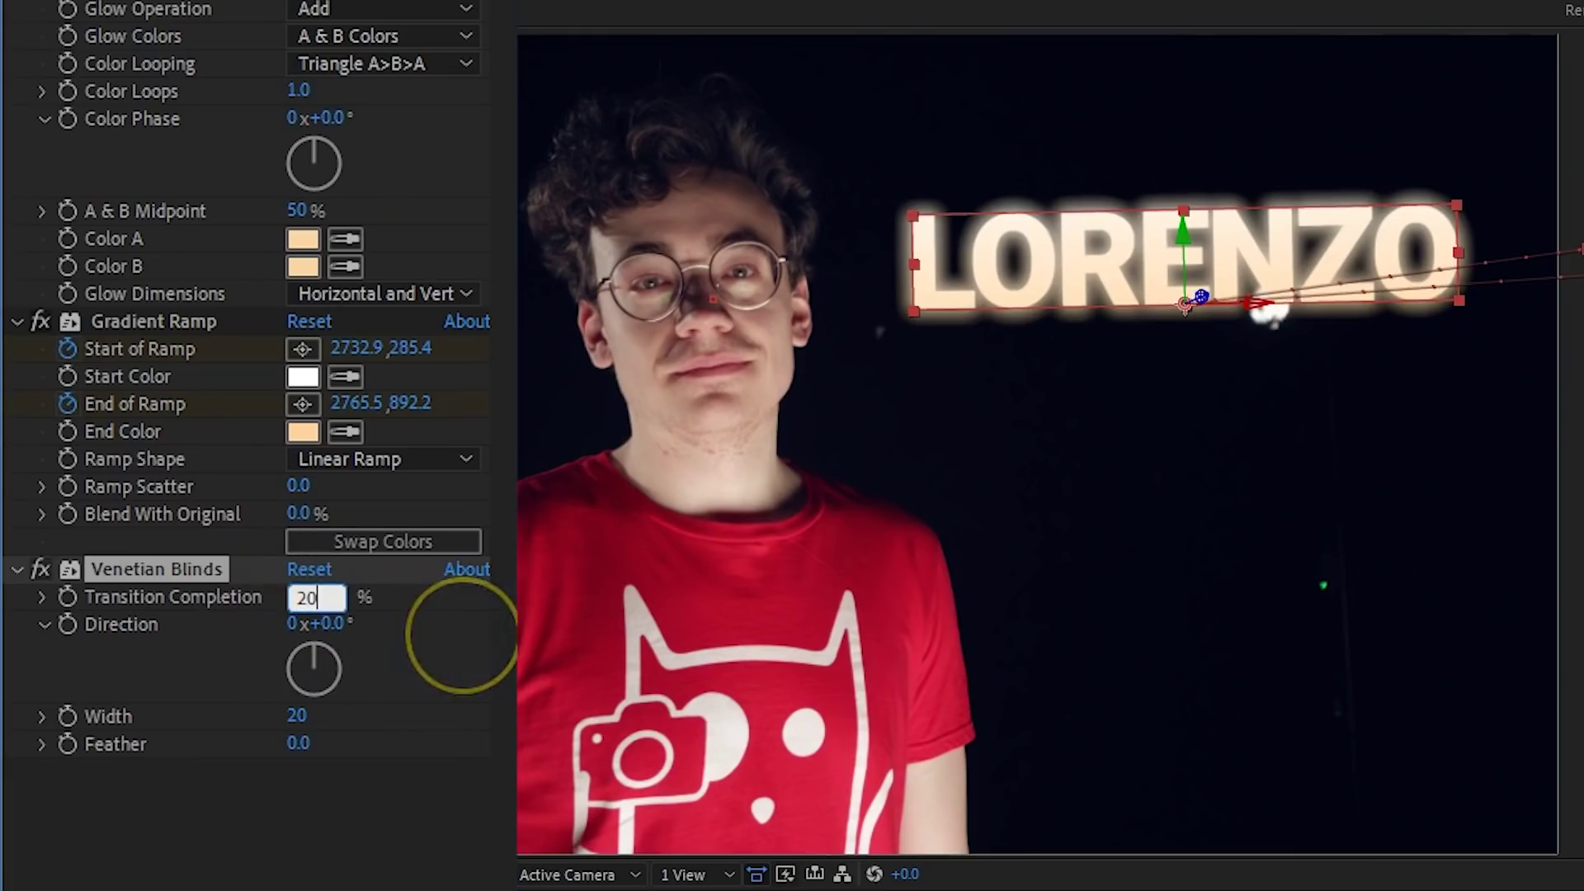
{"action": "left_click", "coordinate": [337, 630]}
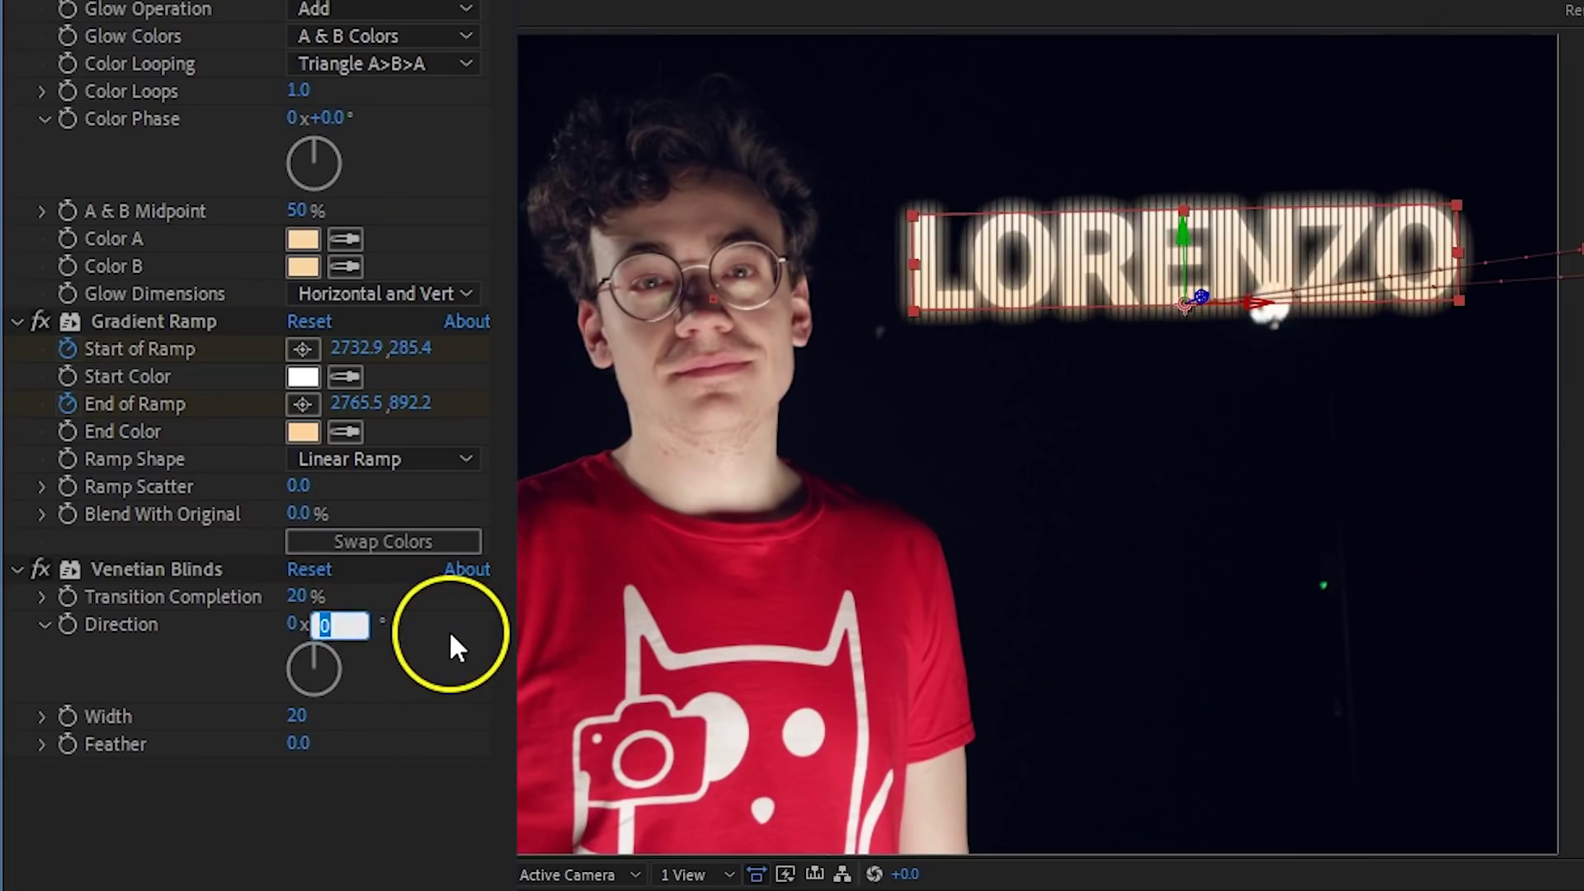
{"action": "type", "text": "90"}
{"action": "key", "text": "Return"}
{"action": "left_click", "coordinate": [300, 718]}
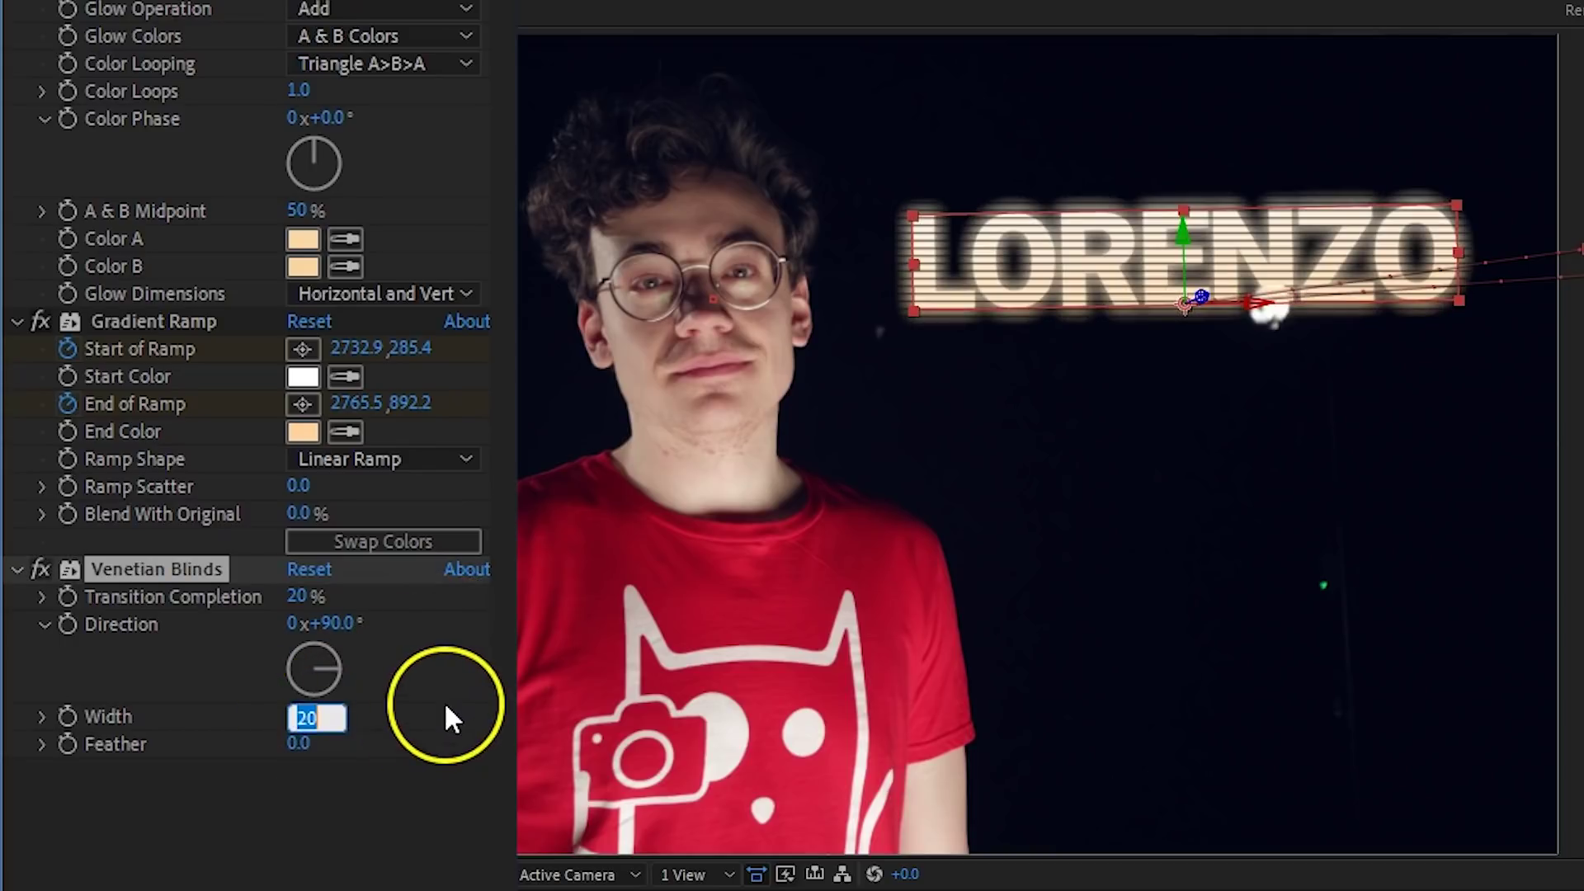
{"action": "type", "text": "6"}
{"action": "key", "text": "Return"}
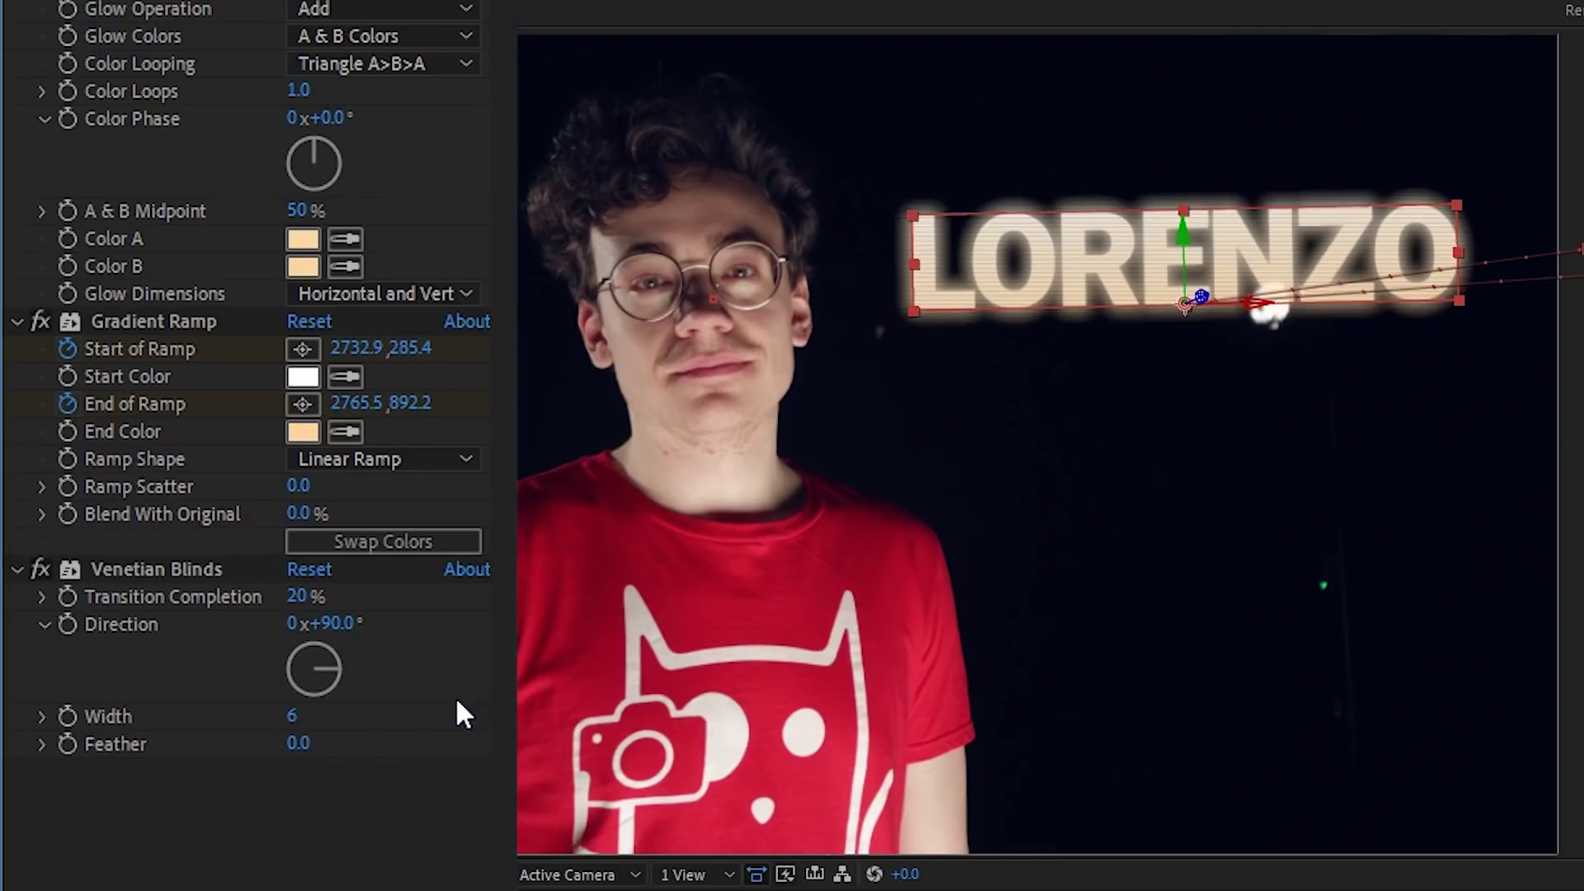
{"action": "left_click", "coordinate": [301, 743]}
{"action": "type", "text": "3"}
{"action": "key", "text": "Return"}
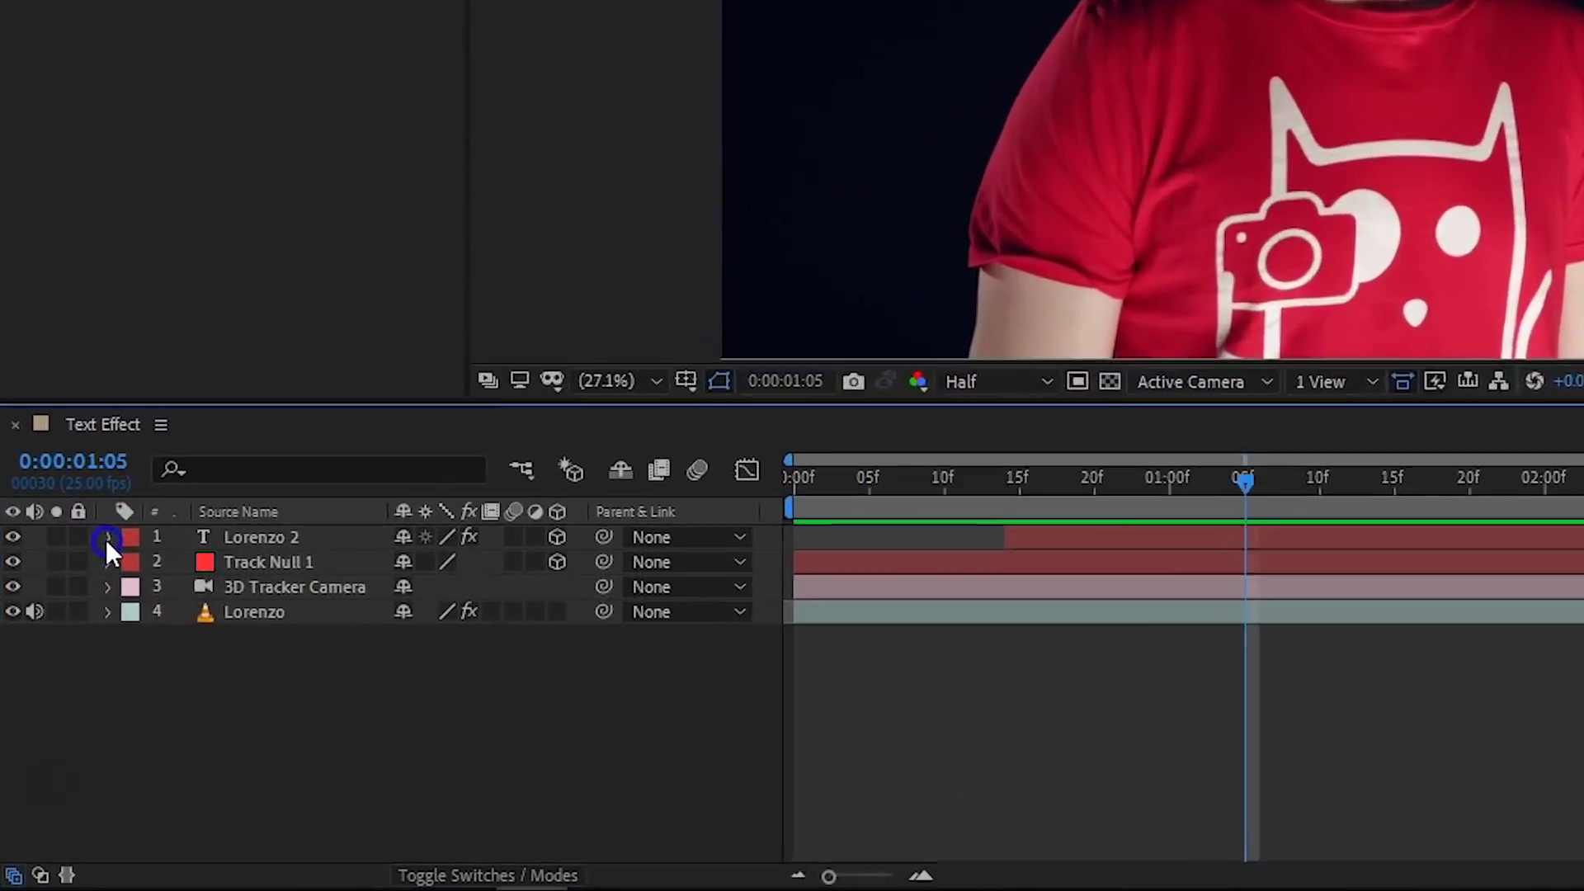
Step: Add an Opacity animator to Lorenzo 2 with Opacity set to 0%
{"action": "left_click", "coordinate": [63, 692]}
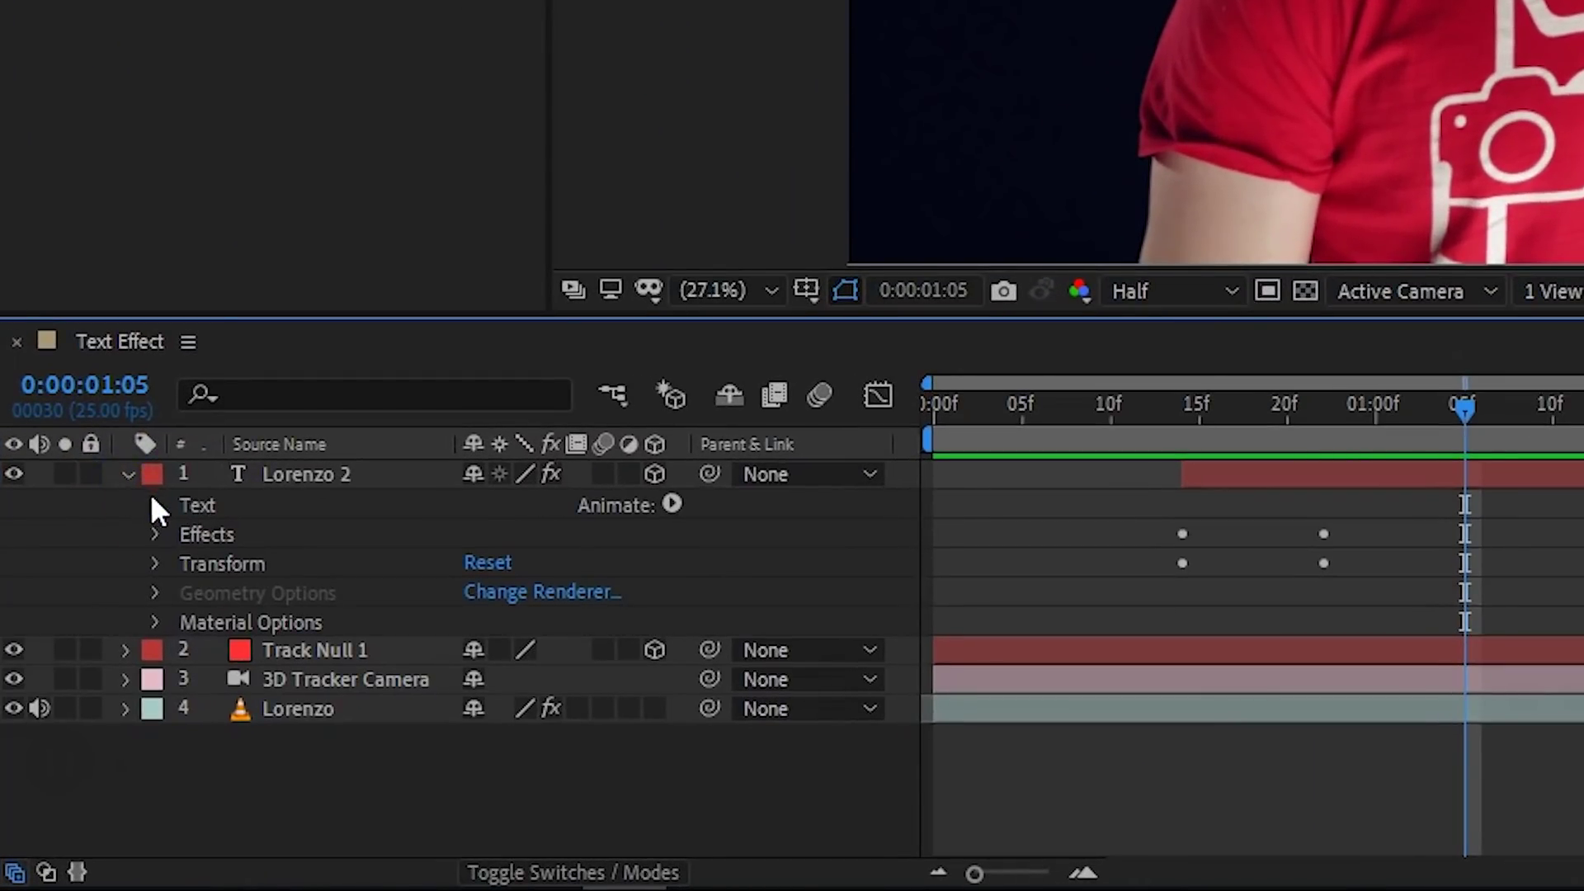
{"action": "left_click", "coordinate": [242, 511]}
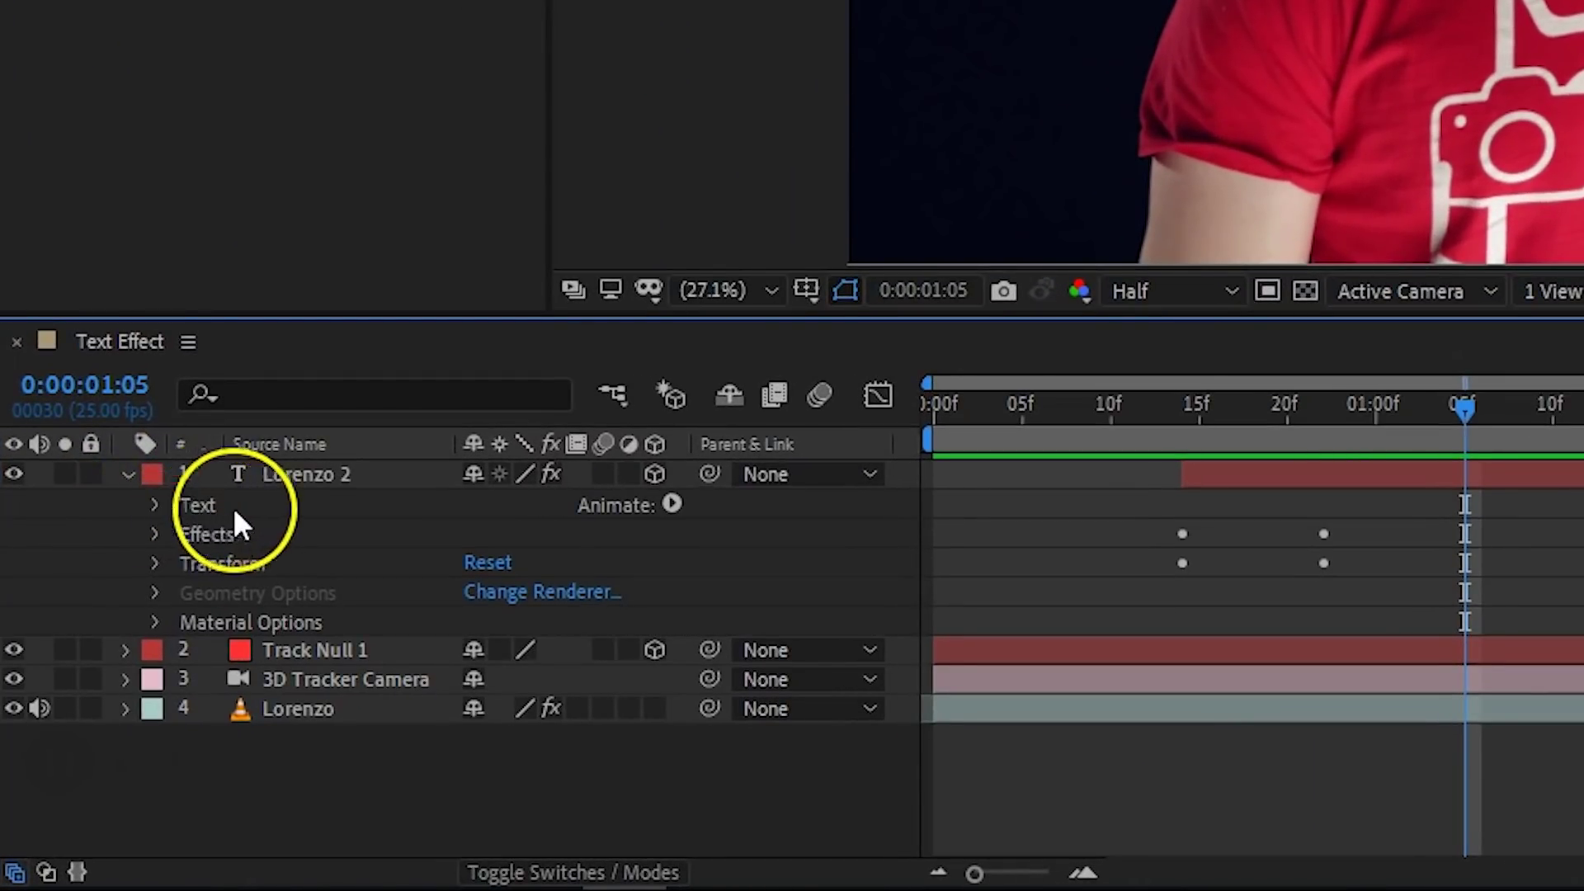
{"action": "left_click", "coordinate": [669, 505]}
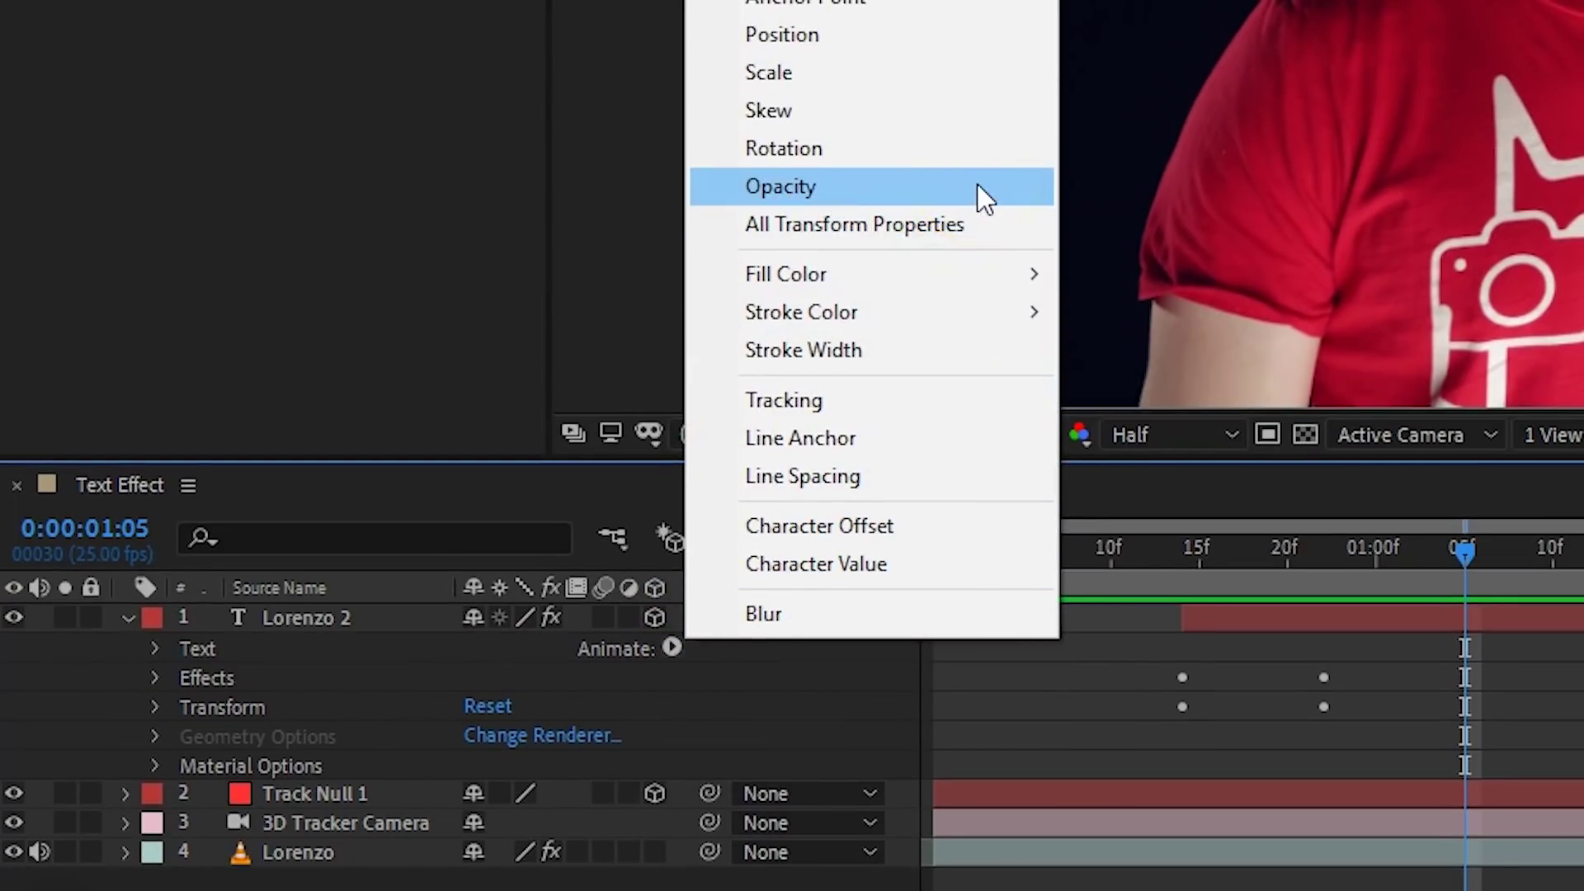
{"action": "left_click", "coordinate": [977, 184]}
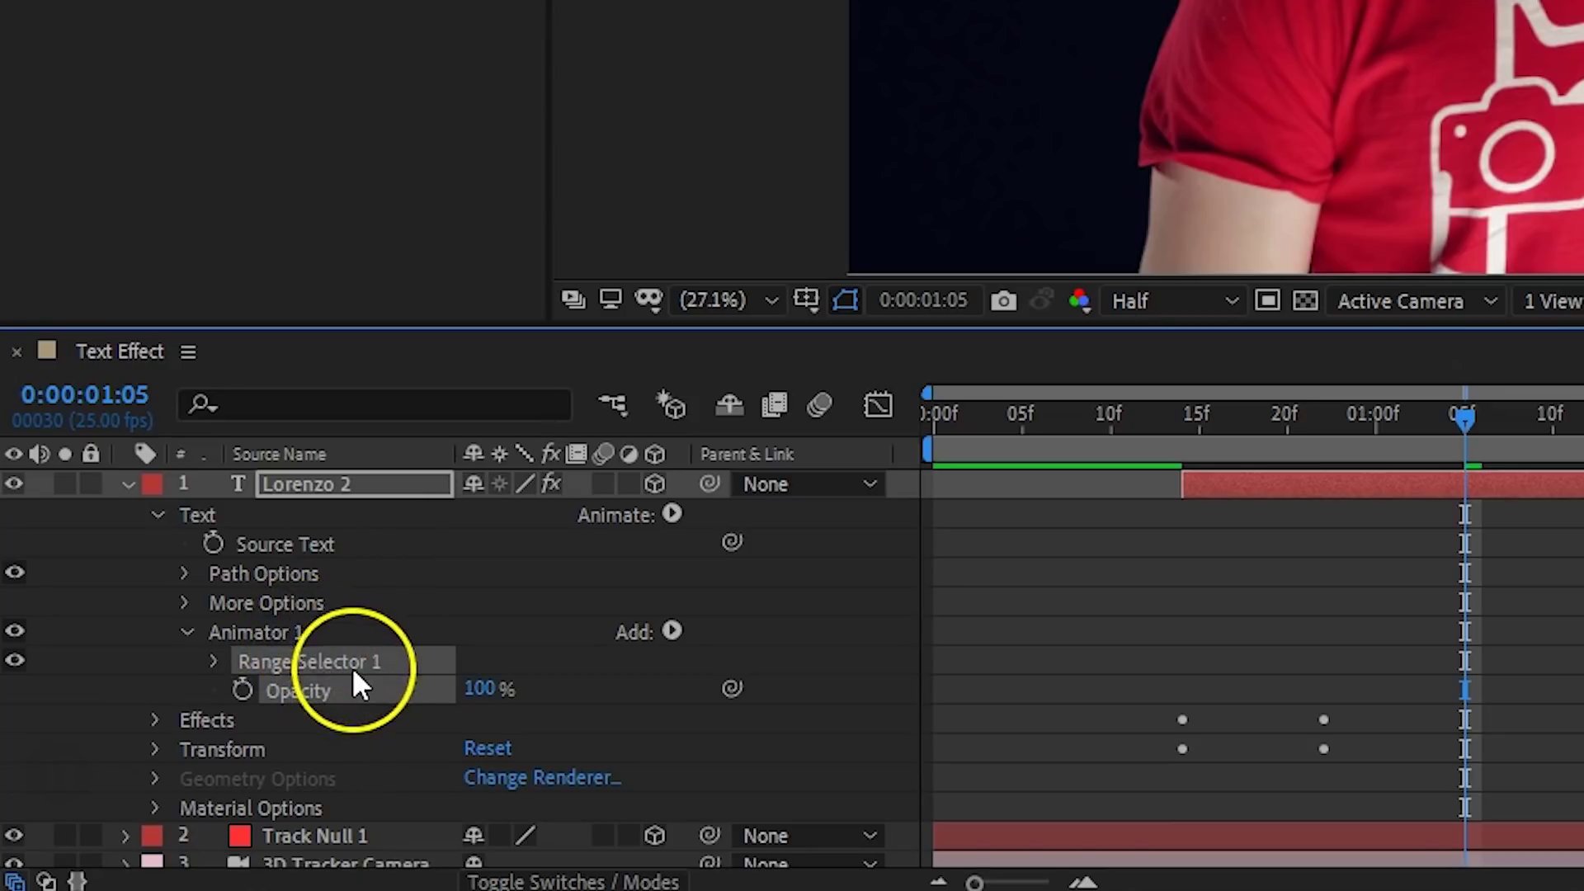
{"action": "left_click", "coordinate": [479, 688]}
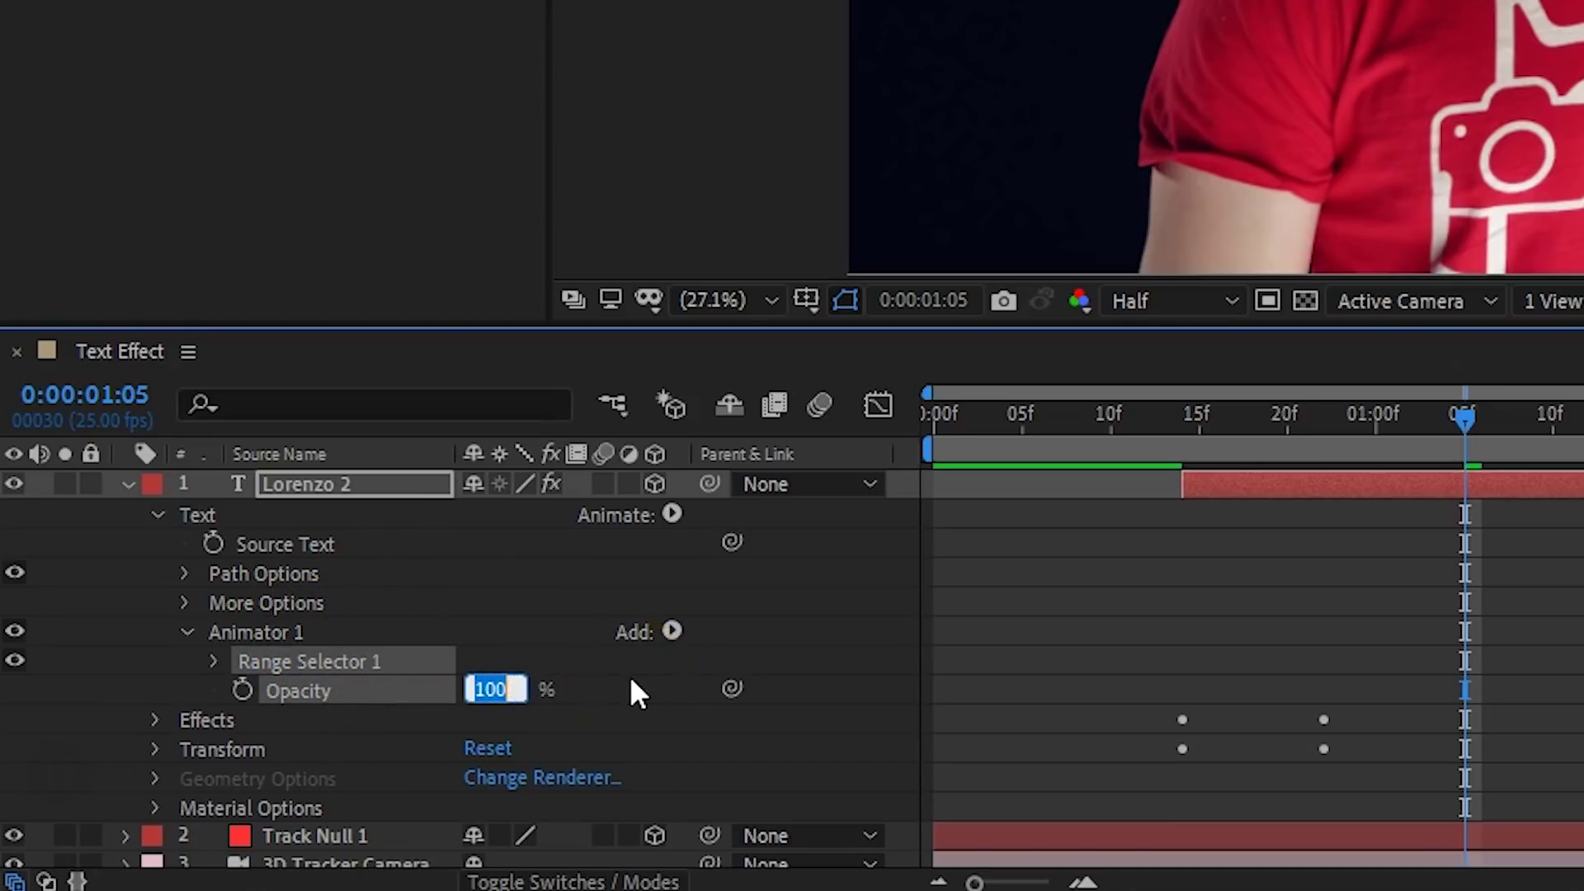
{"action": "type", "text": "0"}
{"action": "left_click", "coordinate": [480, 656]}
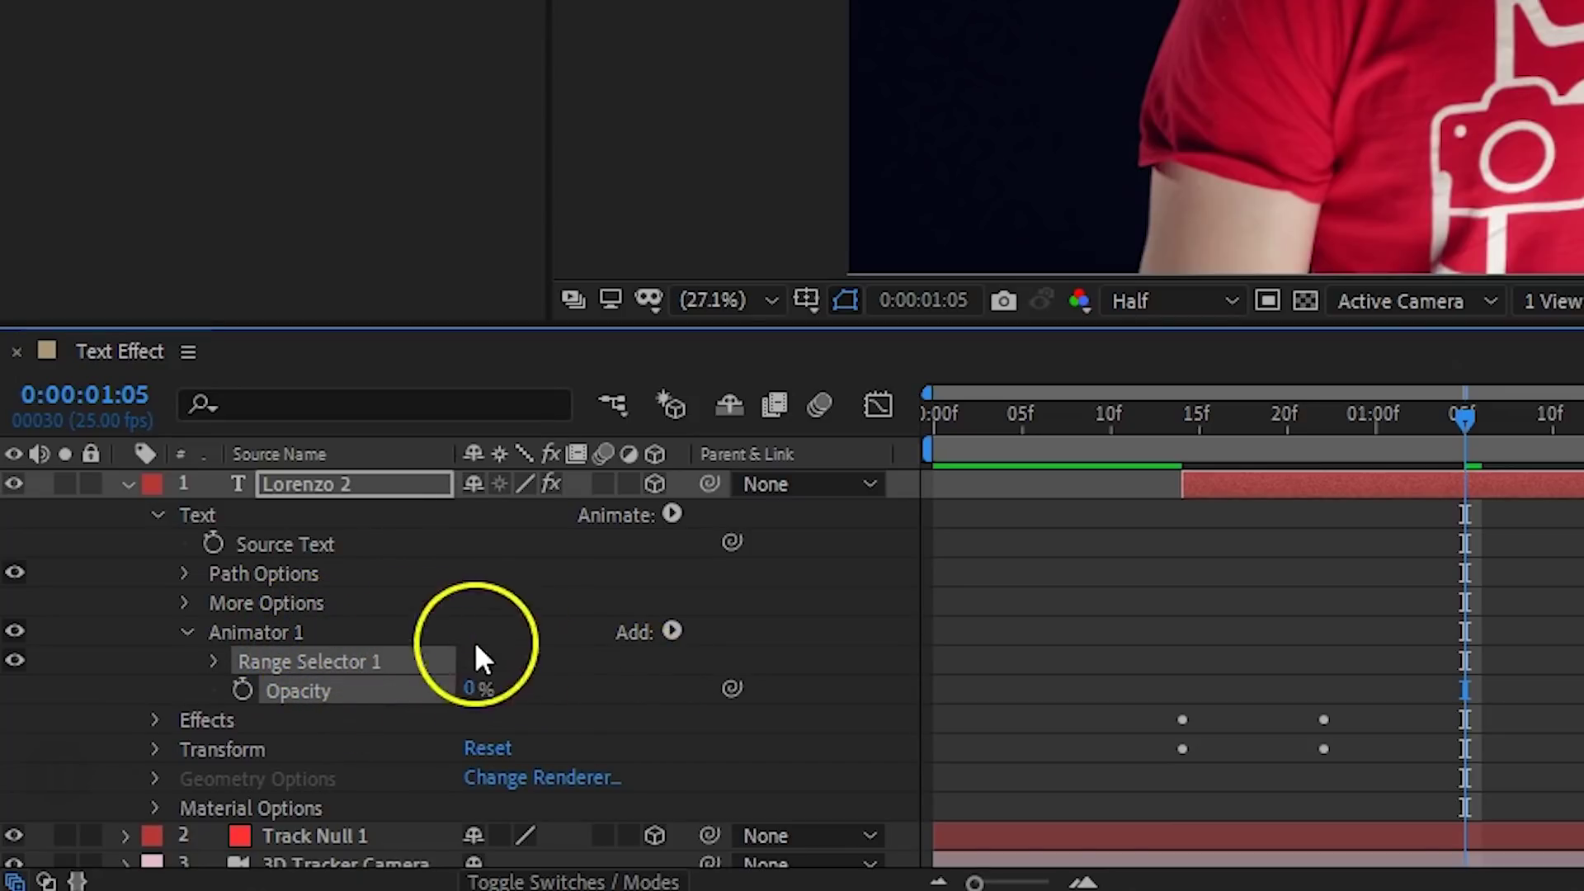
Step: Keyframe Range Selector Start from 60% to 100% at 1:20, with Square shape and zero smoothness
{"action": "left_click", "coordinate": [213, 661]}
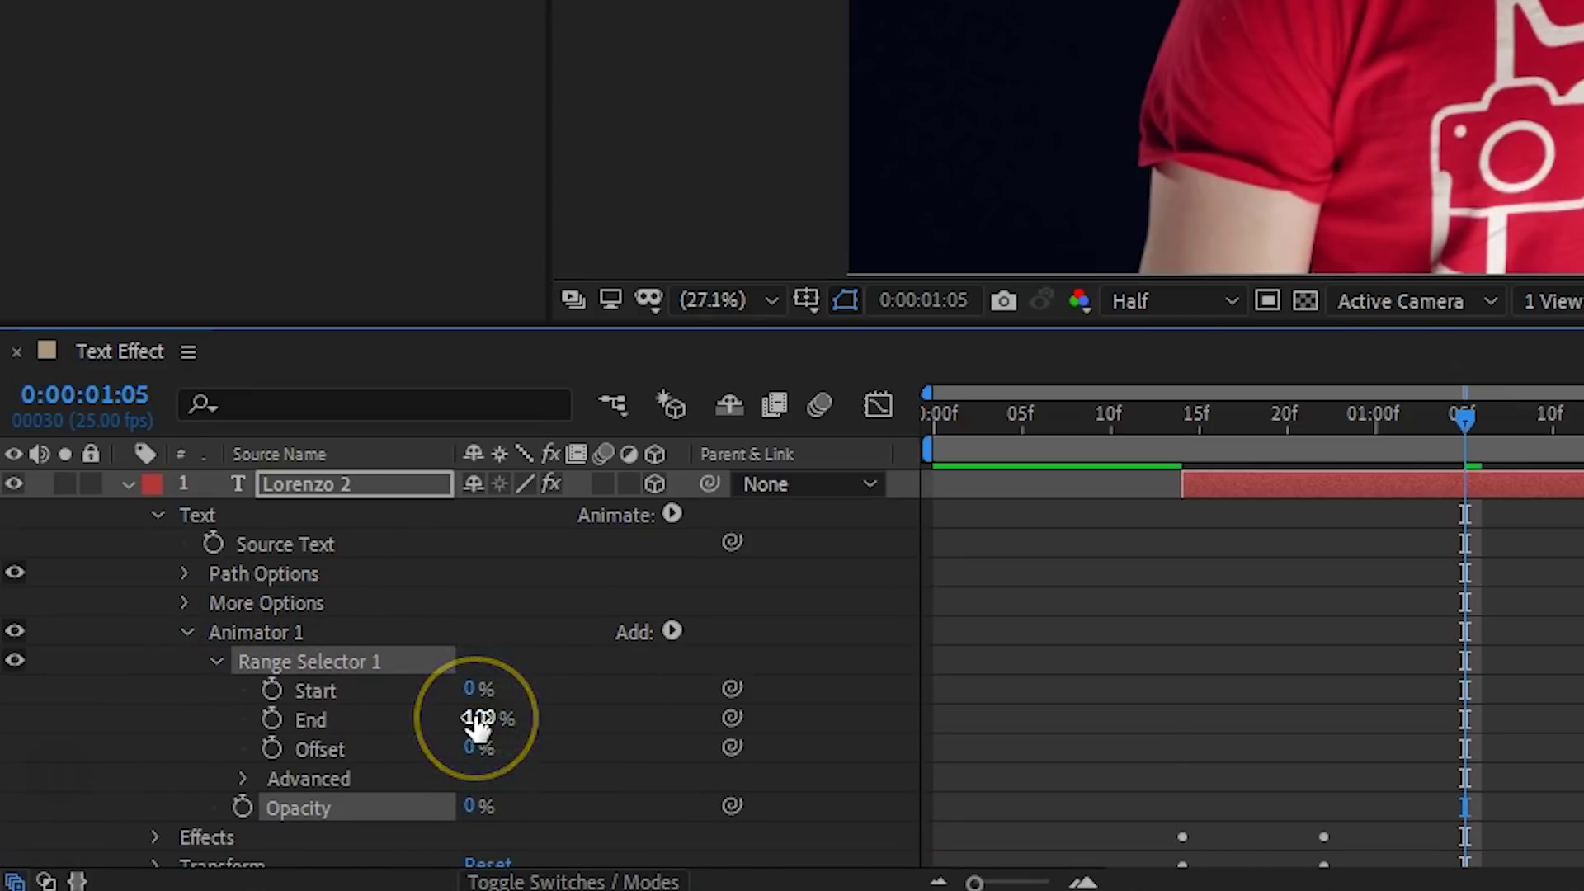
{"action": "left_click", "coordinate": [617, 657]}
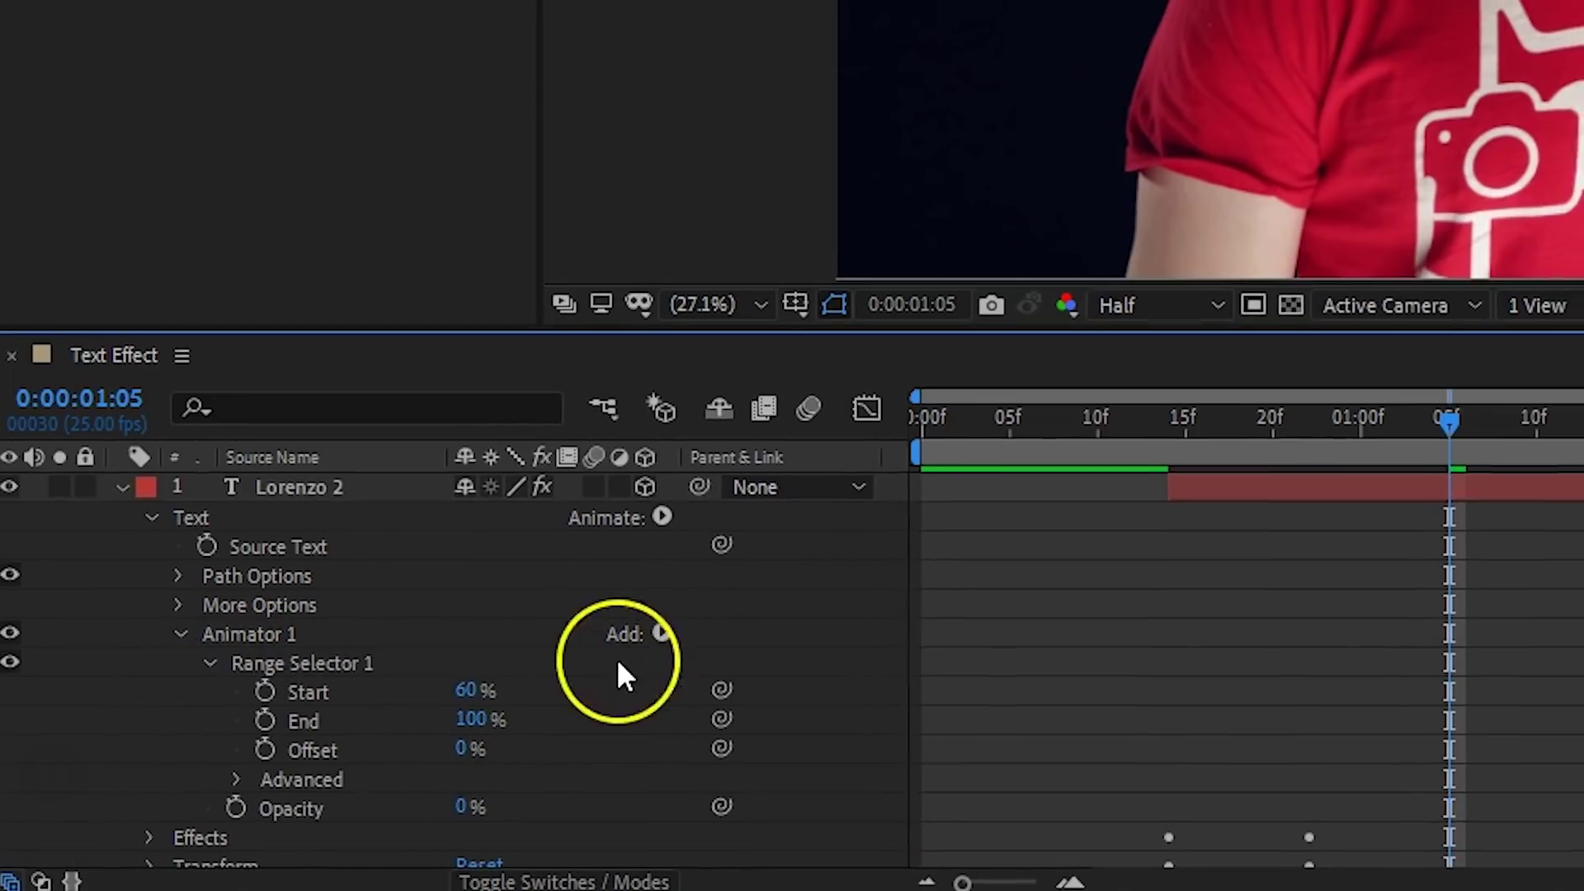
{"action": "left_click", "coordinate": [167, 707]}
{"action": "left_click", "coordinate": [979, 511]}
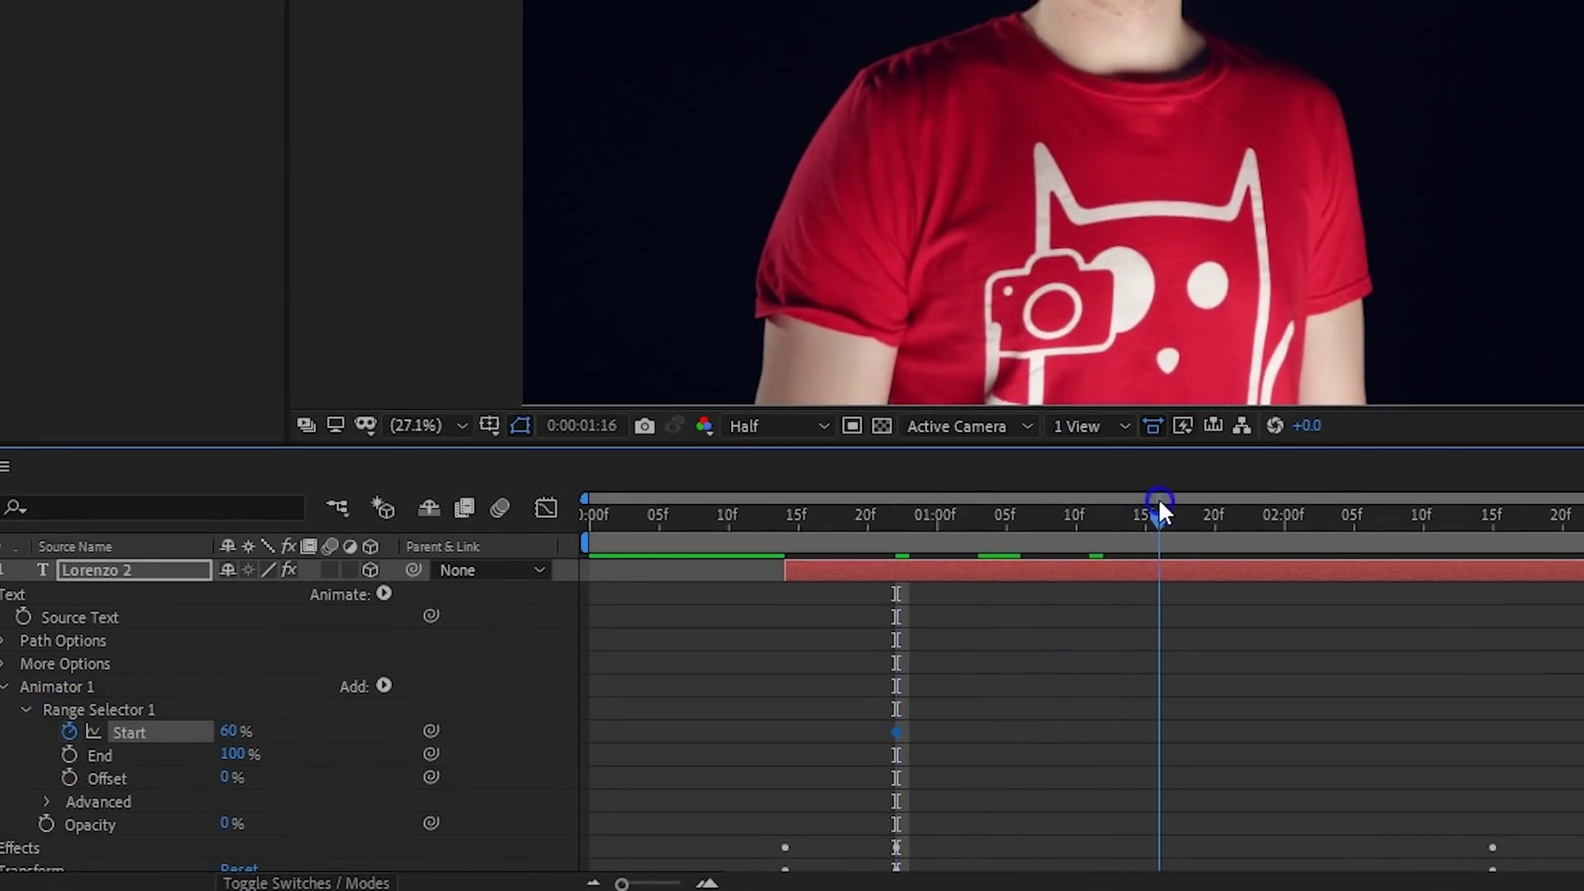
{"action": "left_click_drag", "start_coordinate": [979, 511], "coordinate": [1213, 508]}
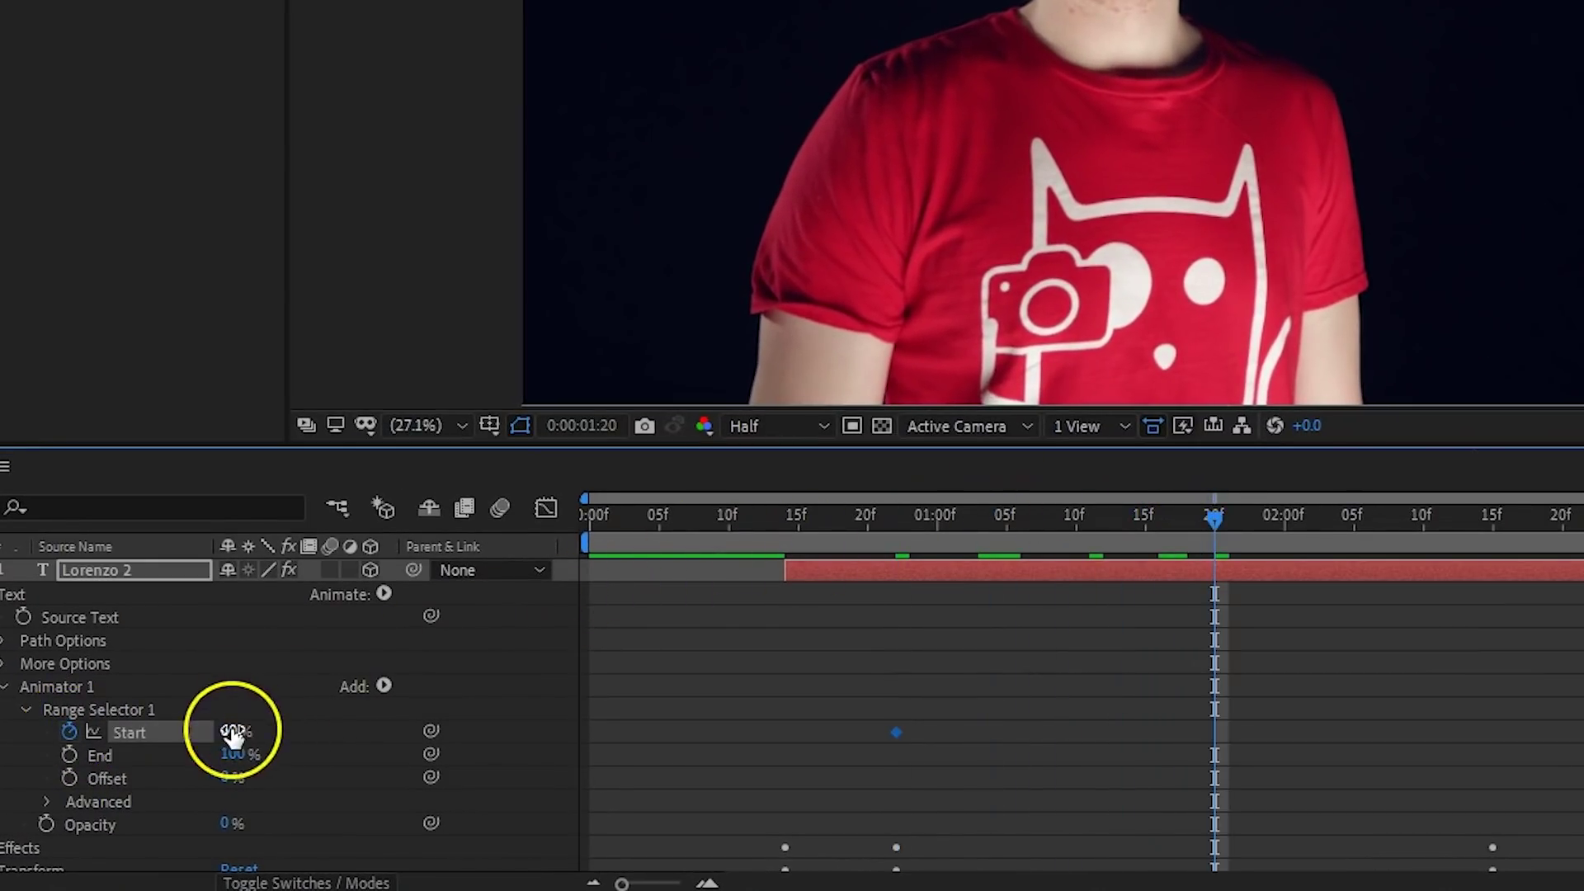
{"action": "type", "text": "100"}
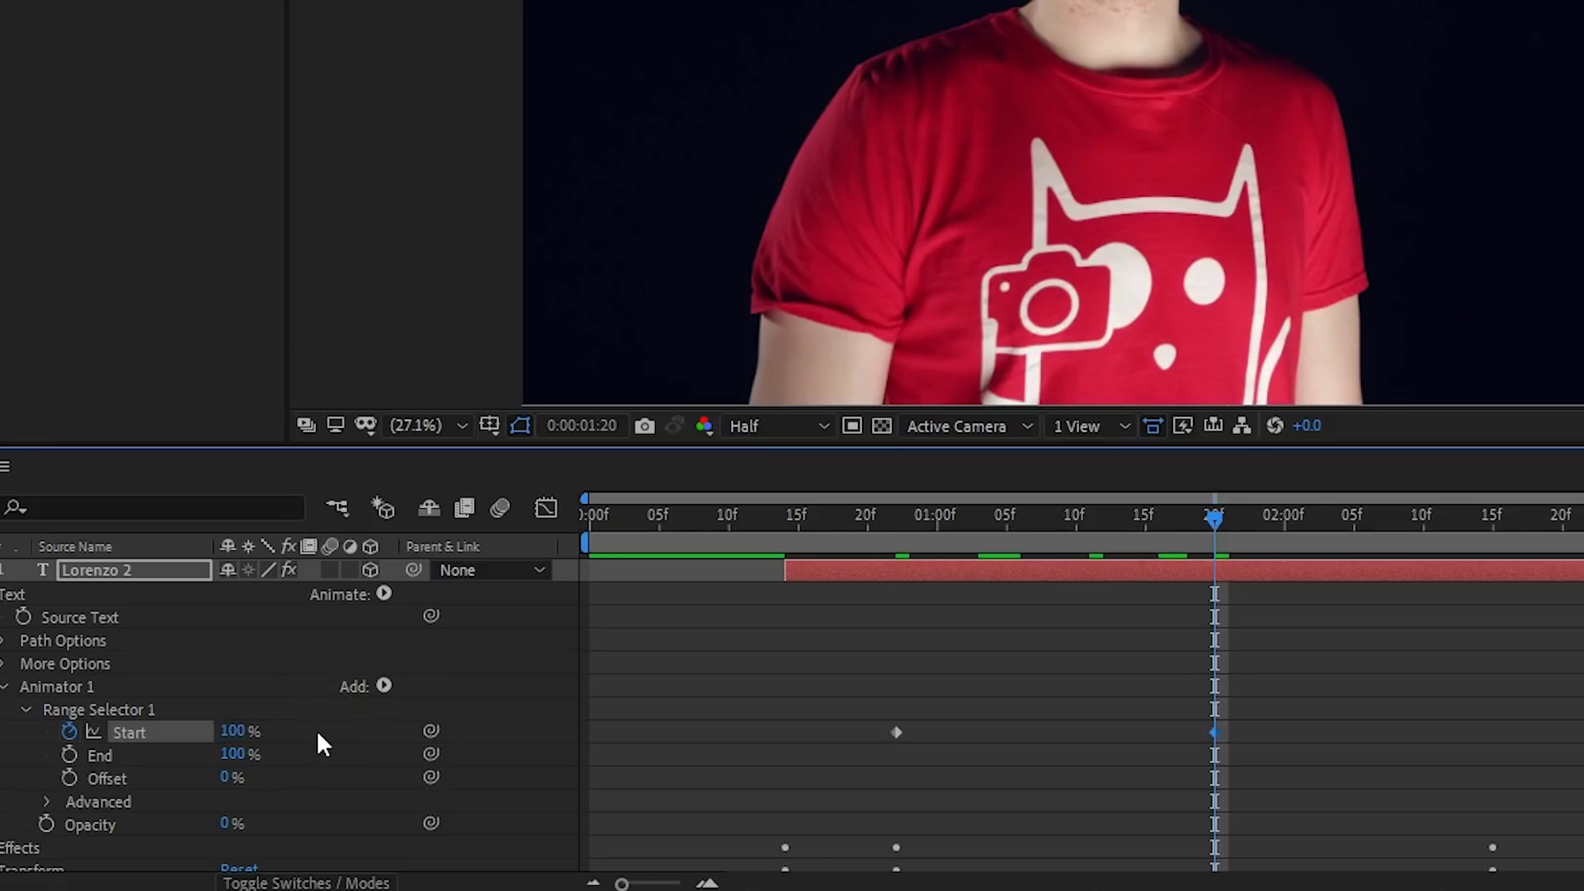
{"action": "left_click", "coordinate": [197, 790]}
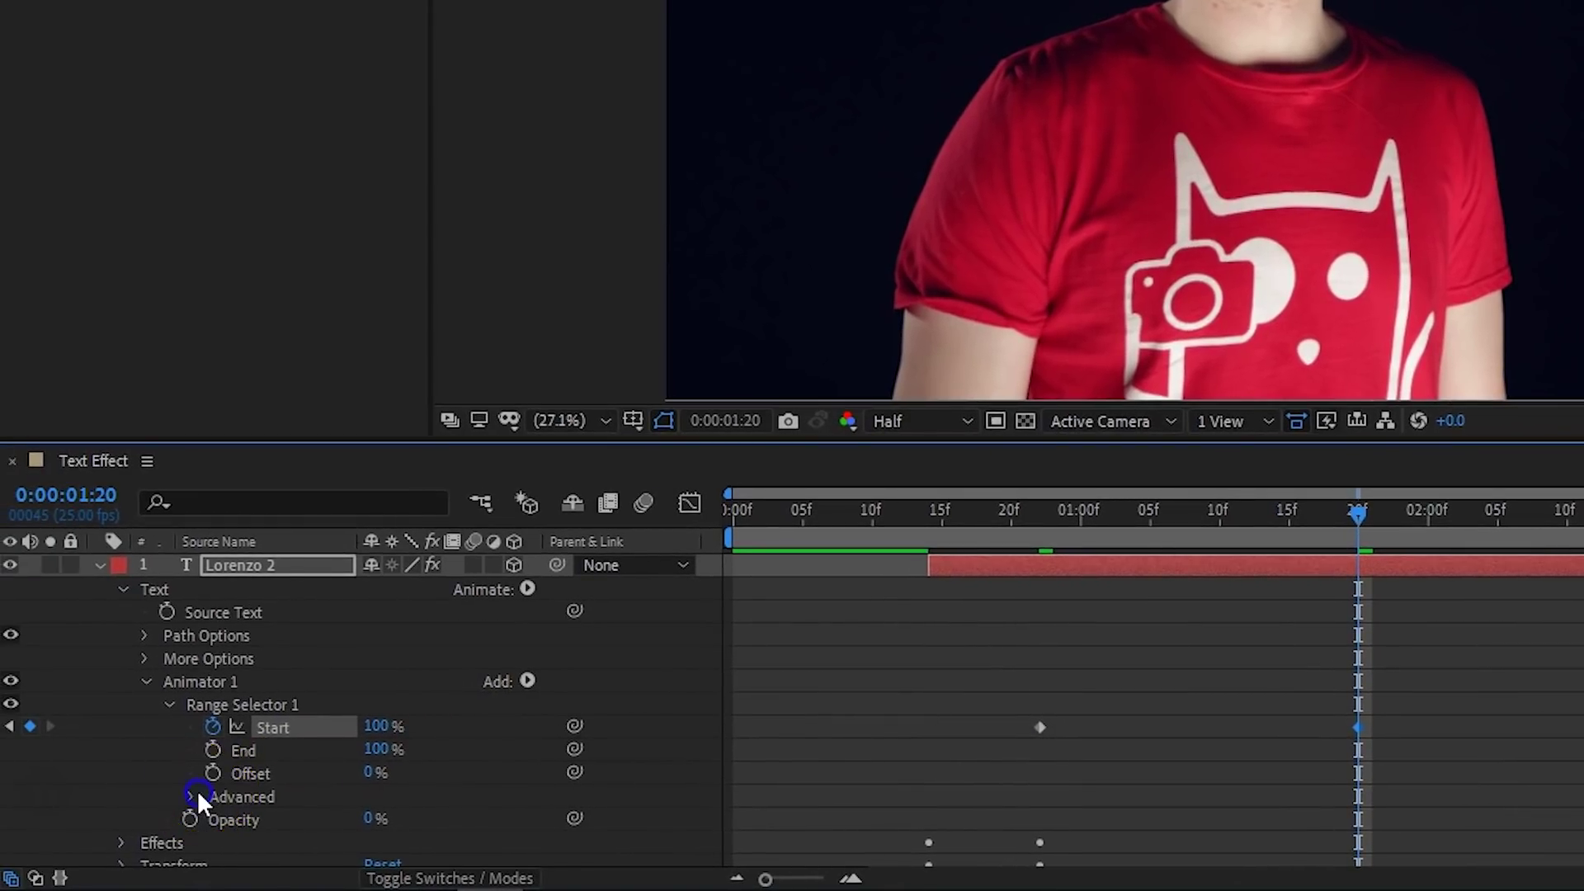
{"action": "left_click", "coordinate": [386, 787]}
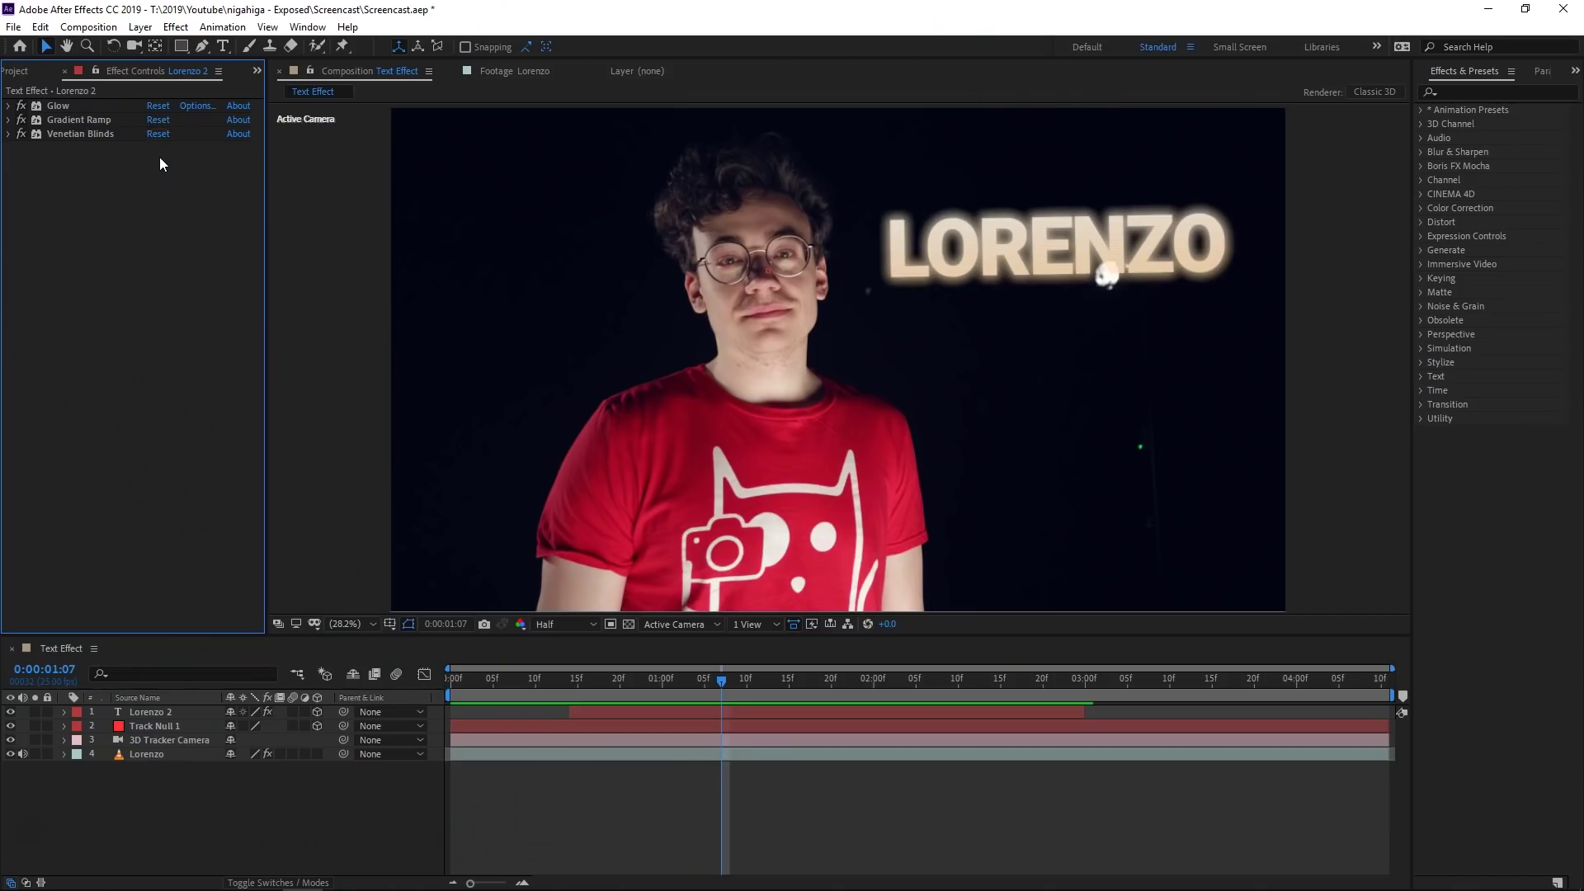
Step: Add a 3D adjustment layer over LORENZO and place the first Pen mask point beside it
{"action": "left_click", "coordinate": [141, 31]}
{"action": "mouse_move", "coordinate": [297, 83]}
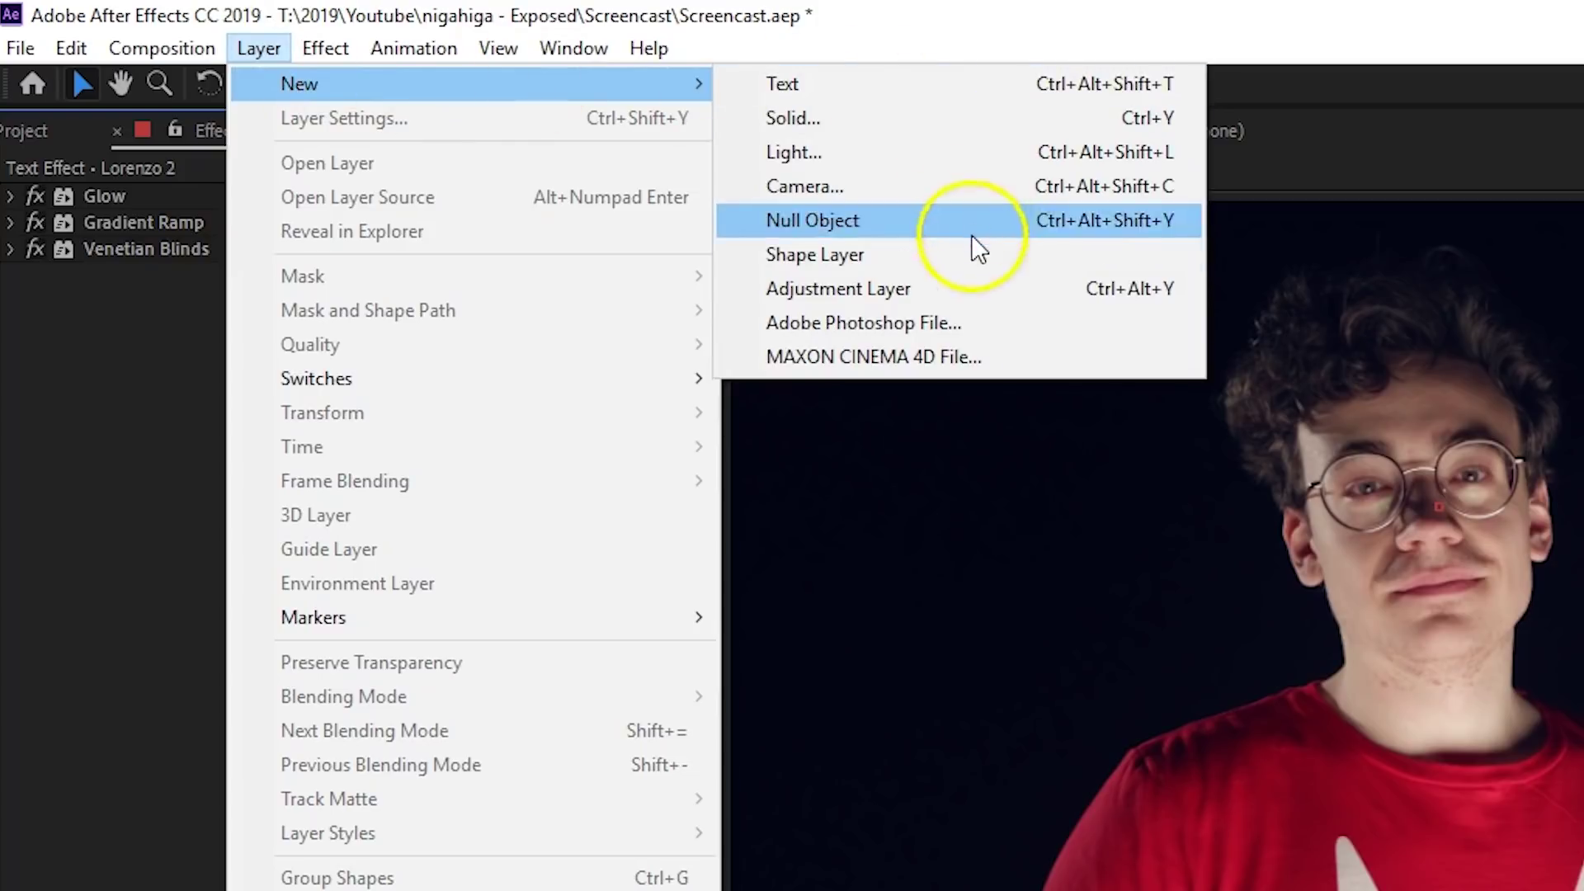
{"action": "left_click", "coordinate": [971, 287]}
{"action": "left_click_drag", "start_coordinate": [1188, 693], "coordinate": [1292, 693]}
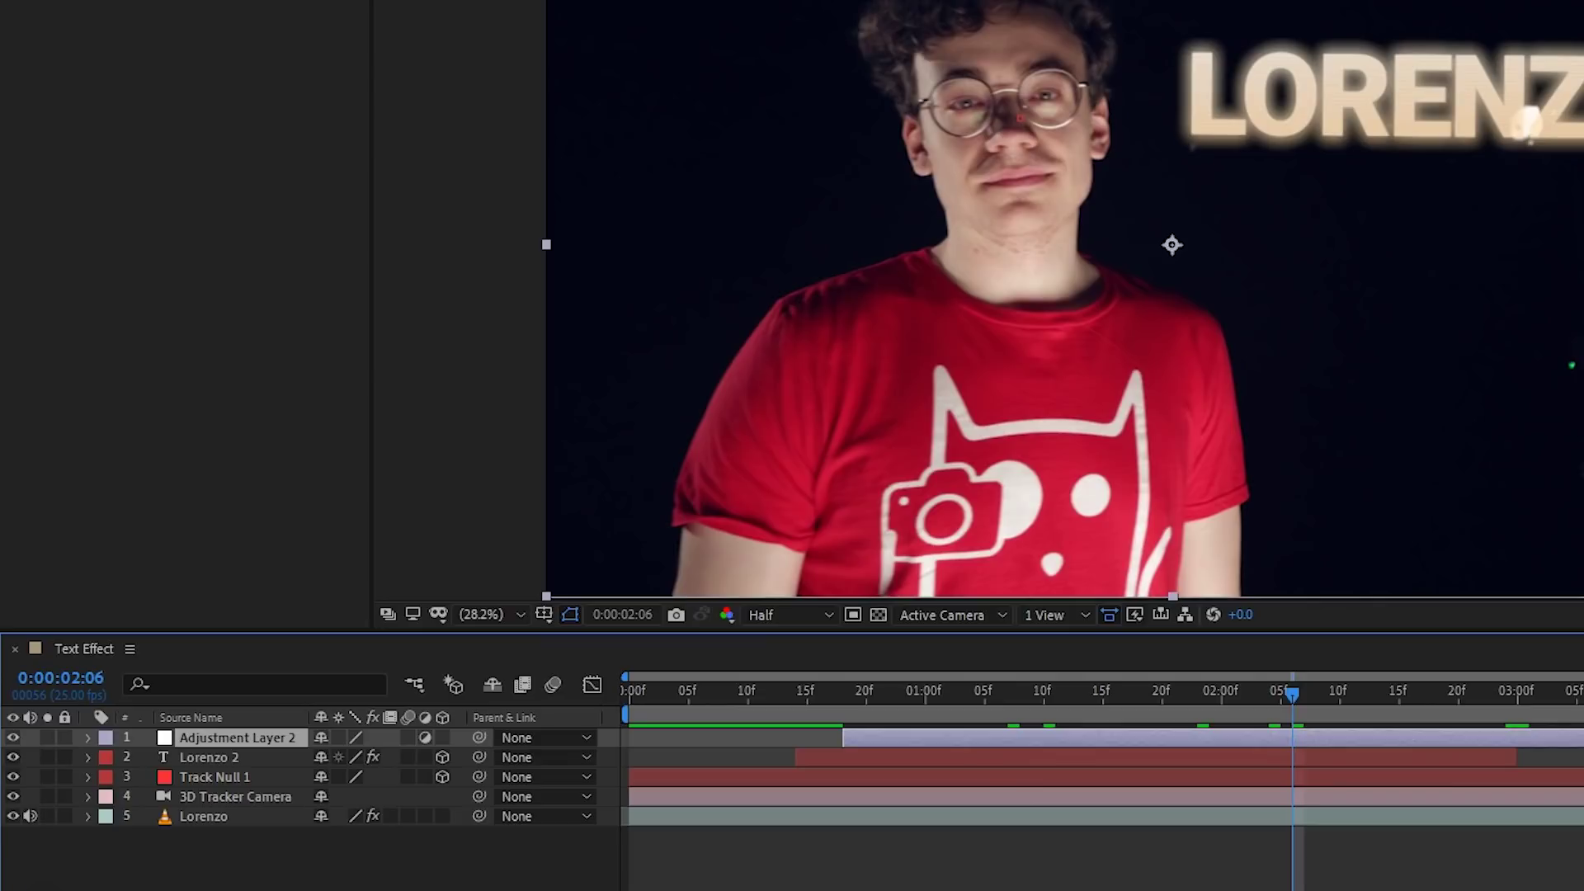
{"action": "left_click", "coordinate": [444, 736]}
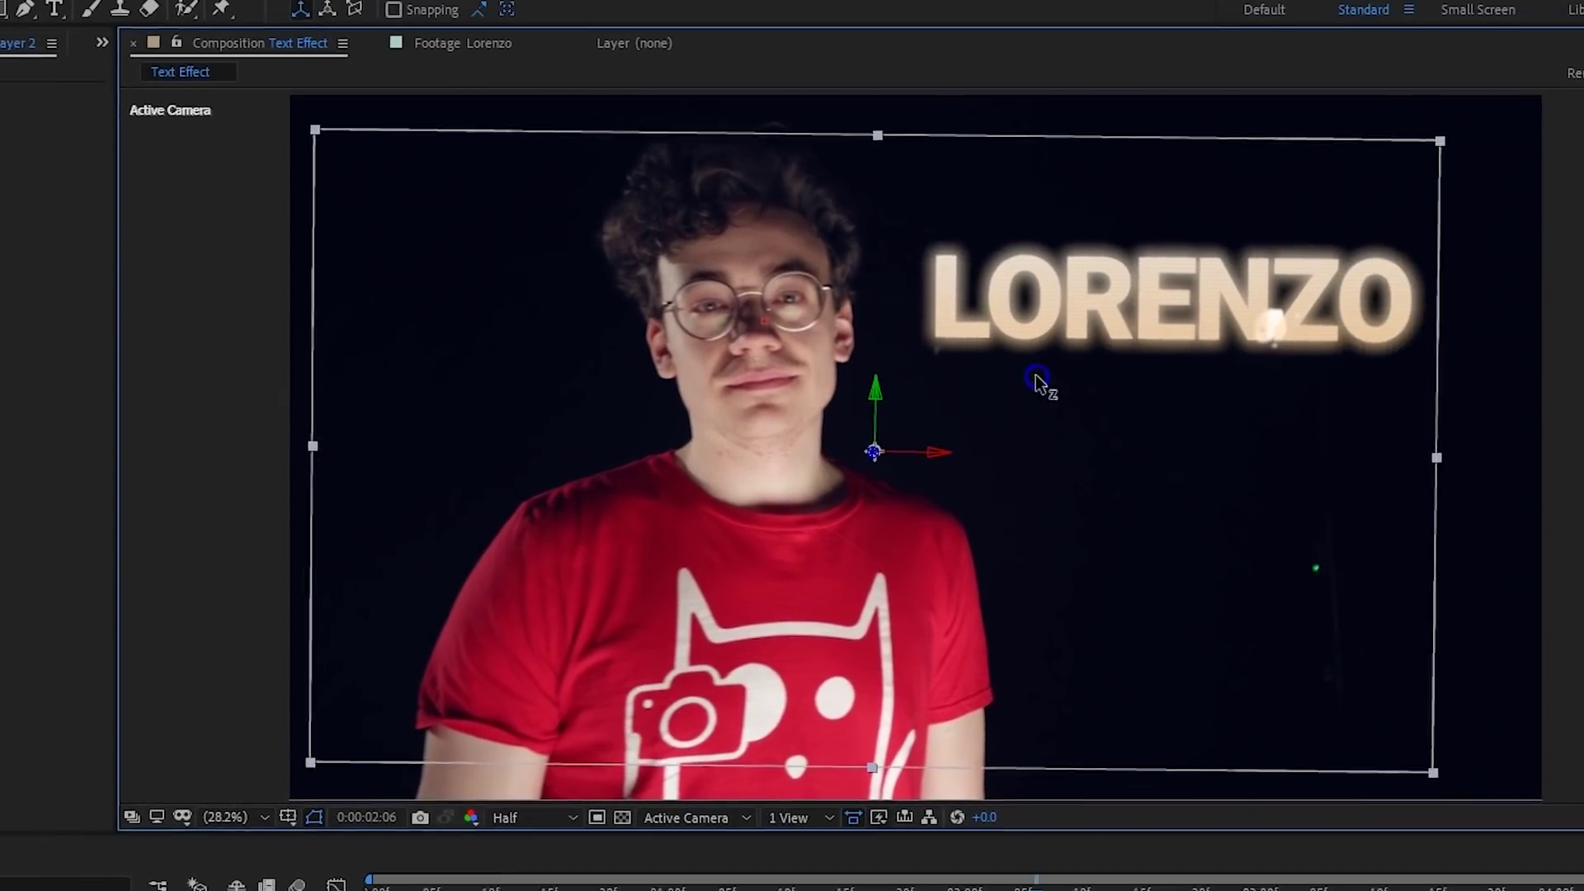
{"action": "left_click_drag", "start_coordinate": [876, 455], "coordinate": [1350, 244]}
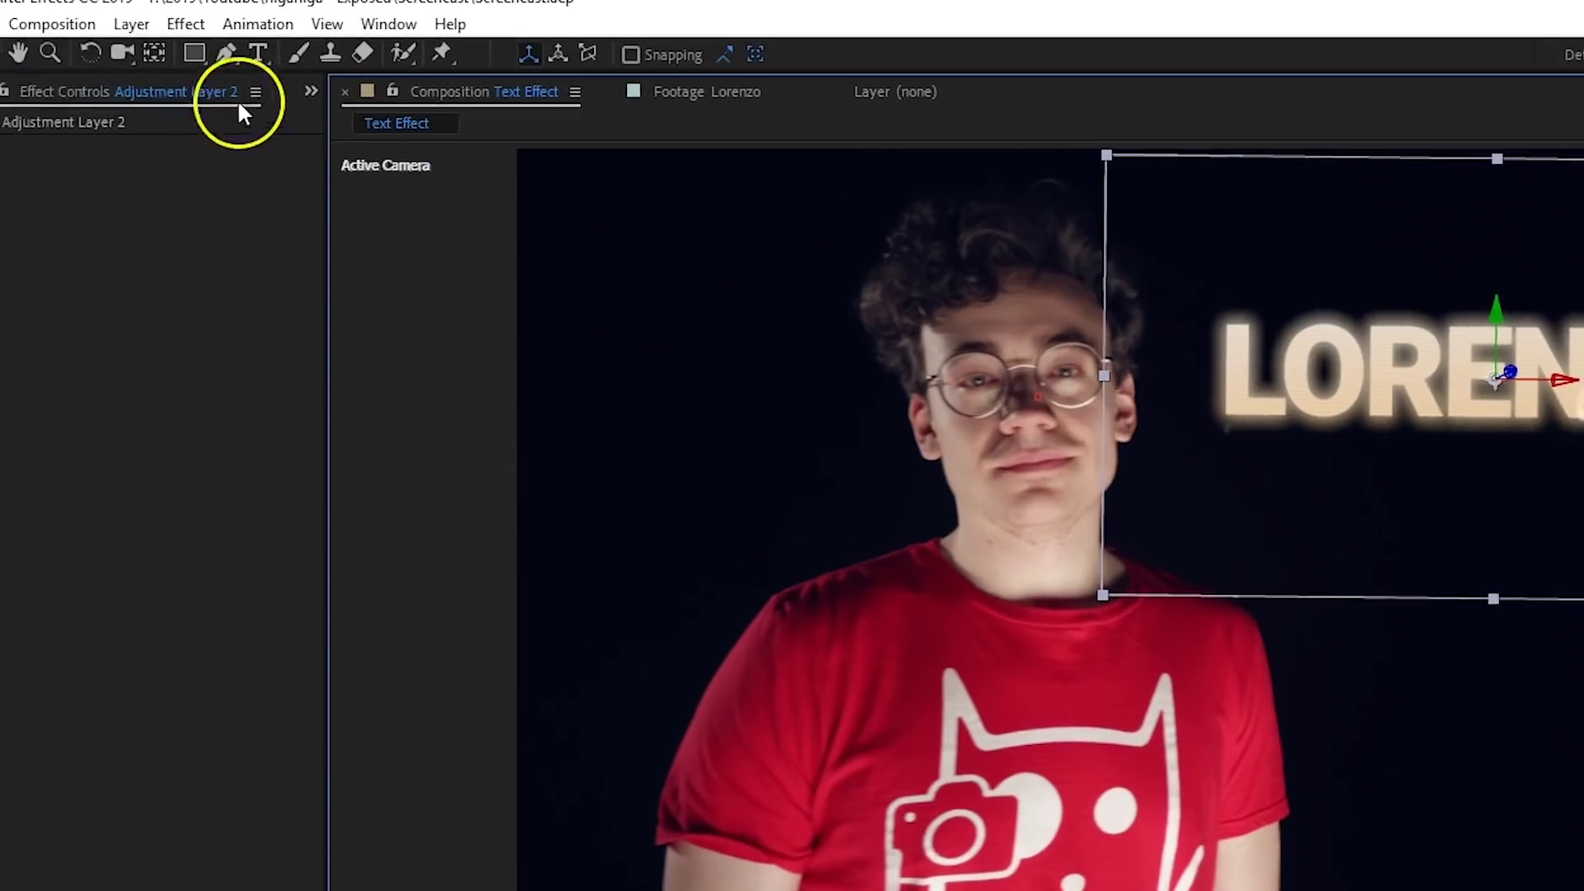
{"action": "key", "text": "g"}
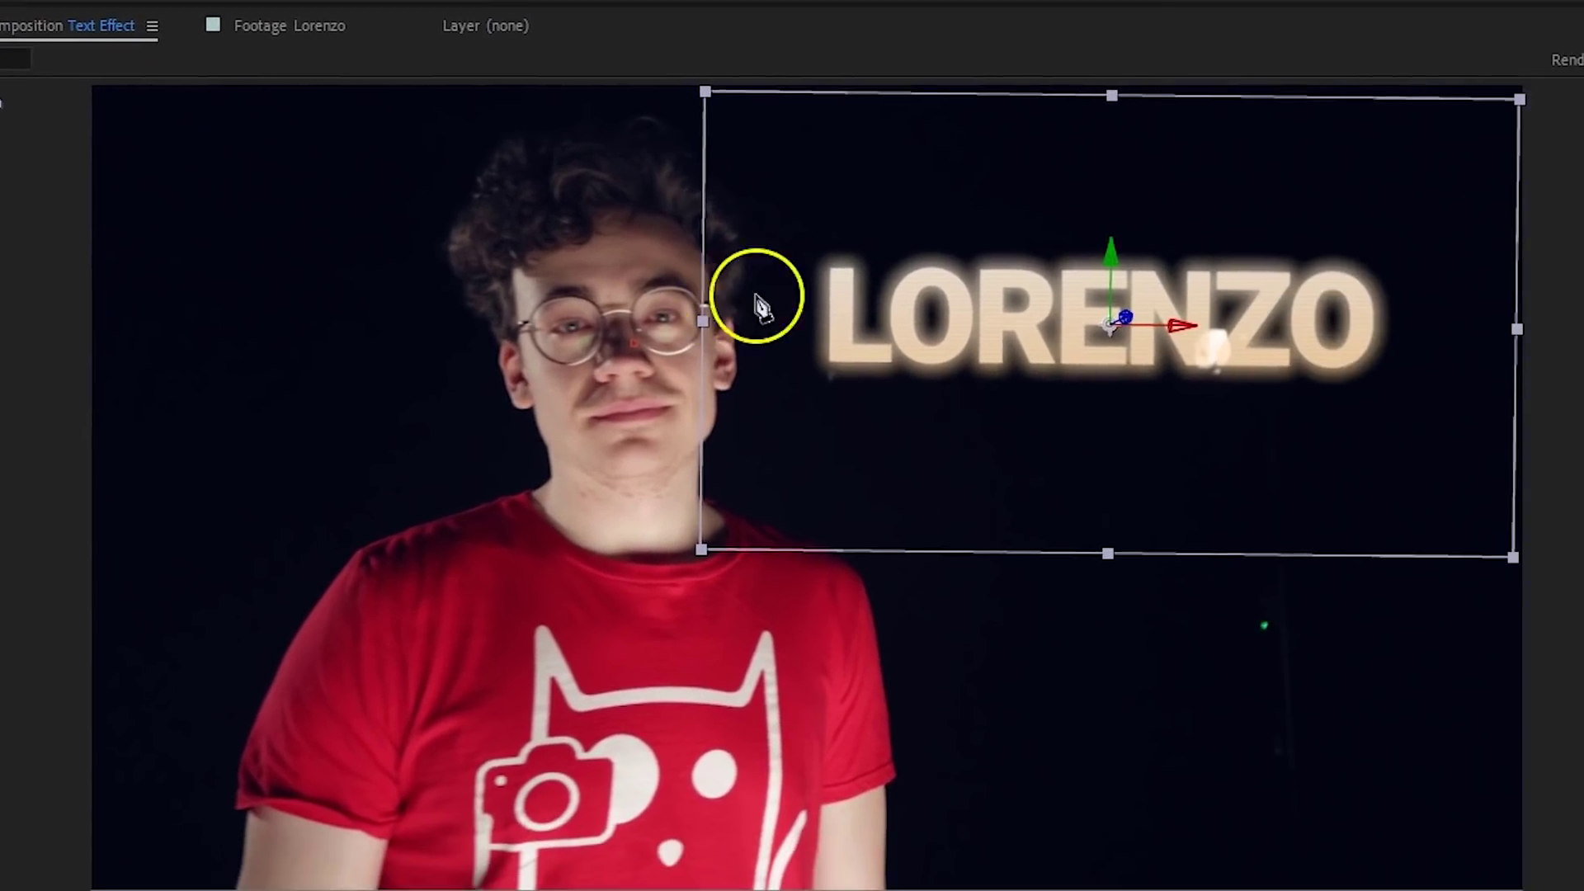
{"action": "left_click", "coordinate": [797, 295]}
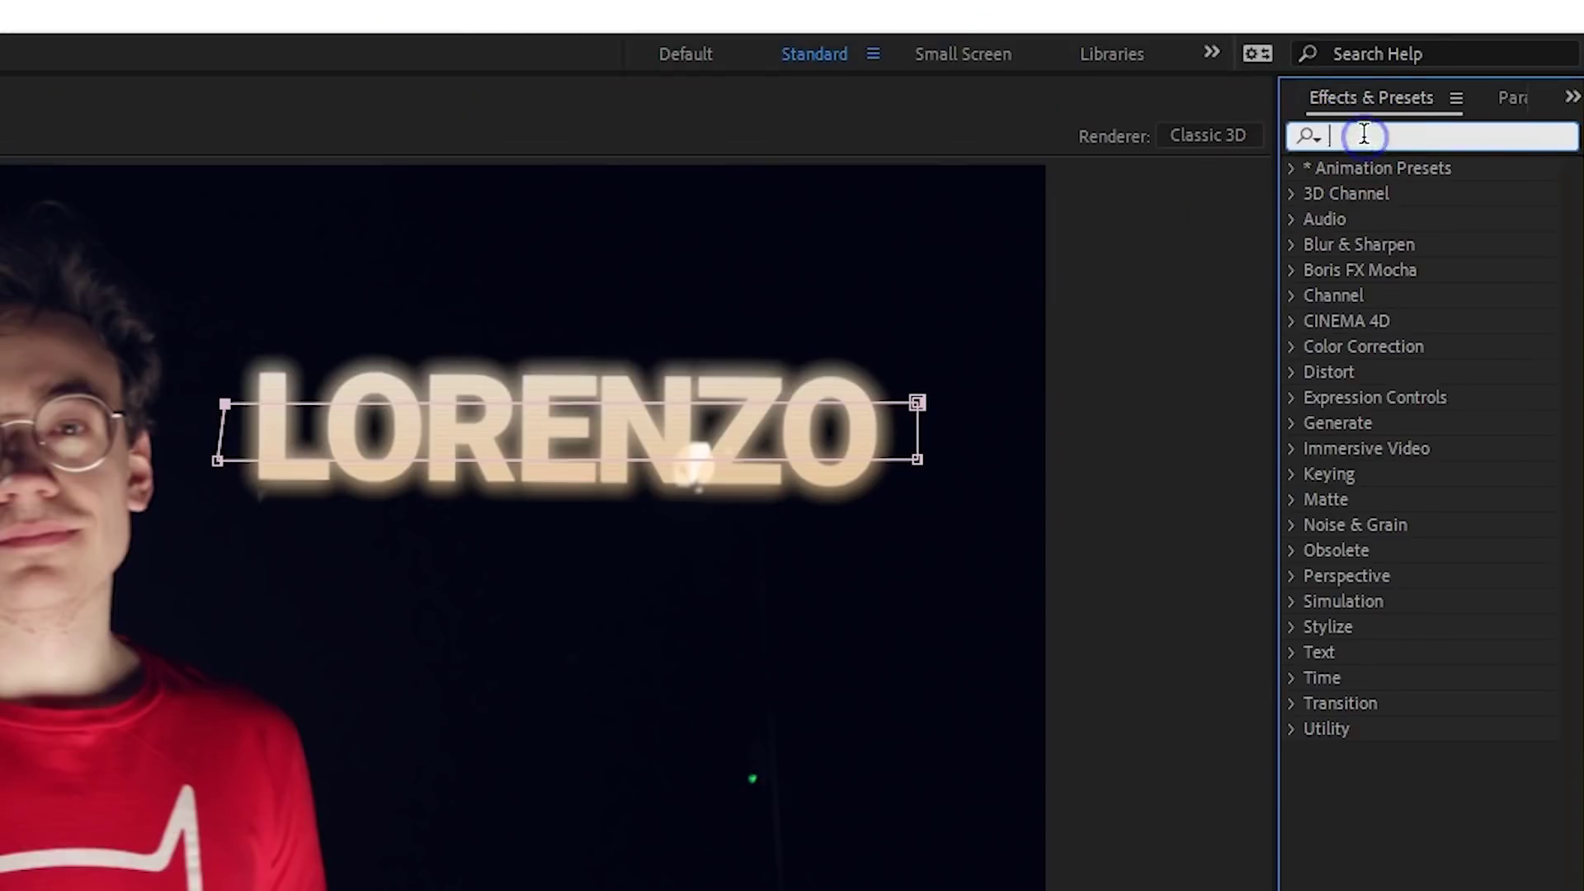
{"action": "type", "text": "turbu"}
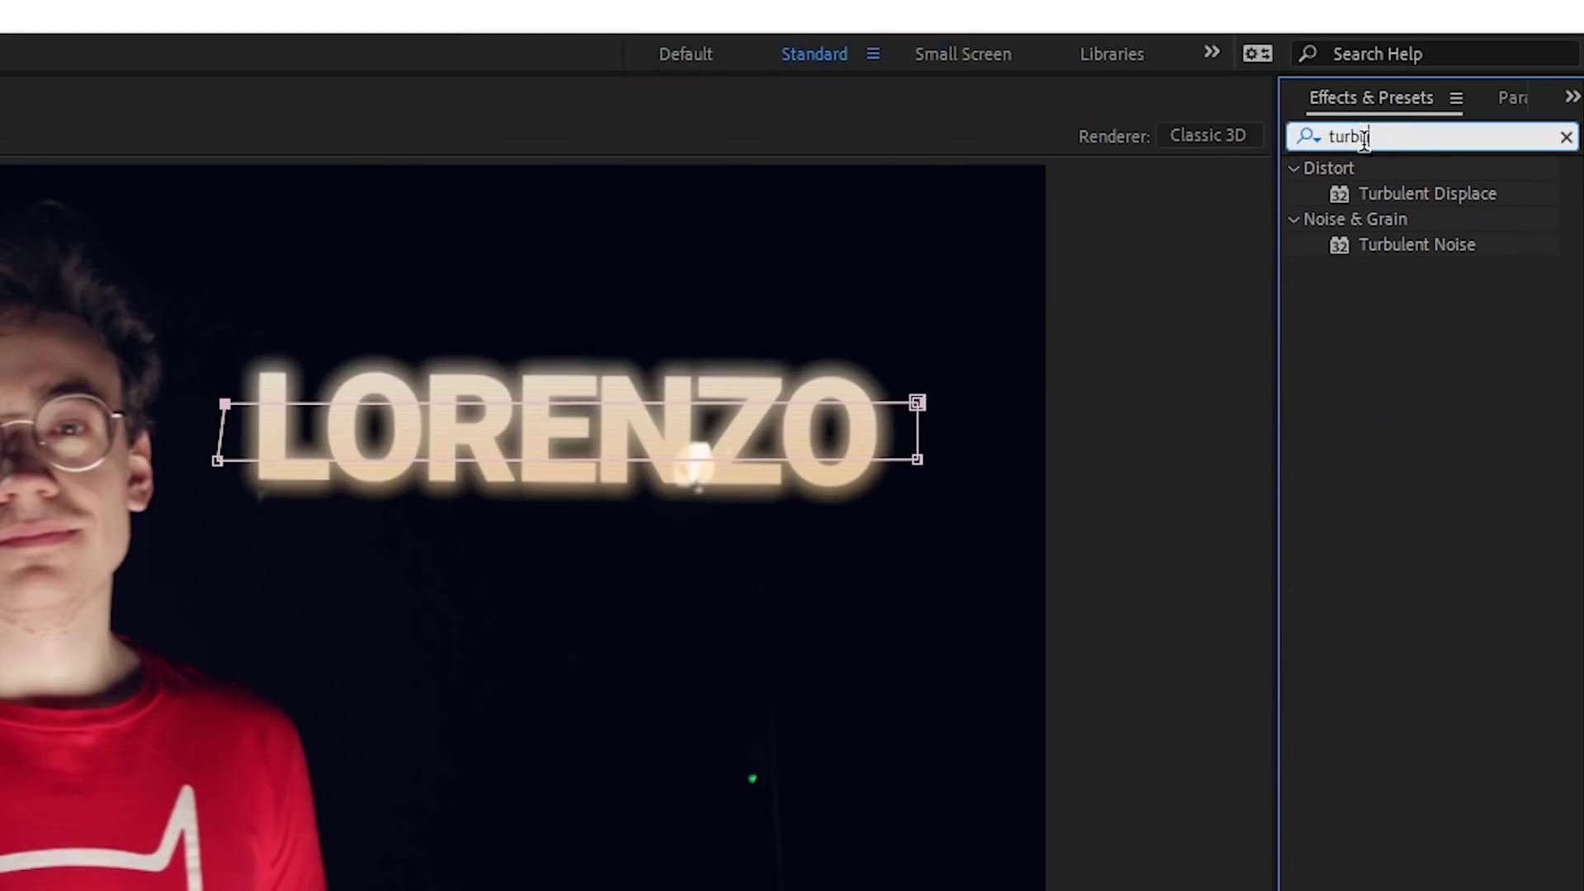
Step: Drag Turbulent Displace onto the adjustment layer and set Displacement to Horizontal Displacement
{"action": "mouse_move", "coordinate": [1399, 193]}
{"action": "left_mouse_down"}
{"action": "mouse_move", "coordinate": [1057, 701]}
{"action": "mouse_move", "coordinate": [1046, 748]}
{"action": "left_mouse_up"}
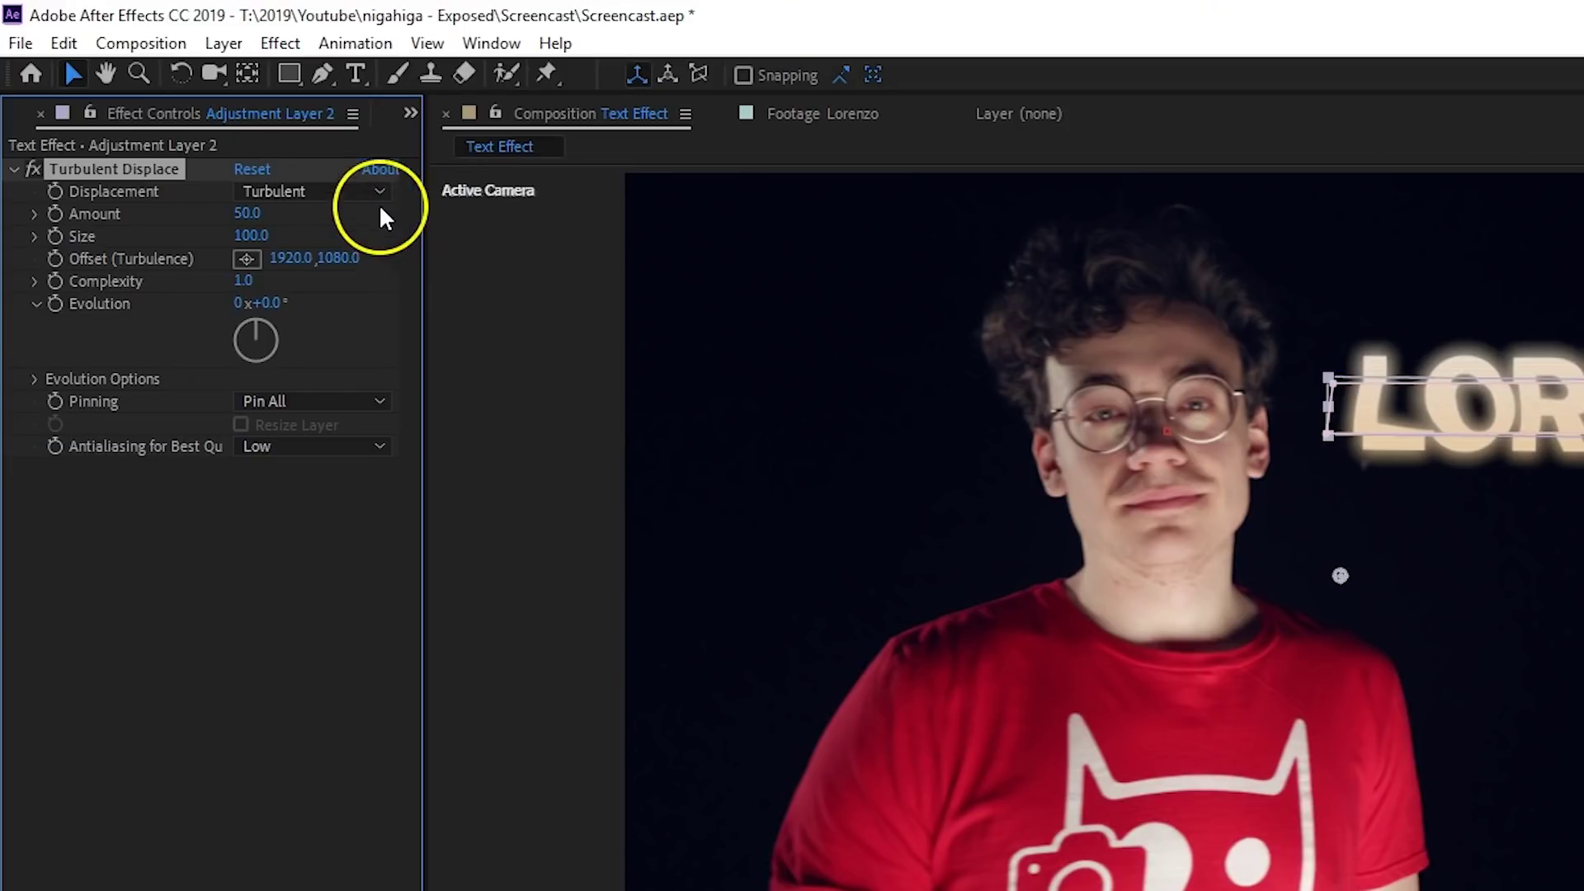
{"action": "left_click", "coordinate": [379, 196]}
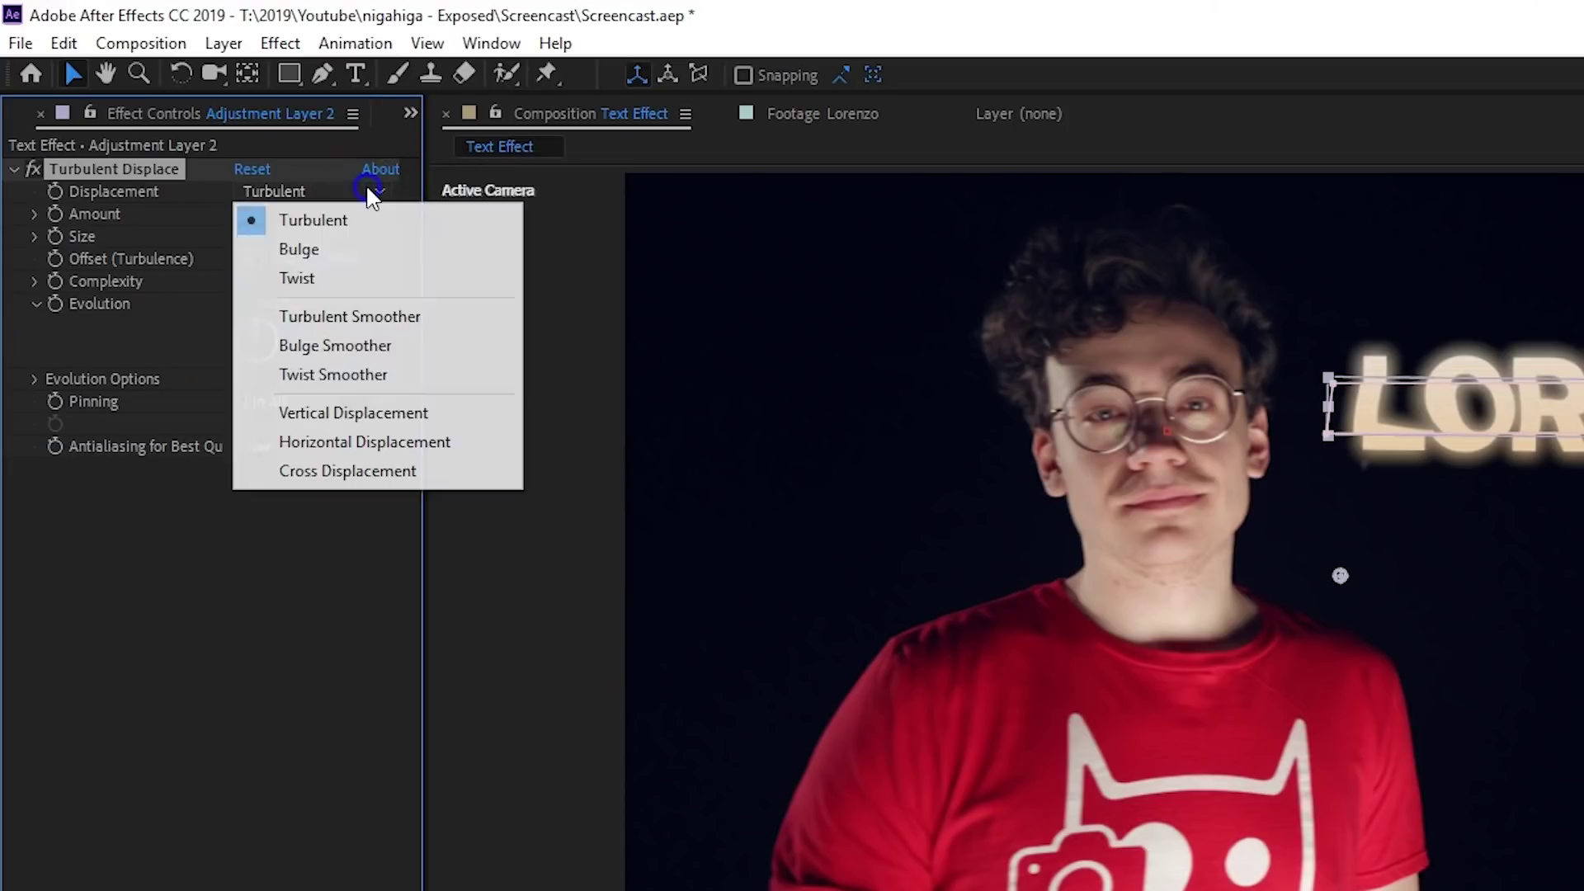
{"action": "left_click", "coordinate": [357, 442]}
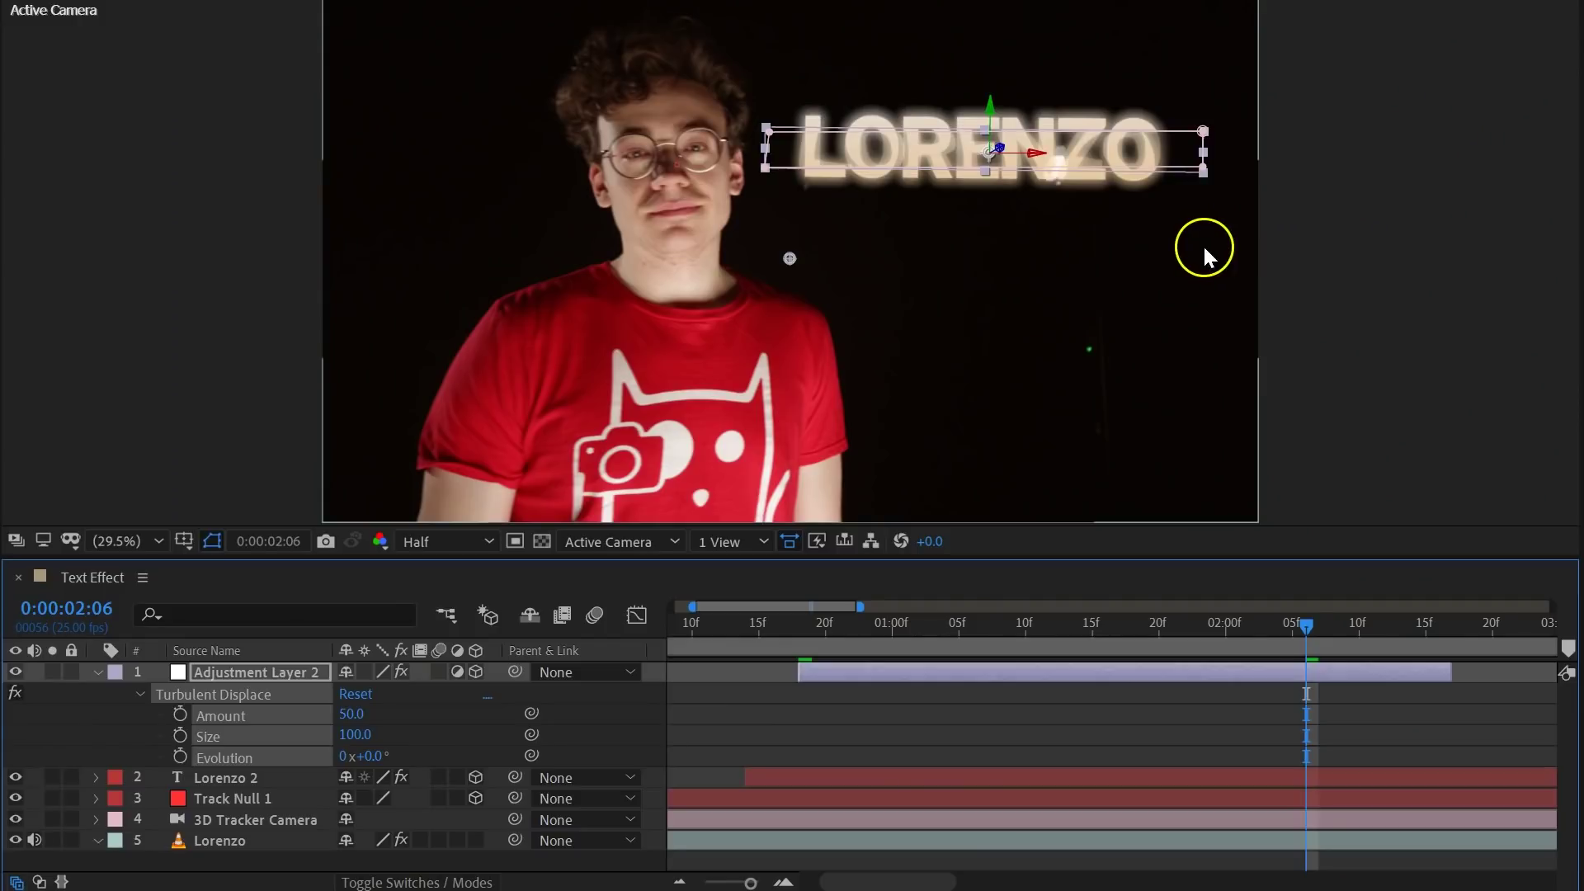
Step: At 00:18, keyframe Turbulent Displace Amount at 0, along with Size and Evolution
{"action": "left_click_drag", "start_coordinate": [1307, 622], "coordinate": [803, 624]}
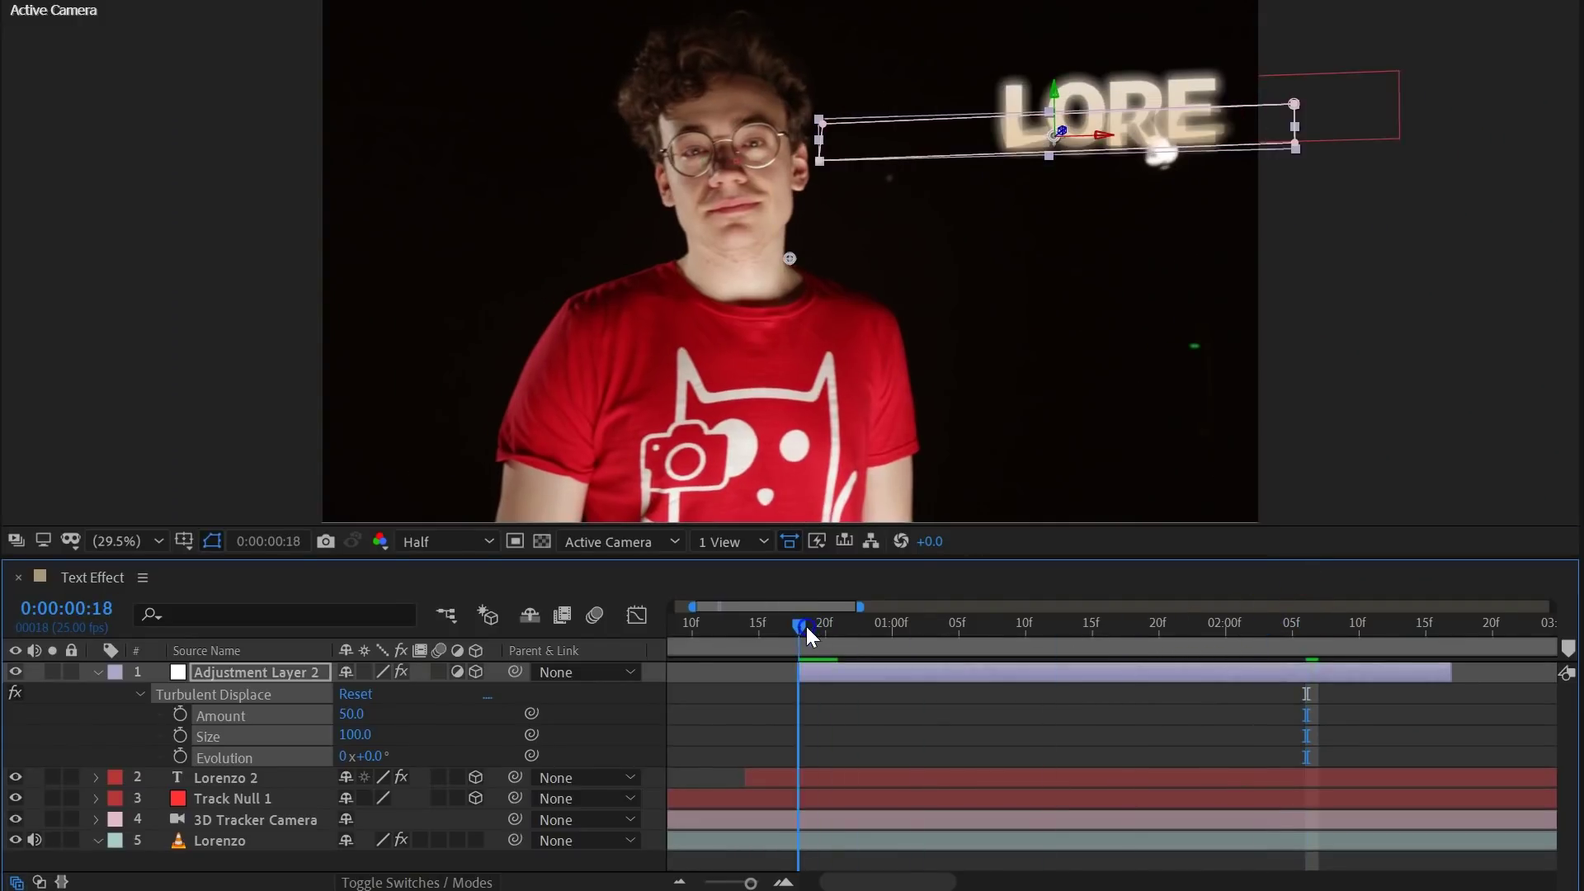
{"action": "type", "text": "0"}
{"action": "key", "text": "Tab"}
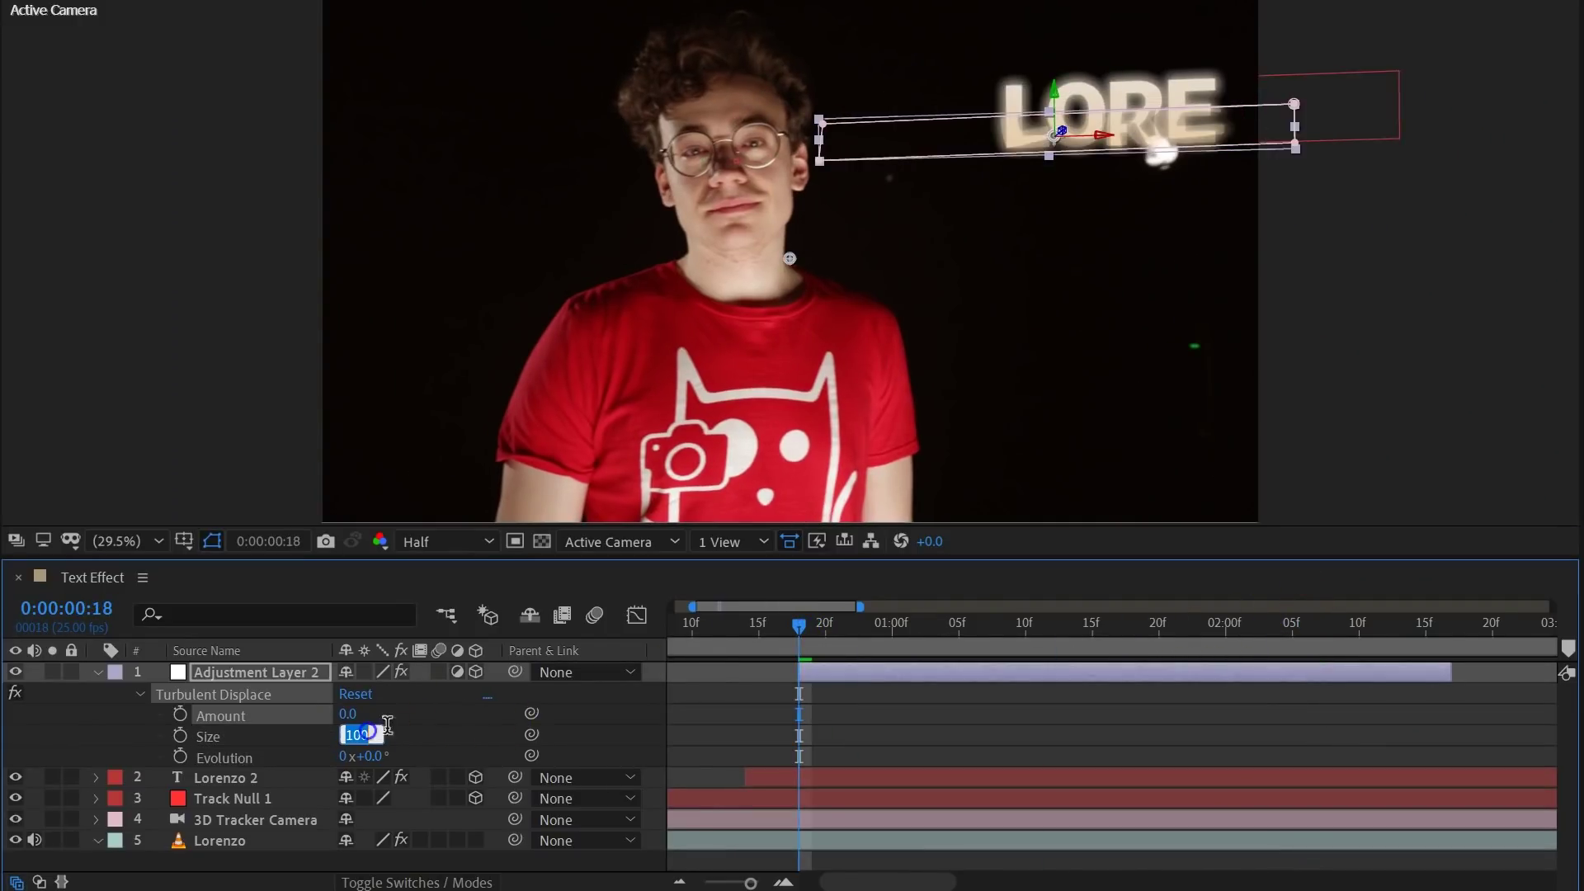
{"action": "type", "text": "2"}
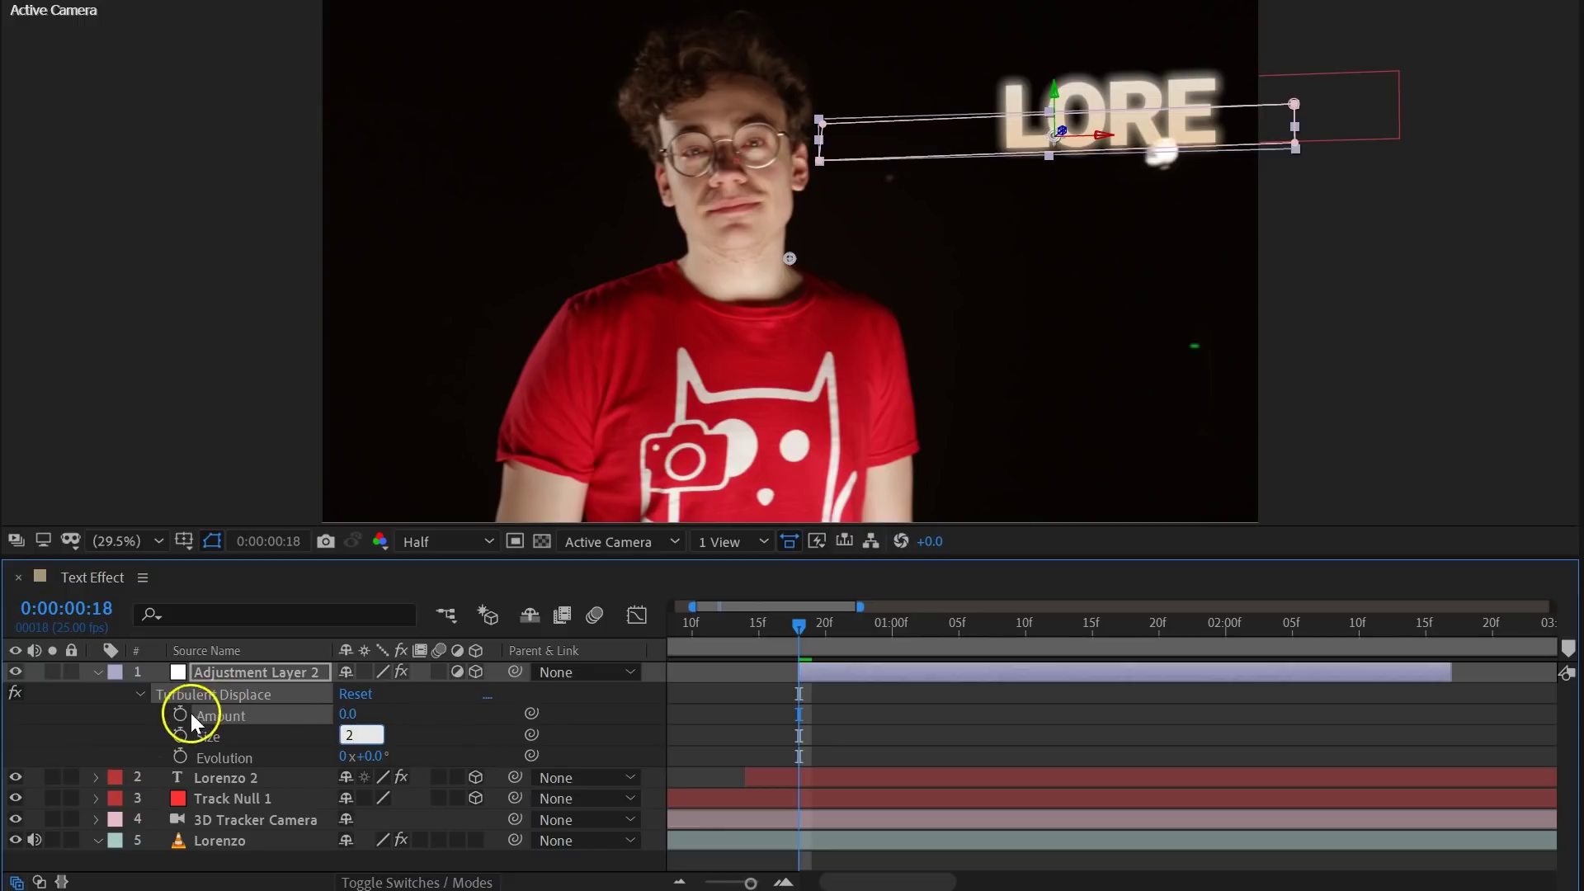
{"action": "left_click", "coordinate": [185, 717]}
{"action": "left_click", "coordinate": [185, 736]}
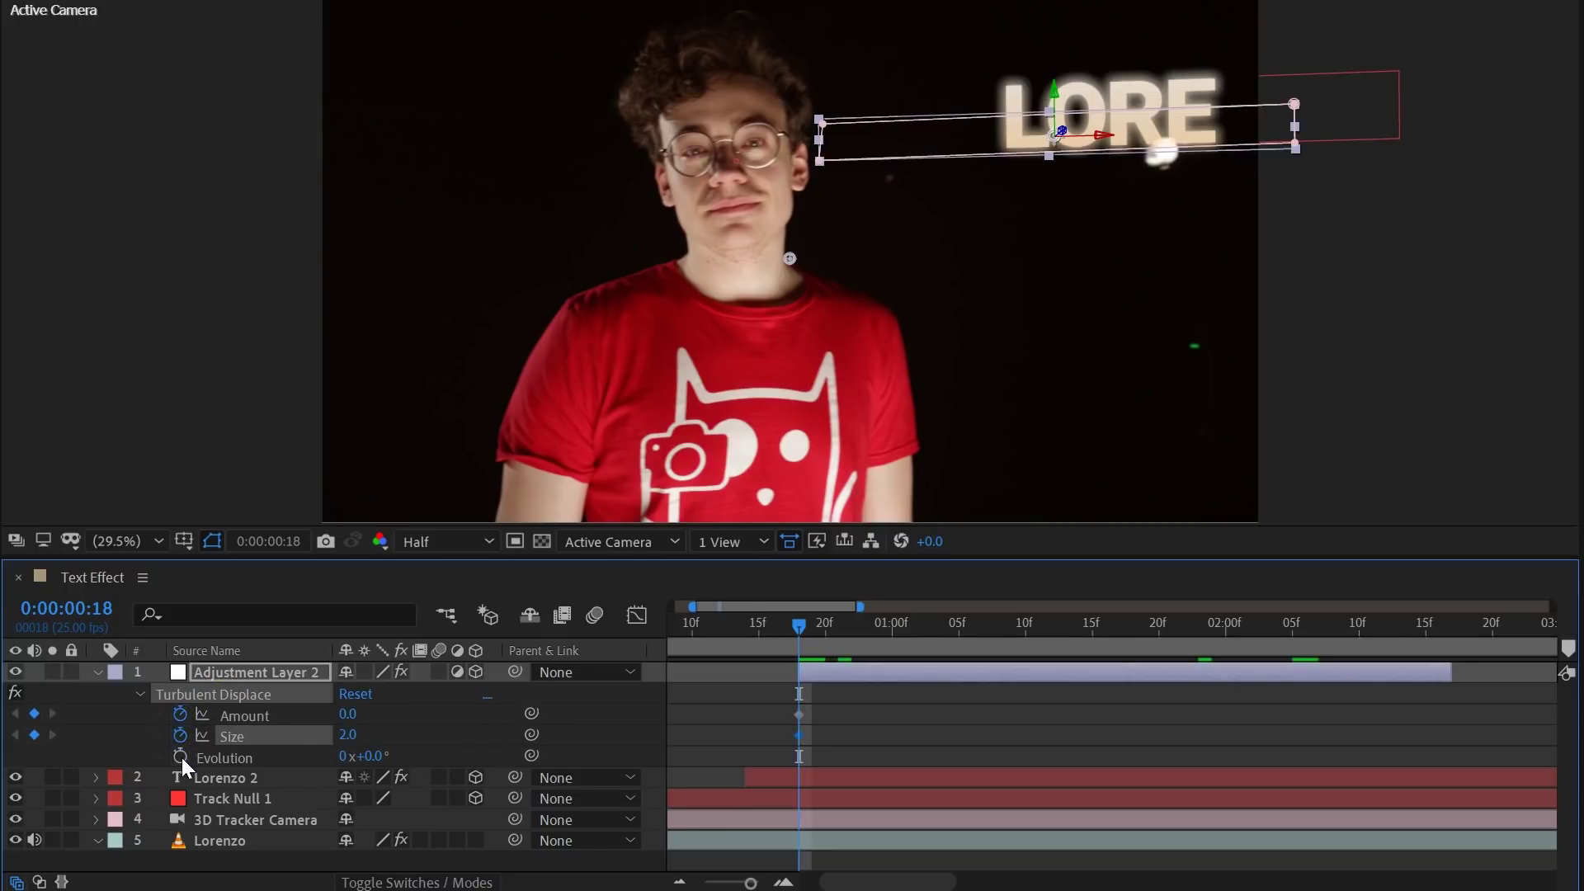
{"action": "left_click", "coordinate": [182, 758]}
Step: Set glitch keyframes for Amount and Evolution at 00:21 and 02:10
{"action": "left_click_drag", "start_coordinate": [817, 626], "coordinate": [842, 627]}
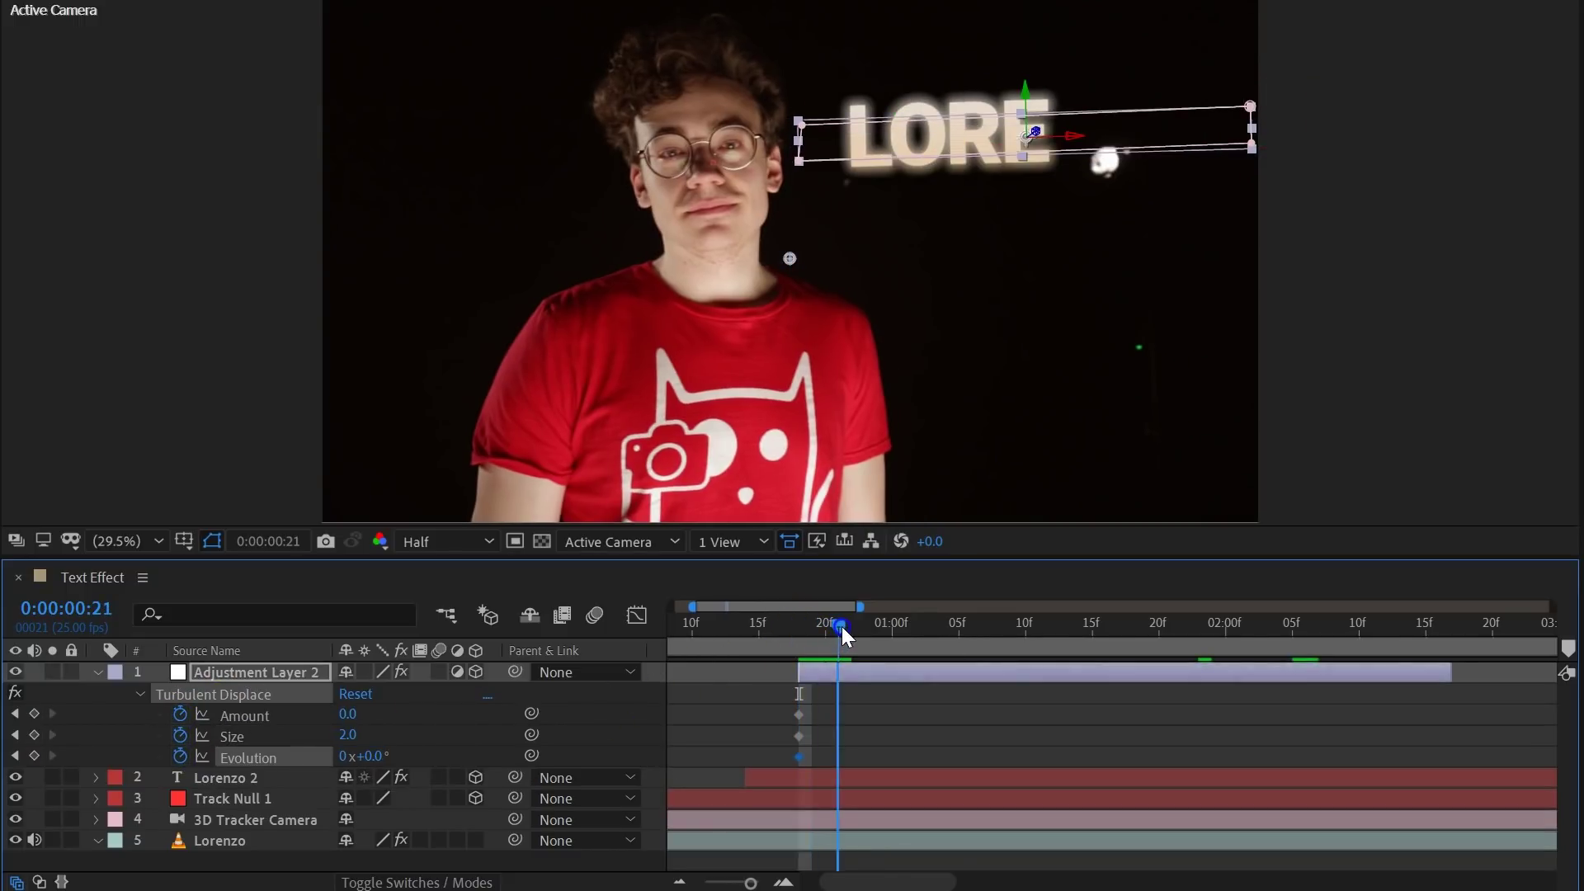
{"action": "left_click", "coordinate": [431, 715]}
{"action": "type", "text": "400"}
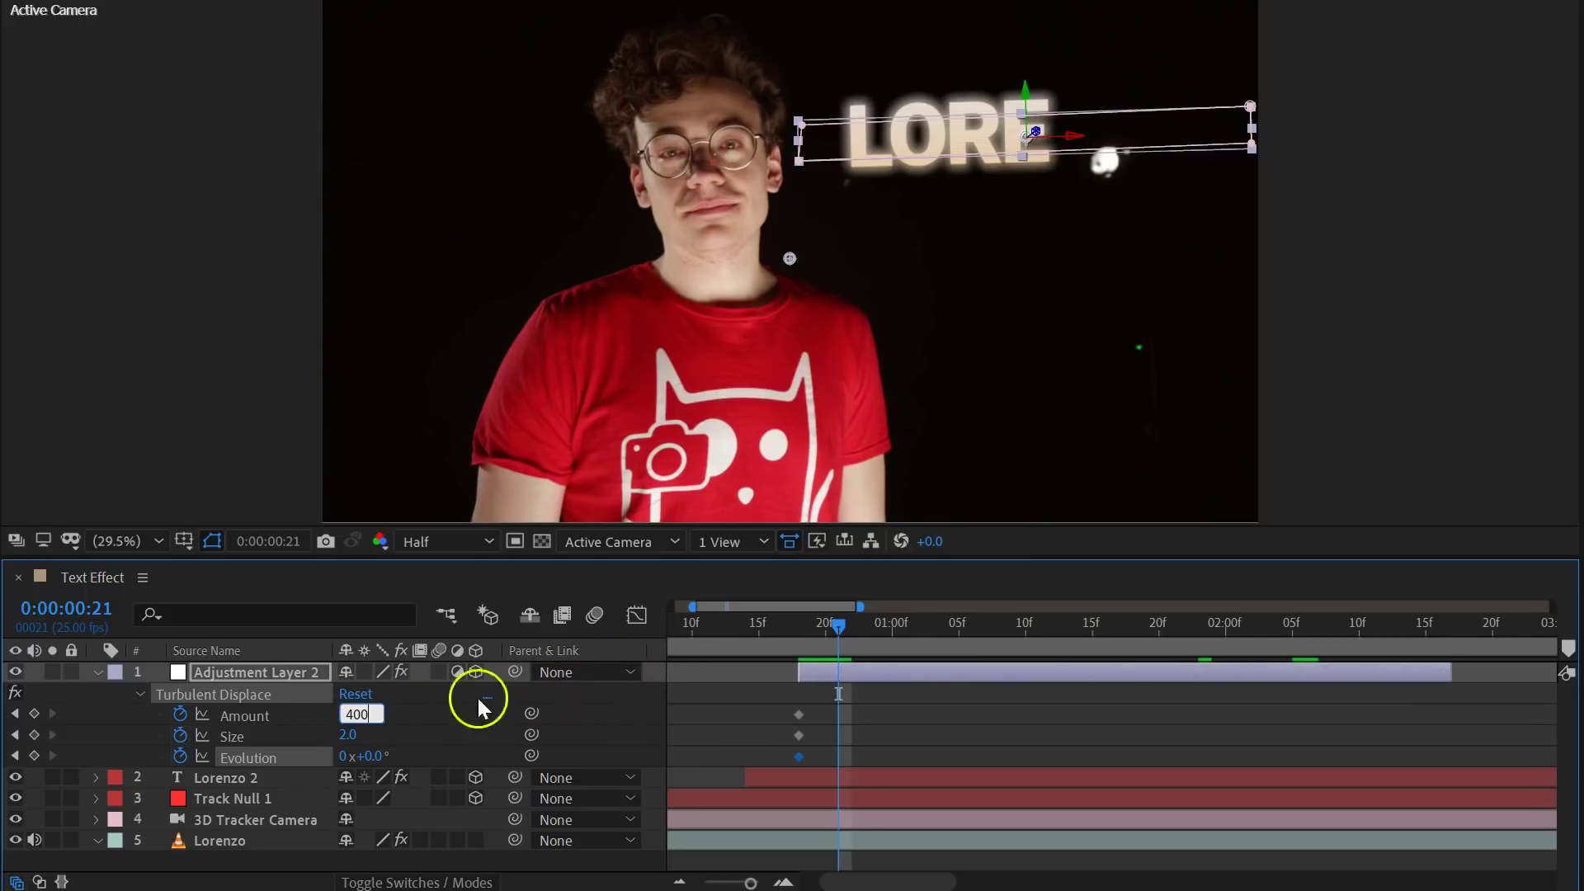
{"action": "type", "text": "3"}
{"action": "left_click_drag", "start_coordinate": [840, 624], "coordinate": [1358, 629]}
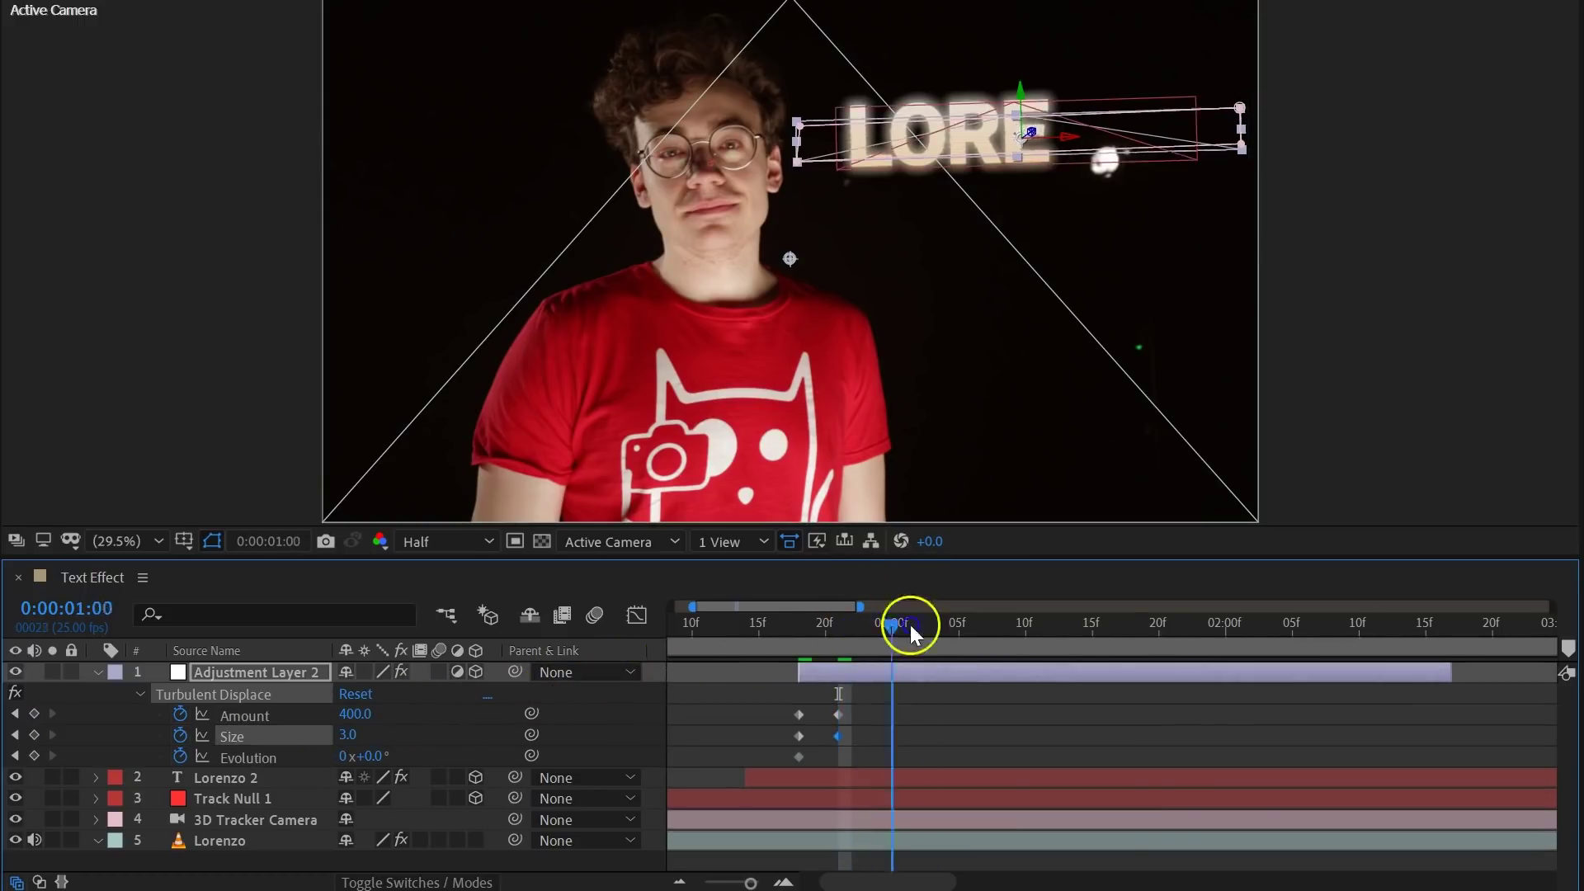
{"action": "left_click", "coordinate": [165, 680]}
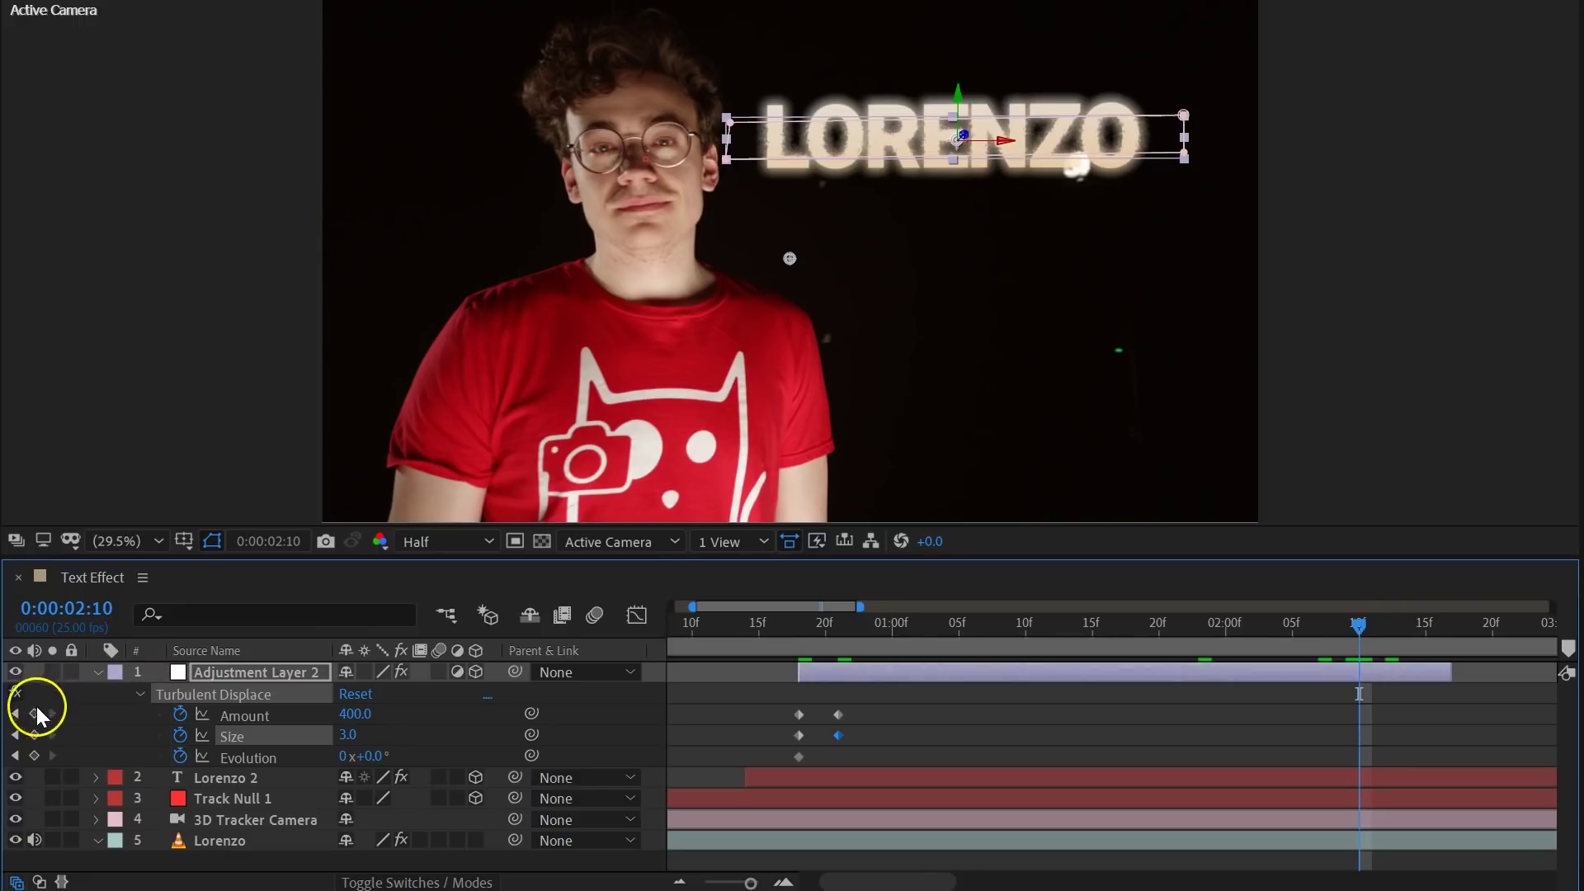
{"action": "left_click", "coordinate": [339, 756]}
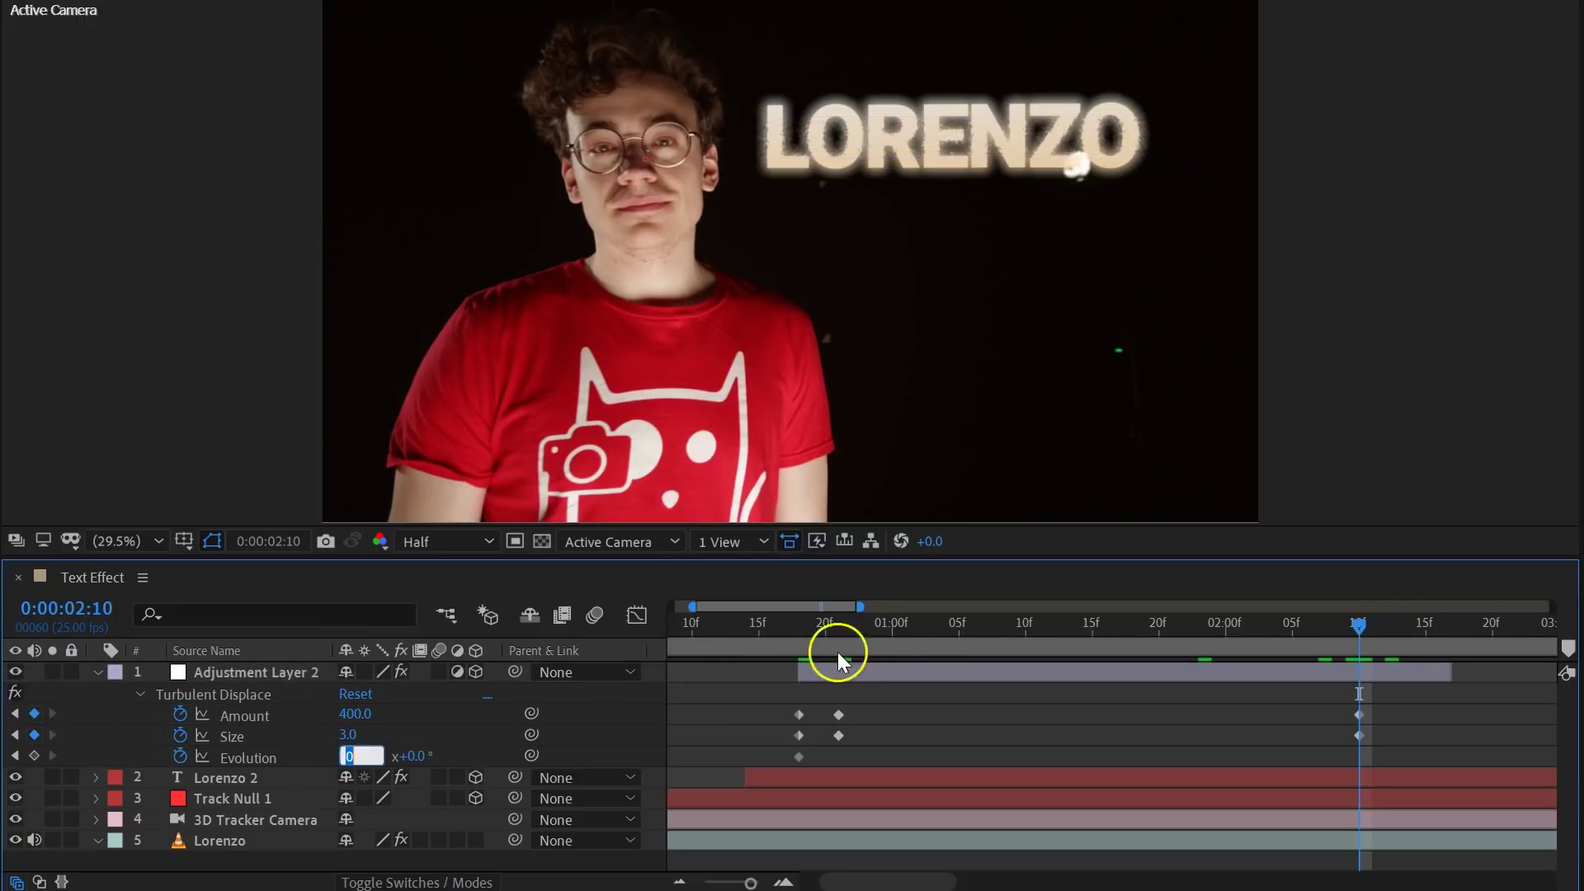
{"action": "type", "text": "4"}
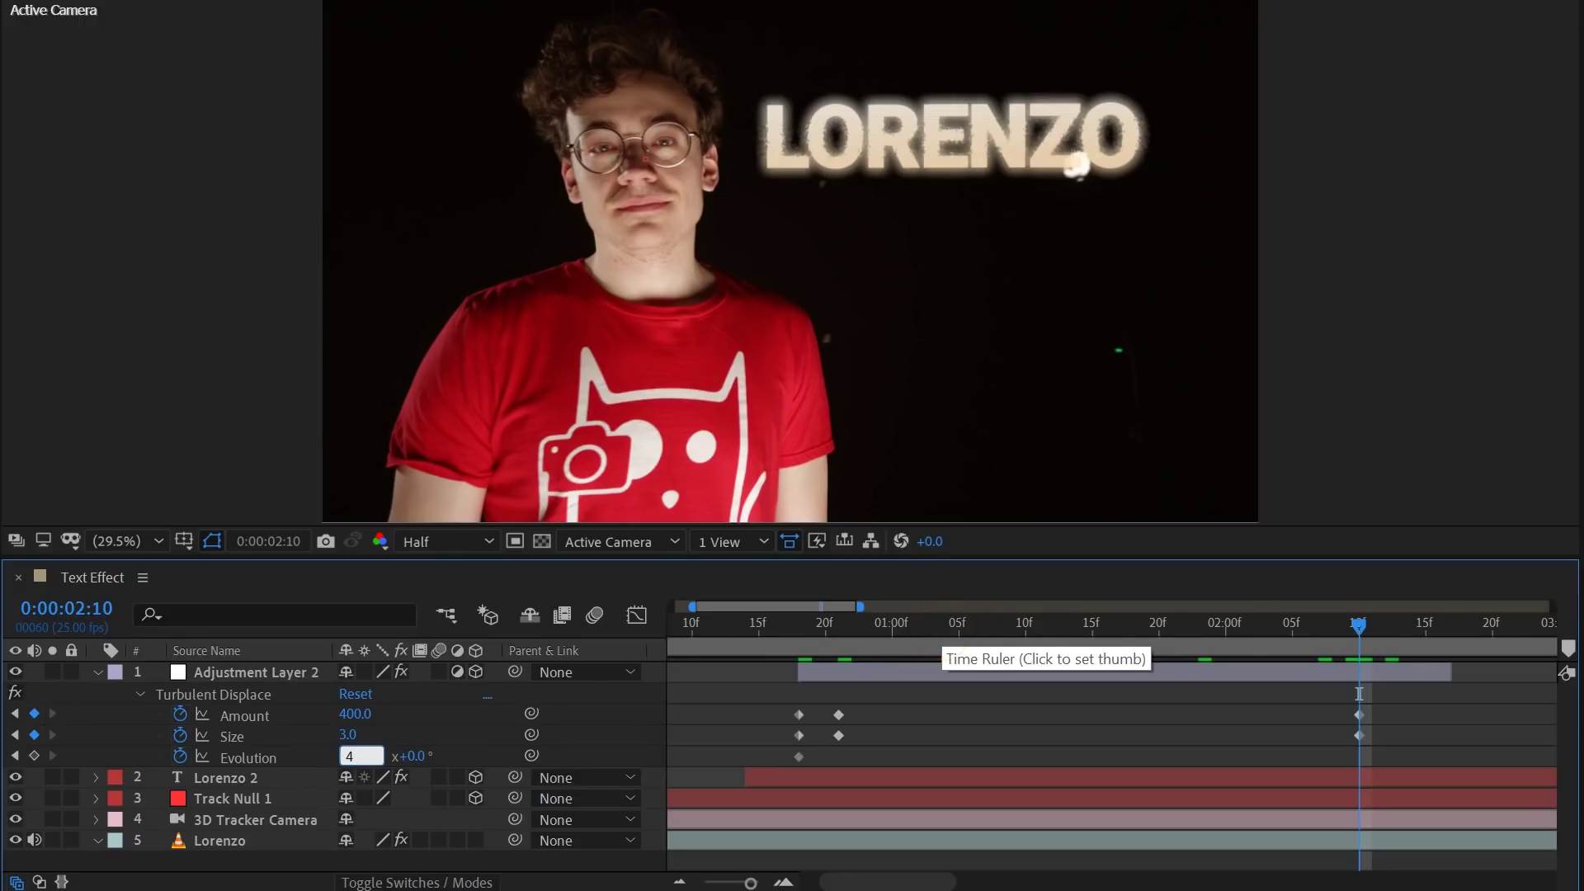
Step: At 02:17, return Amount and Evolution to zero with Size 2, then preview full screen
{"action": "left_click_drag", "start_coordinate": [1365, 628], "coordinate": [1452, 609]}
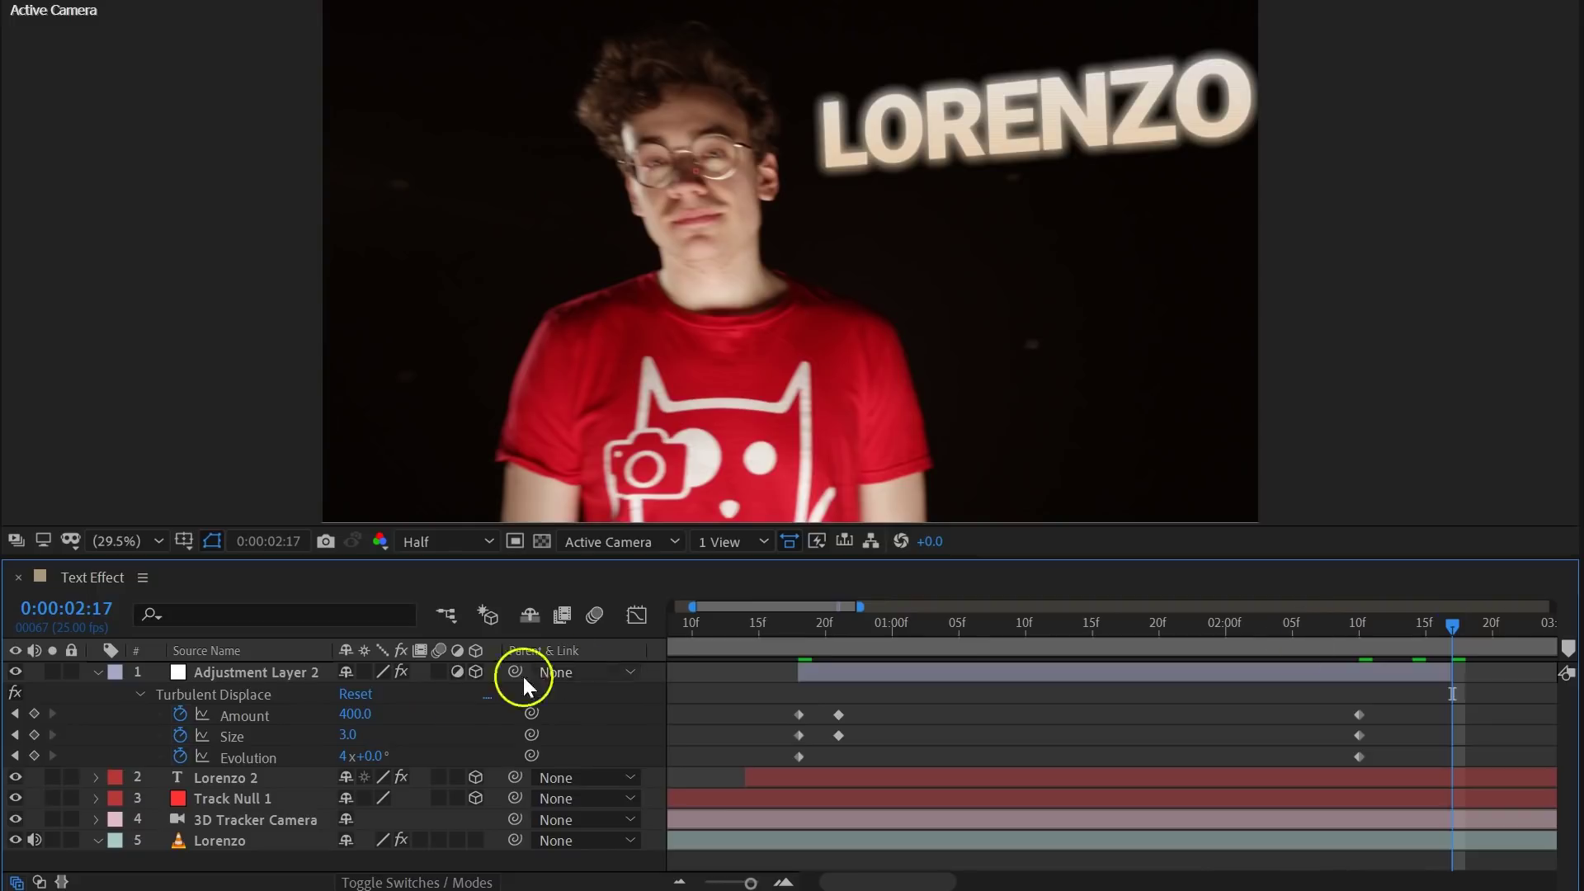
{"action": "left_click", "coordinate": [362, 714]}
{"action": "type", "text": "0"}
{"action": "key", "text": "Return"}
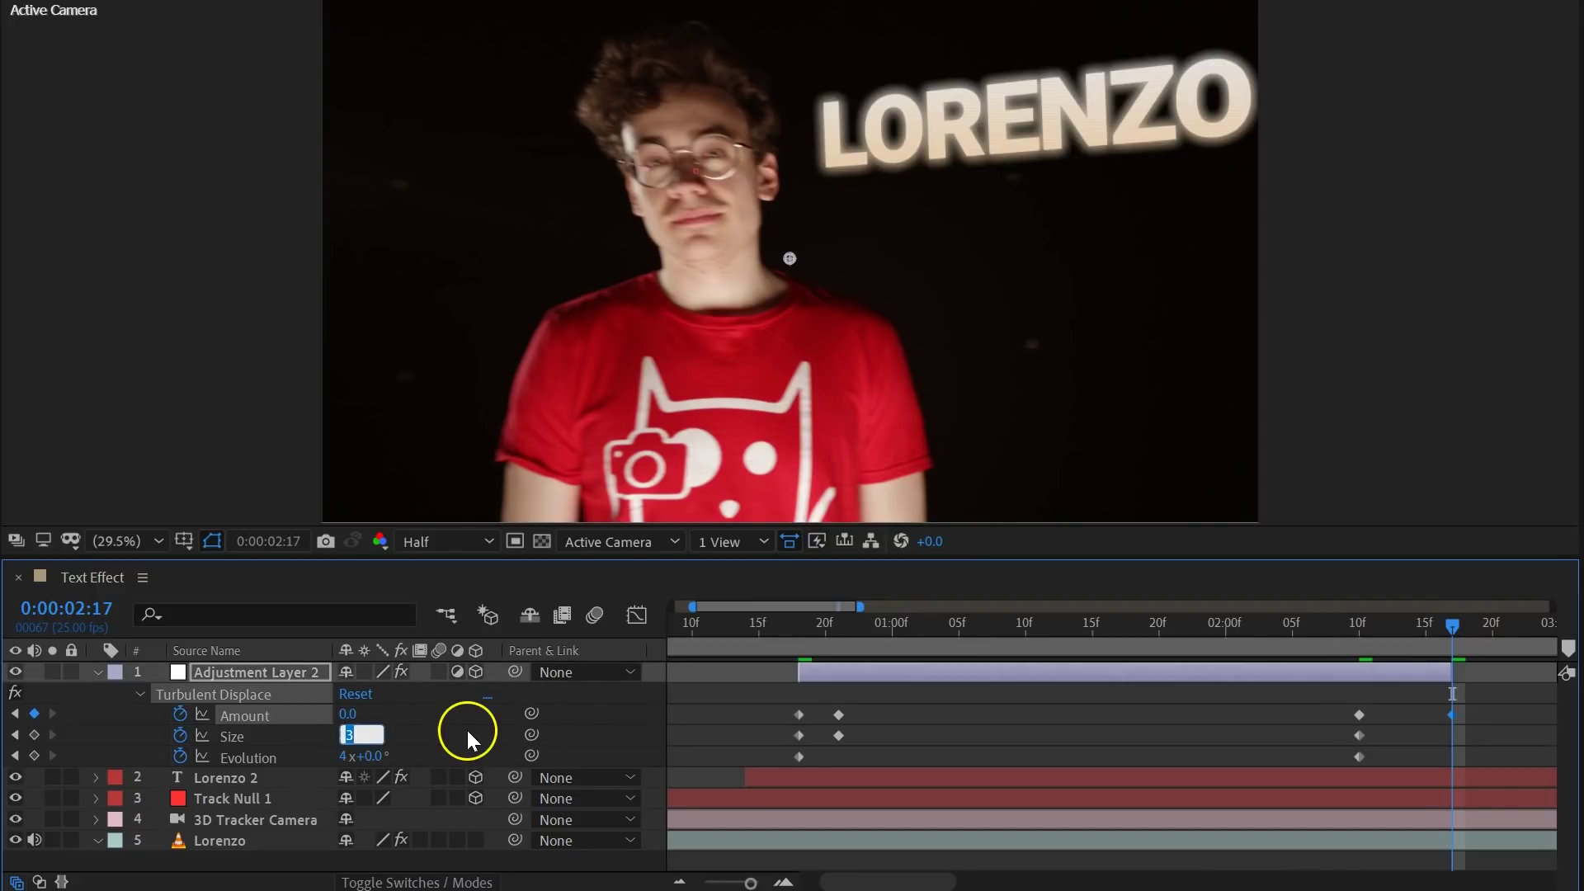
{"action": "type", "text": "2"}
{"action": "key", "text": "Tab"}
{"action": "type", "text": "0"}
{"action": "key", "text": "Return"}
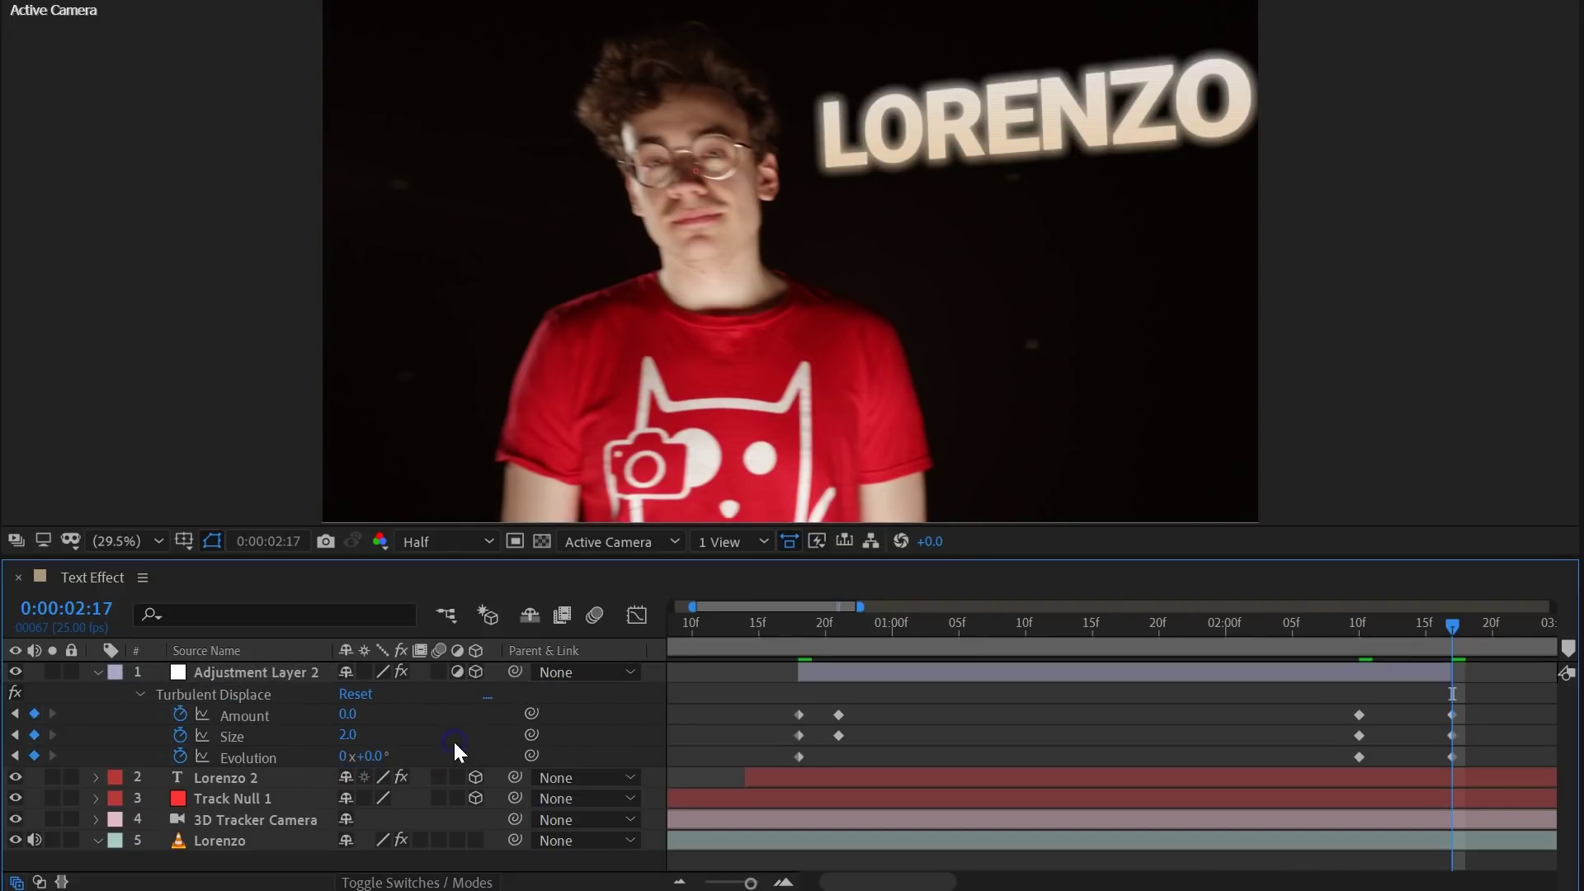
{"action": "key", "text": "grave"}
{"action": "key", "text": "space"}
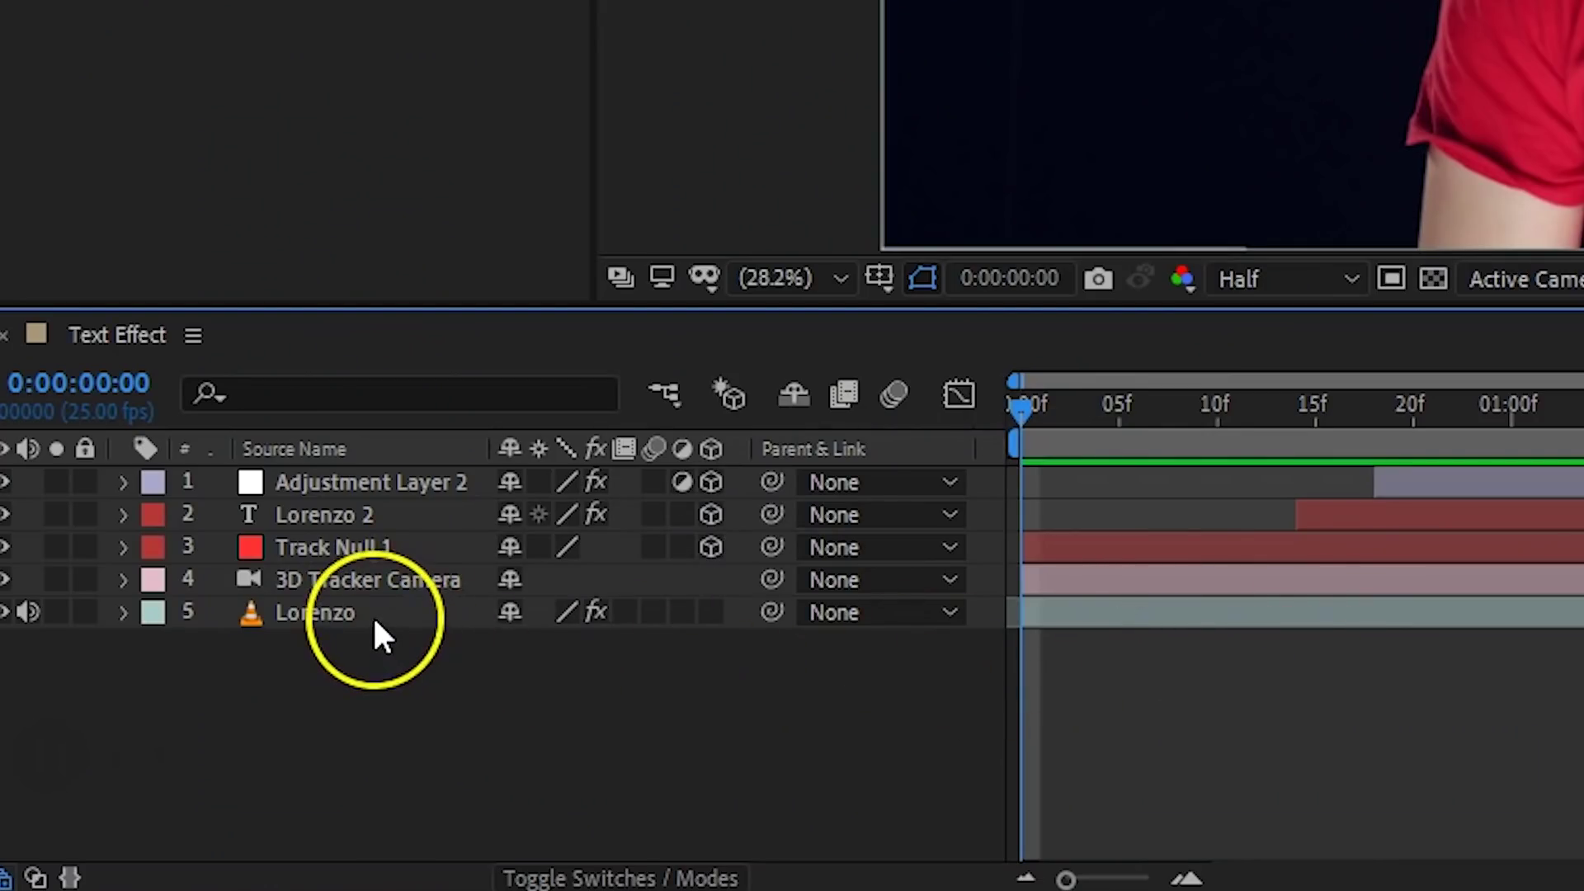
Step: Draw a mask around the talent on the Lorenzo footage layer
{"action": "left_click", "coordinate": [373, 616]}
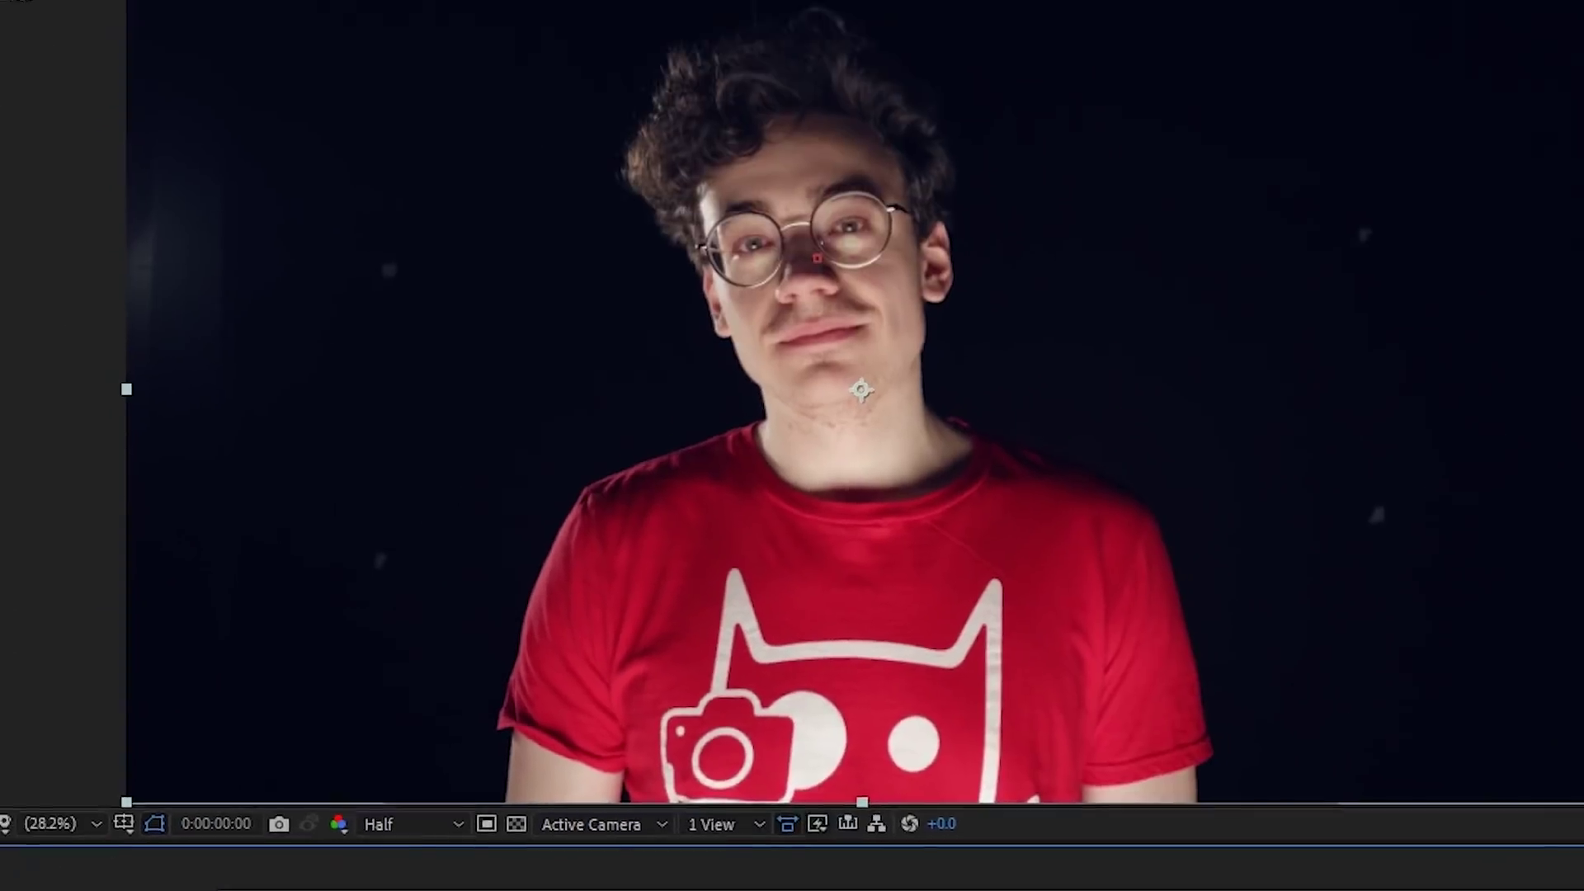
{"action": "left_click_drag", "start_coordinate": [511, 527], "coordinate": [541, 514]}
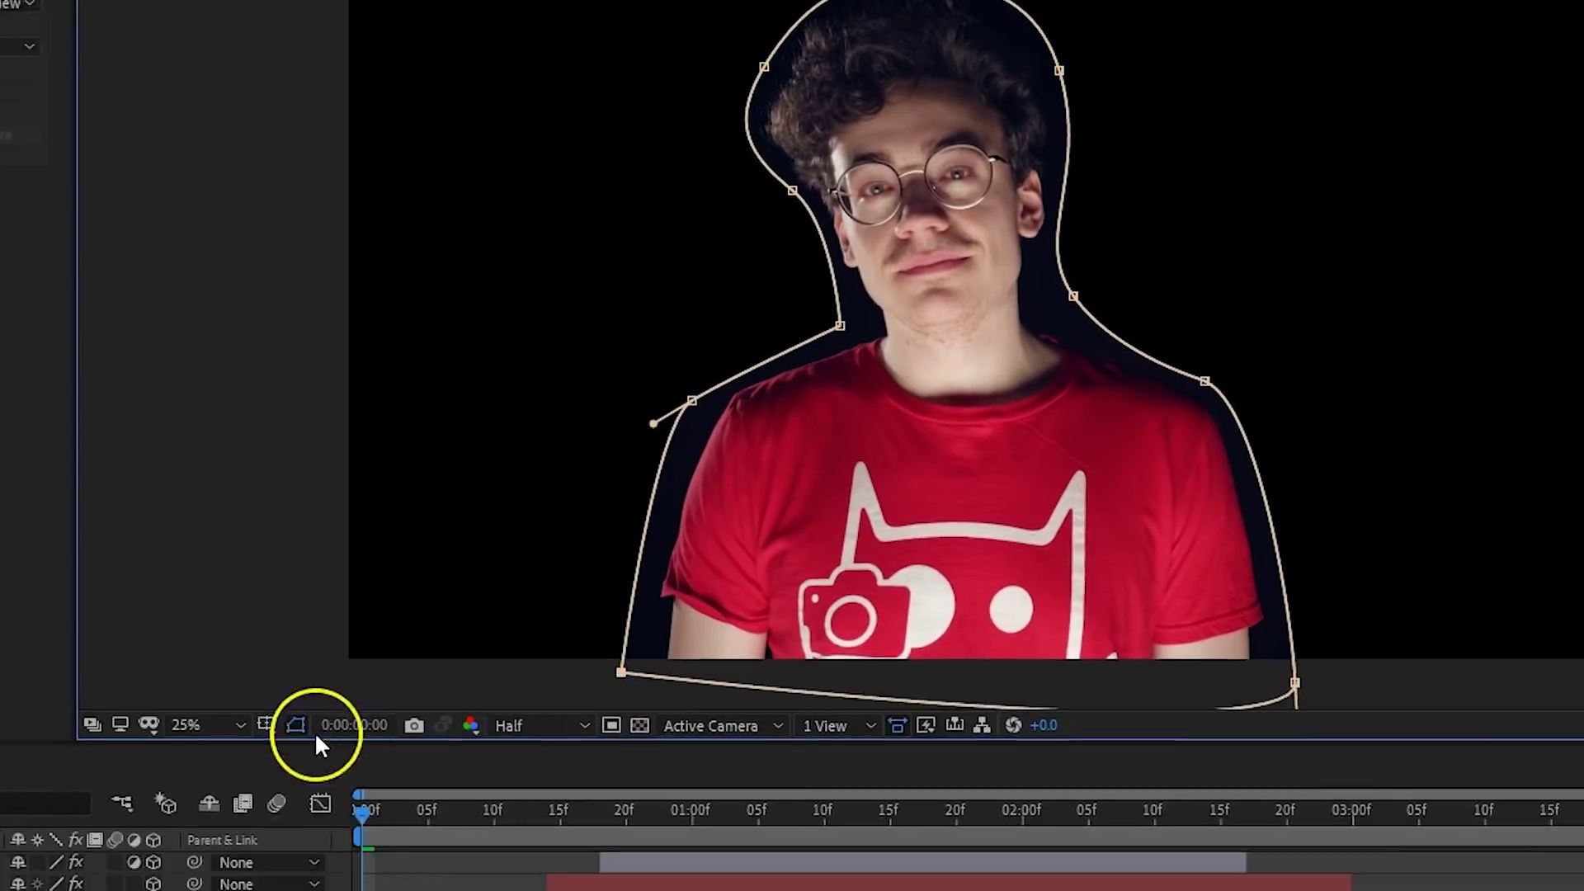
{"action": "key", "text": "Return"}
Step: Track Mask 1 forward through the shot using the Perspective method
{"action": "left_click", "coordinate": [90, 720]}
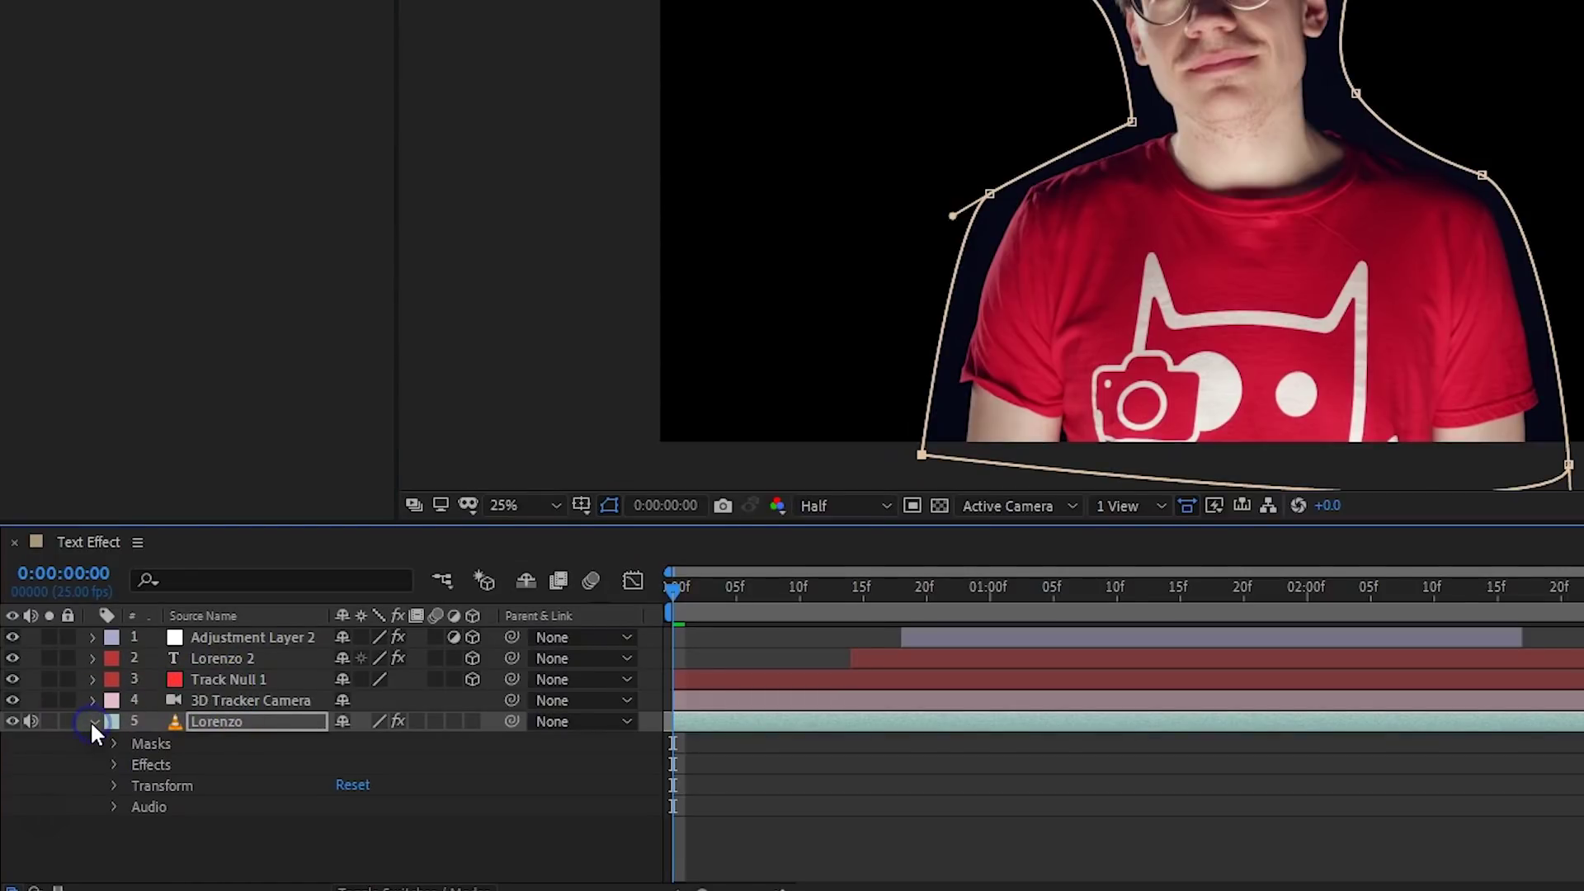
{"action": "left_click", "coordinate": [118, 745]}
{"action": "type", "text": "Track Mask"}
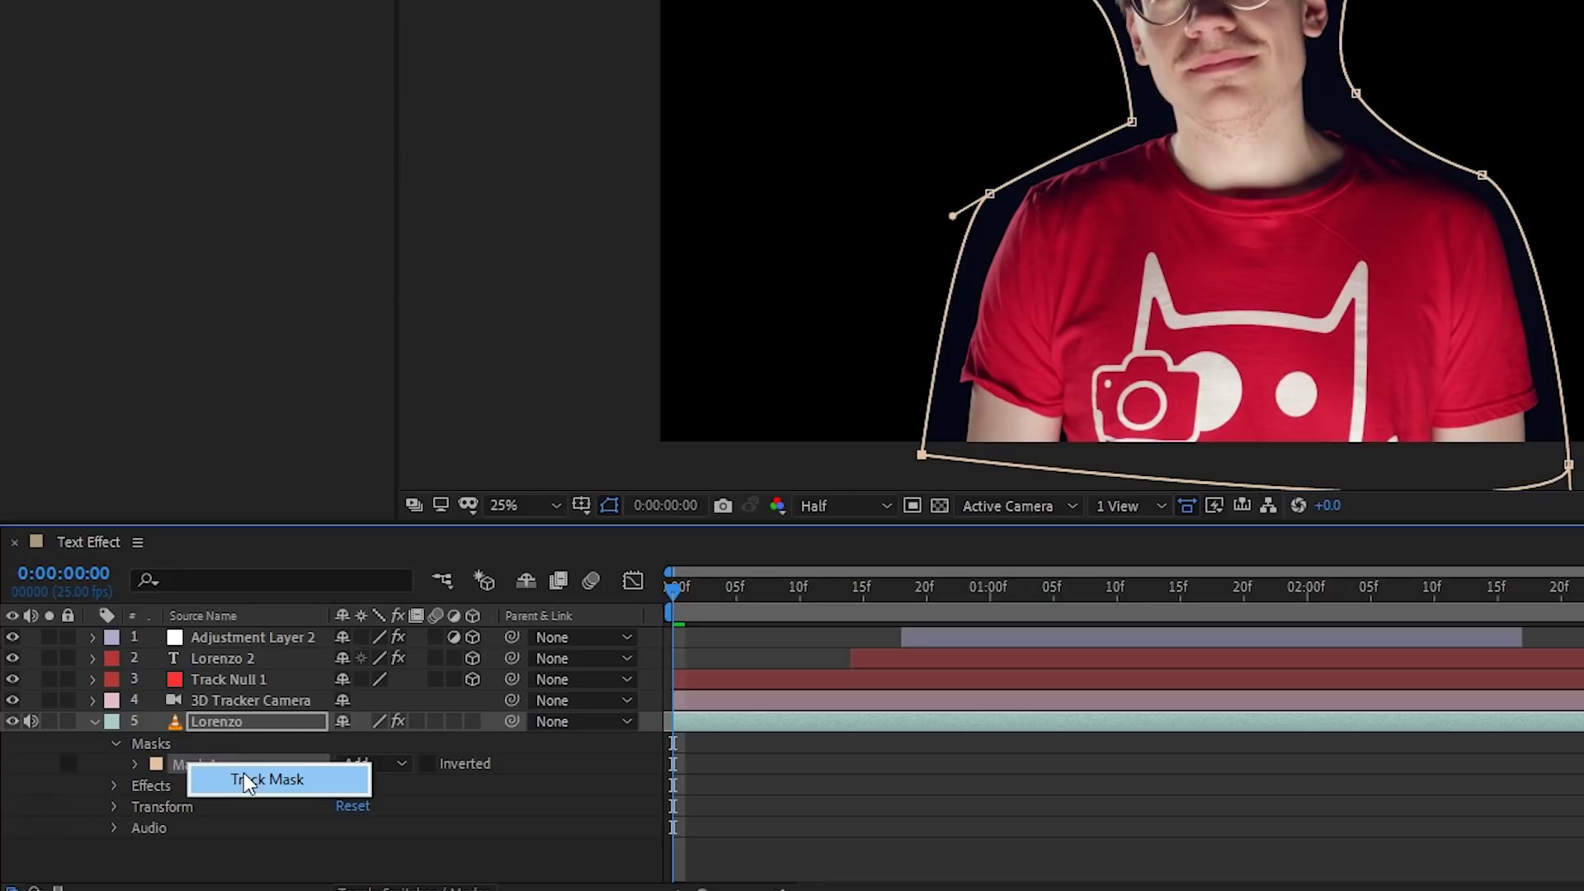
{"action": "left_click", "coordinate": [244, 773]}
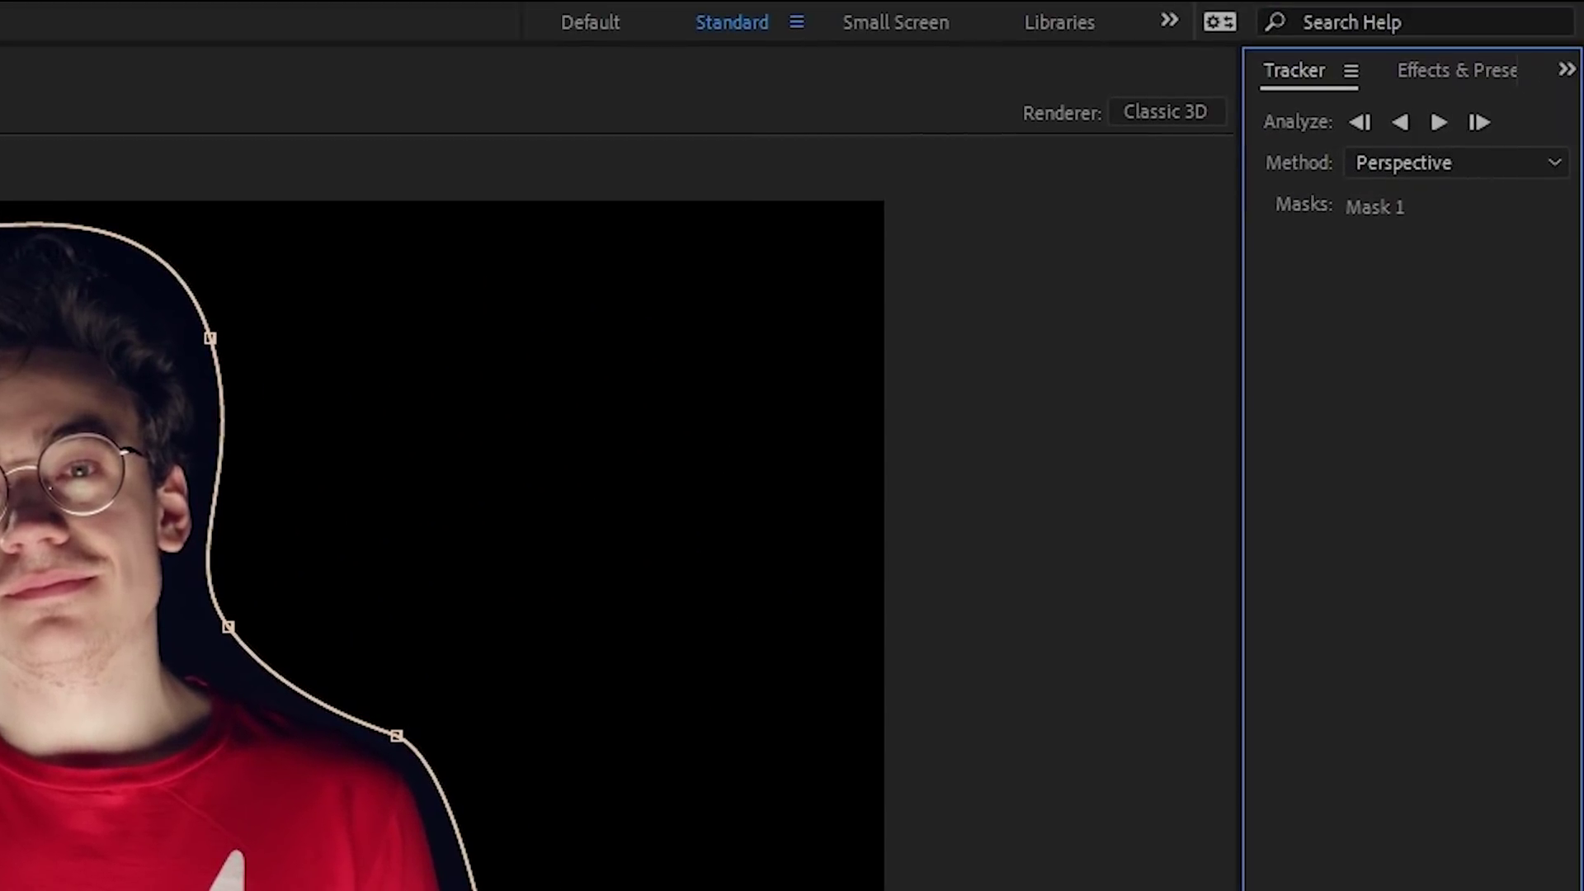
{"action": "left_click", "coordinate": [1435, 170]}
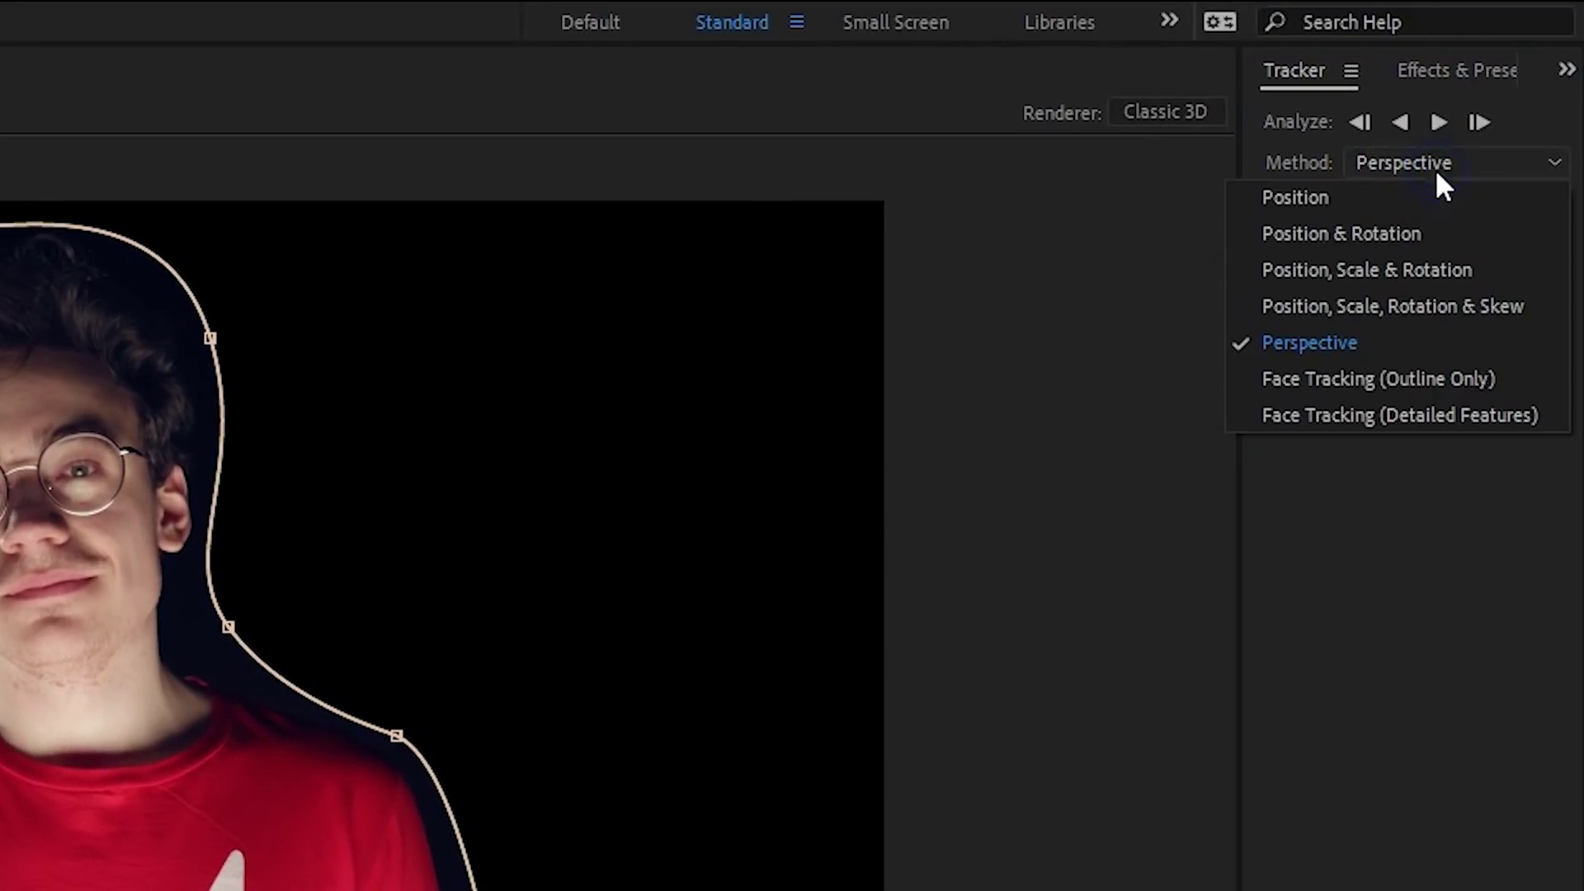
{"action": "key", "text": "Escape"}
{"action": "left_click", "coordinate": [1440, 130]}
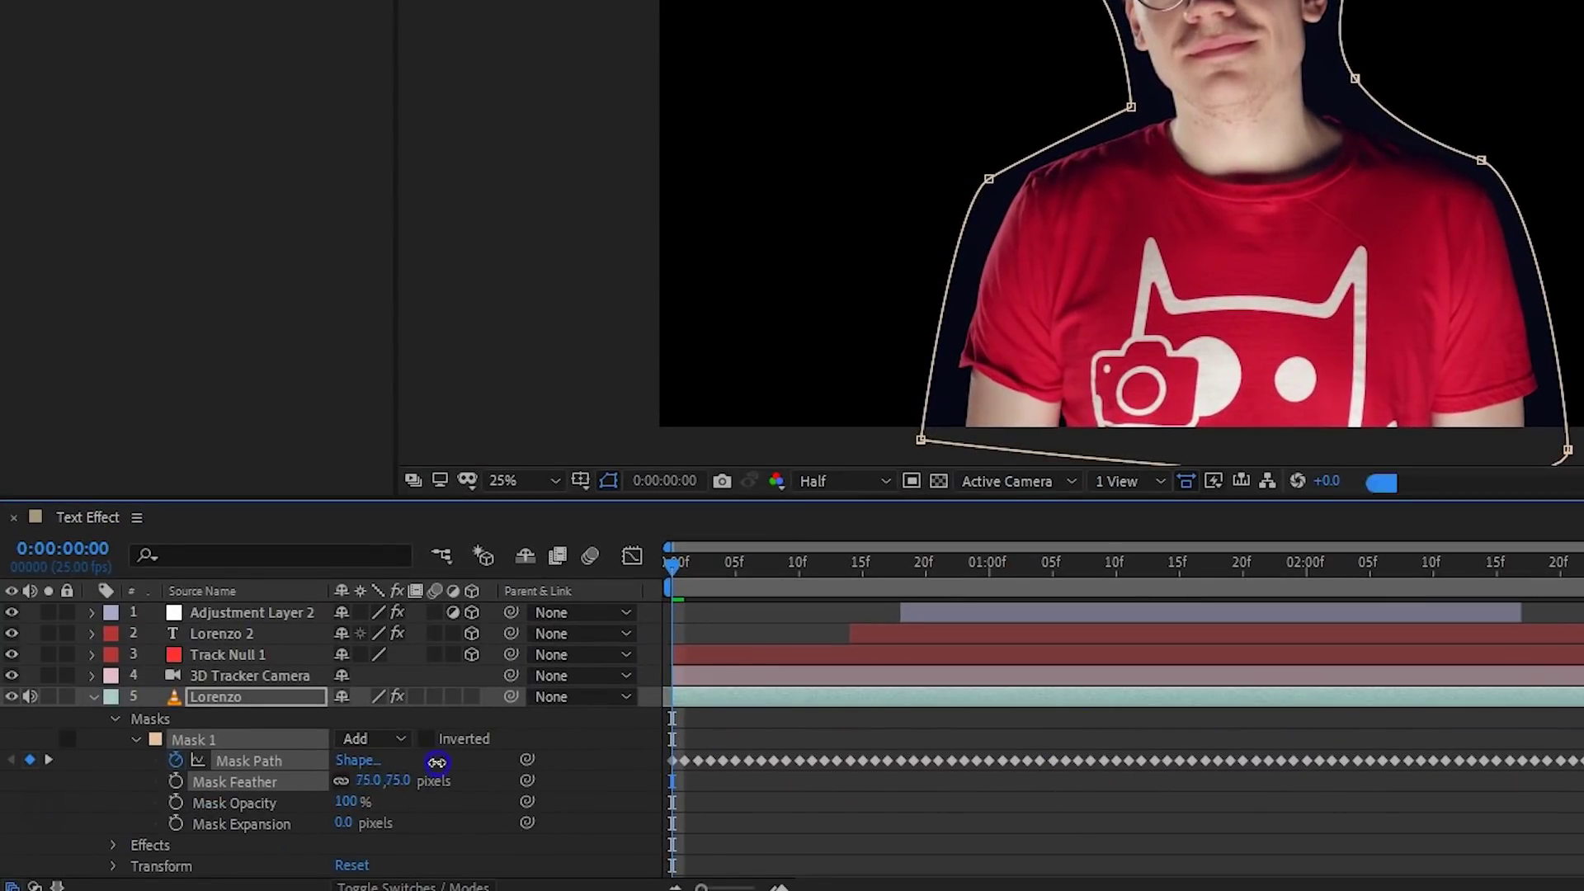
Step: Give Mask 1 heavy feather and about 161 pixels of expansion
{"action": "left_click_drag", "start_coordinate": [437, 762], "coordinate": [697, 730]}
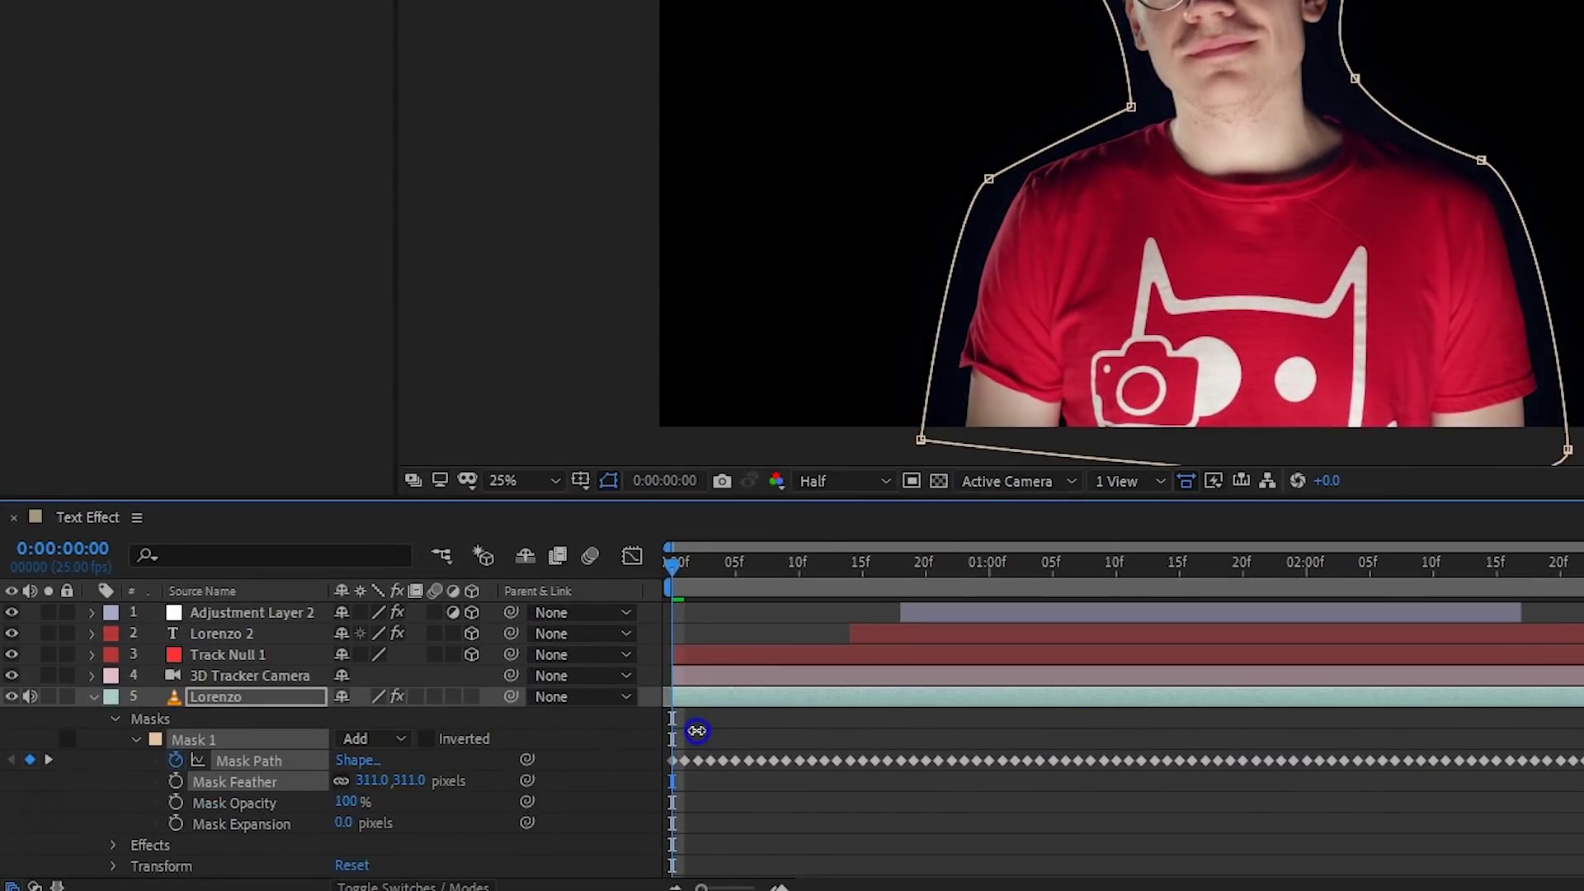
{"action": "left_click_drag", "start_coordinate": [492, 773], "coordinate": [573, 770]}
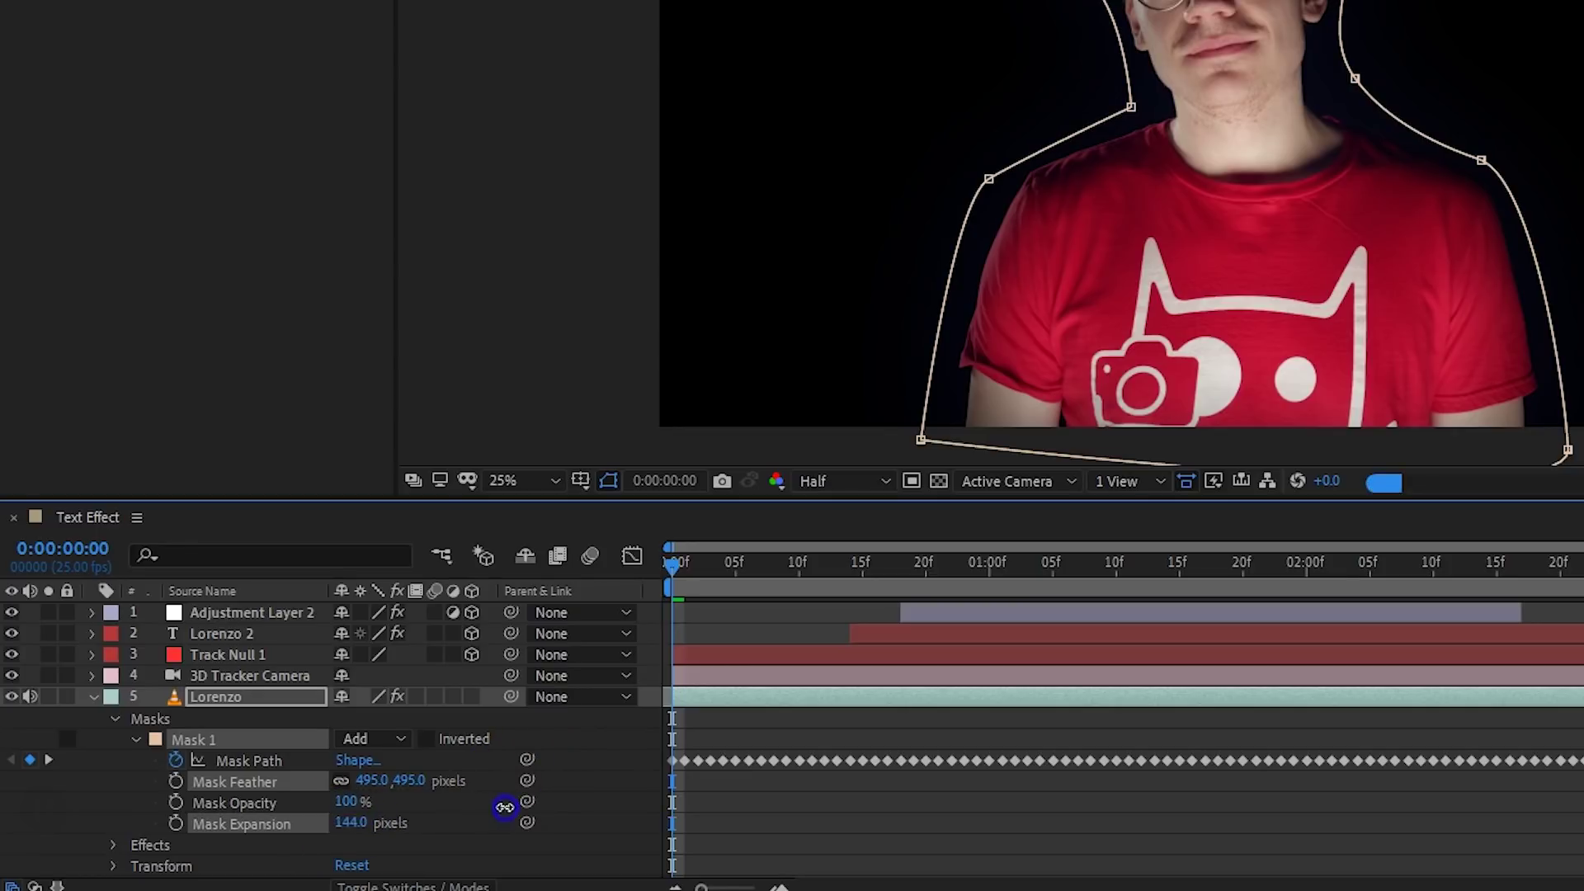
{"action": "left_click_drag", "start_coordinate": [691, 794], "coordinate": [726, 802]}
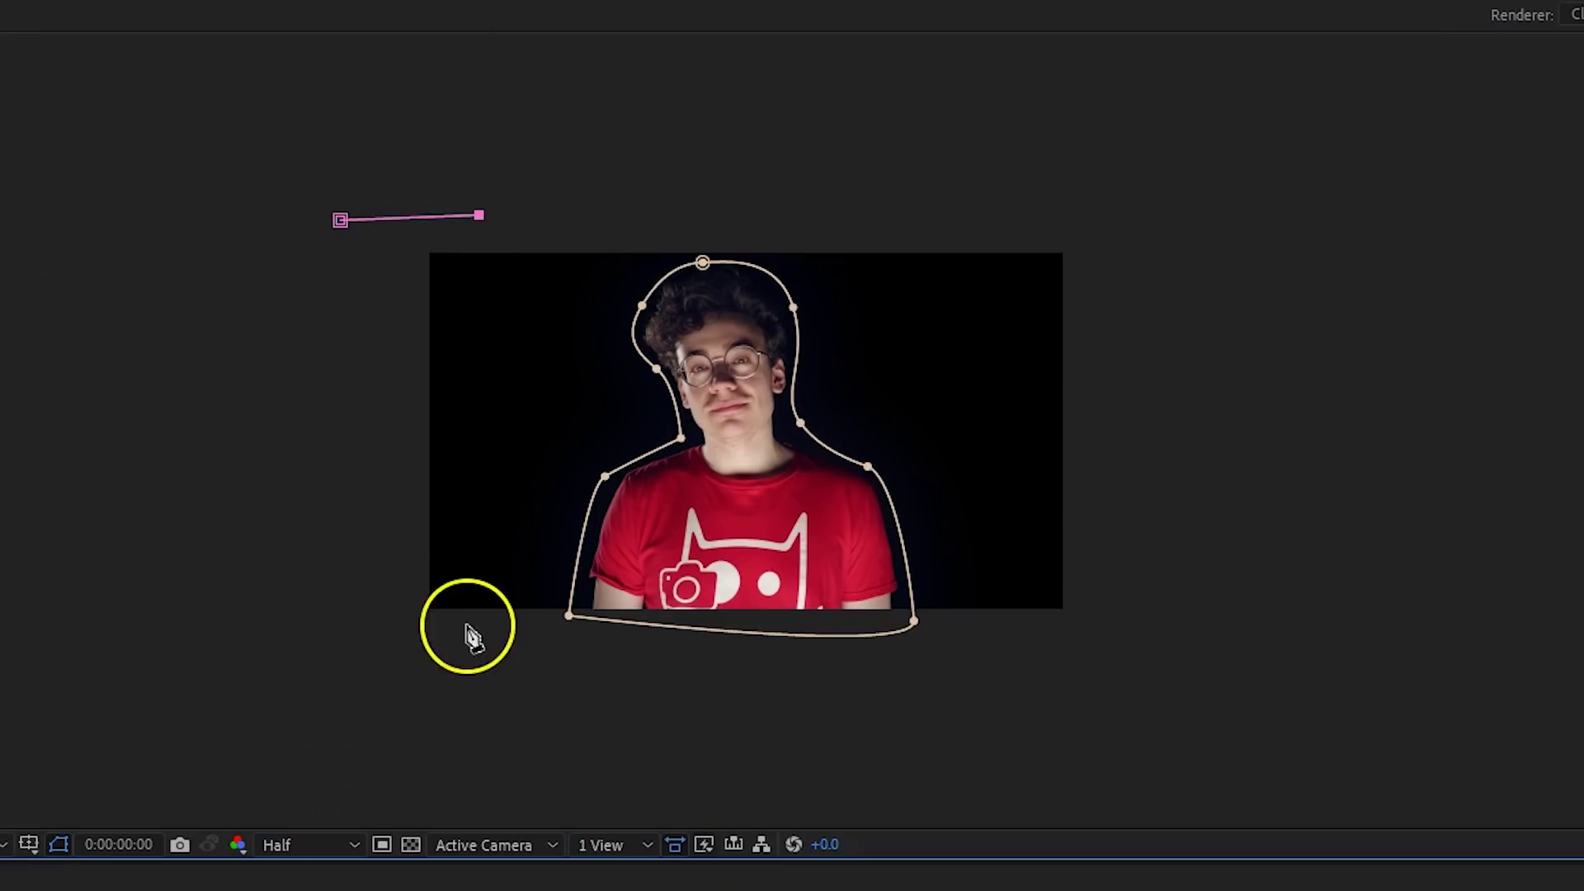
Step: Draw rectangular Mask 2 around the talent and turn on Mask Path keyframing
{"action": "left_click", "coordinate": [472, 636]}
{"action": "left_click", "coordinate": [979, 629]}
{"action": "left_click", "coordinate": [980, 220]}
{"action": "left_click", "coordinate": [1131, 212]}
{"action": "left_click", "coordinate": [1125, 679]}
{"action": "left_click", "coordinate": [325, 694]}
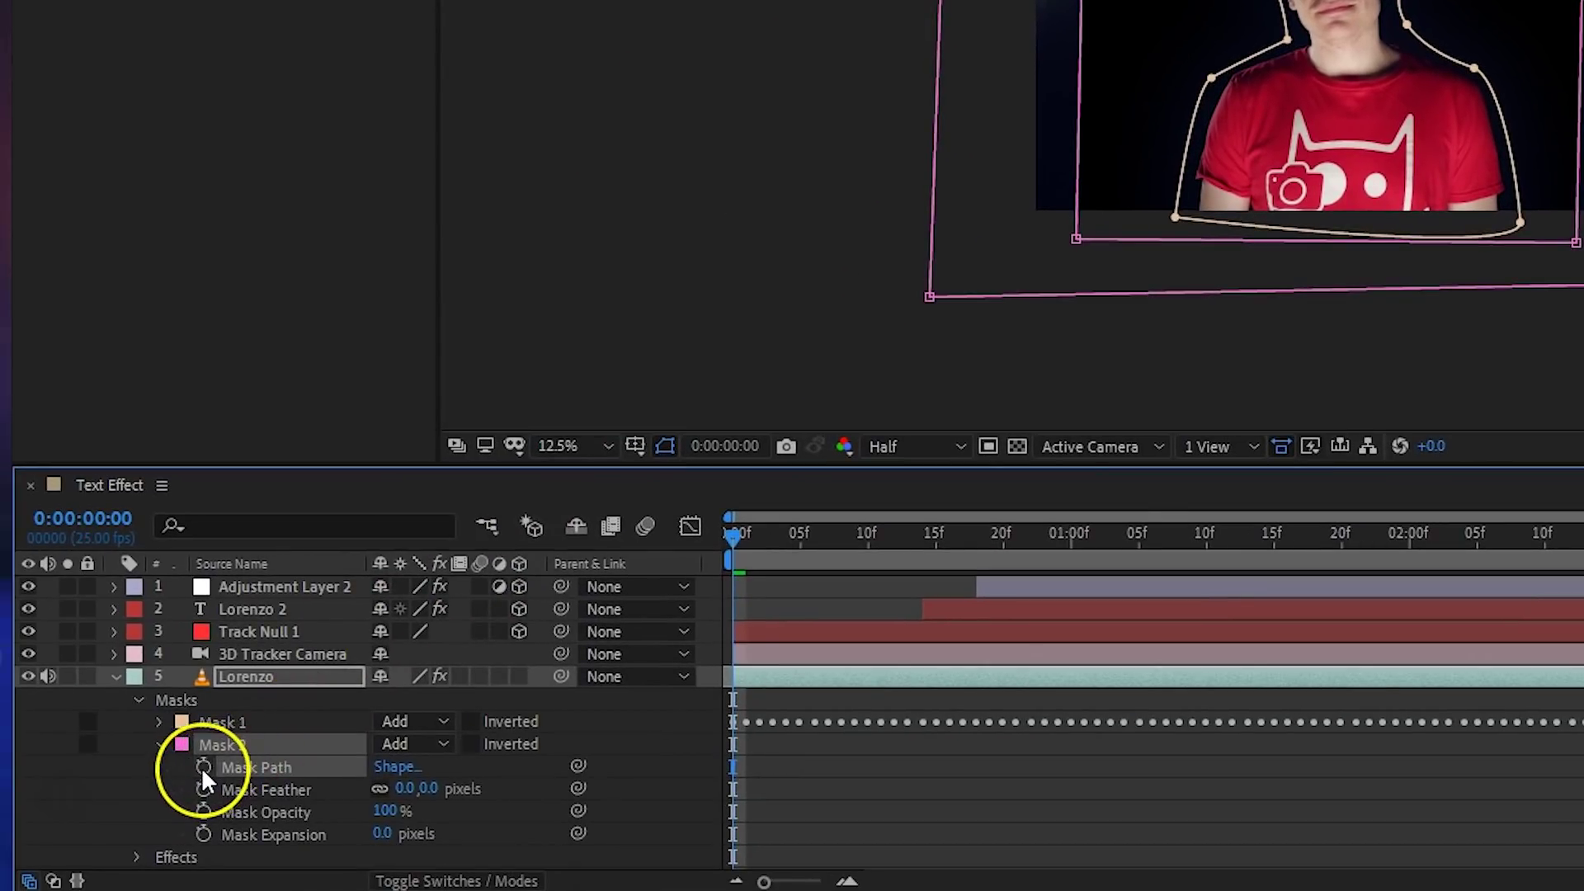
{"action": "left_click", "coordinate": [202, 766]}
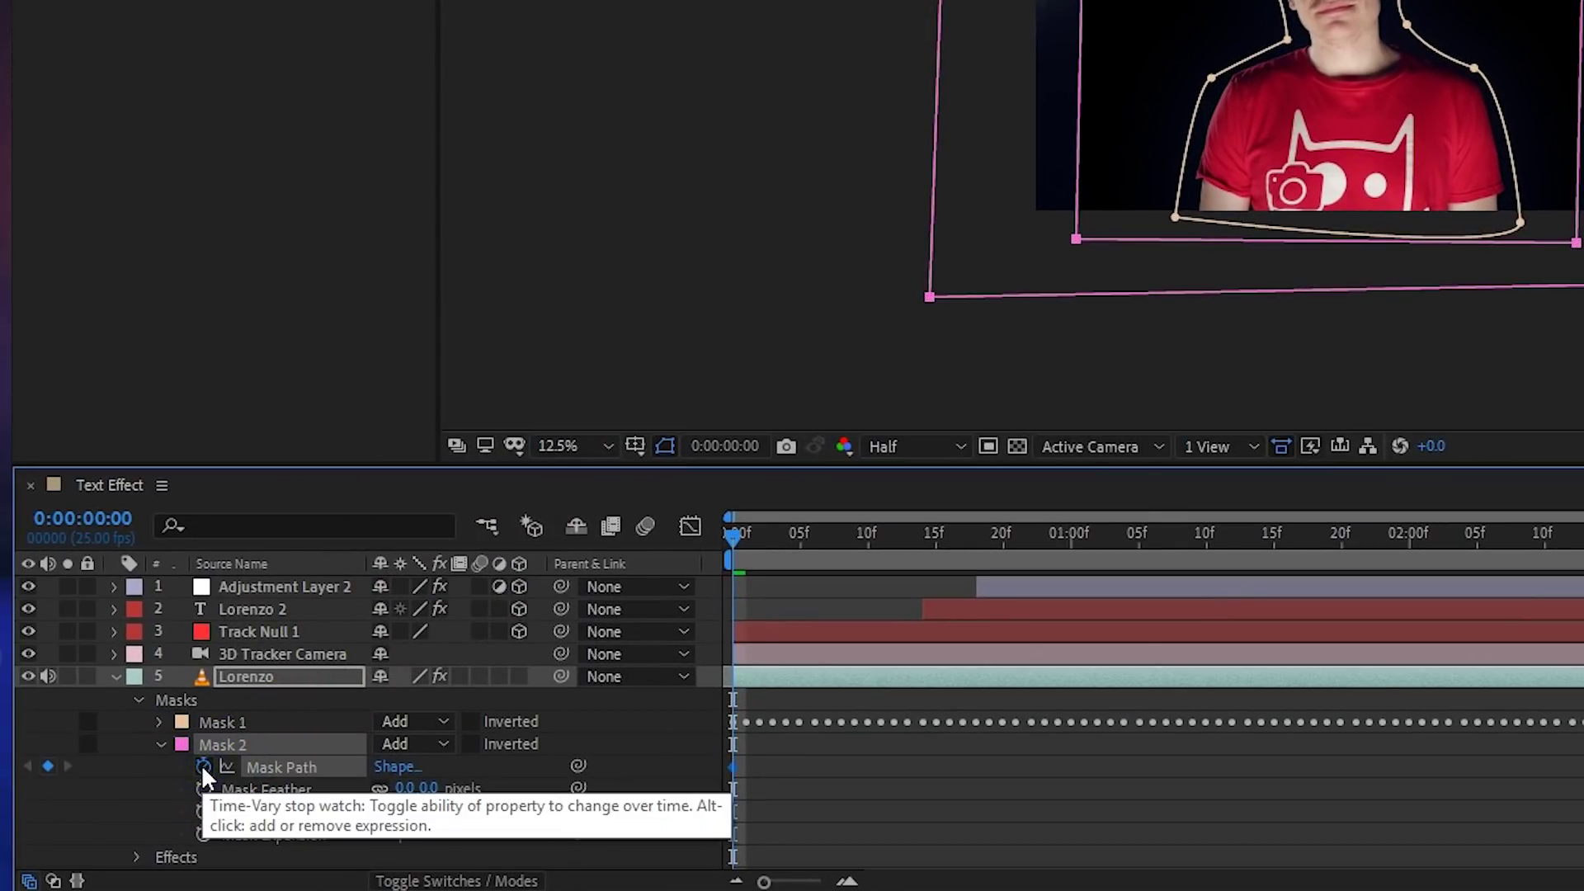
Step: At 00:24, move Mask 2's right-edge vertices left toward the text
{"action": "left_click_drag", "start_coordinate": [816, 574], "coordinate": [1068, 533]}
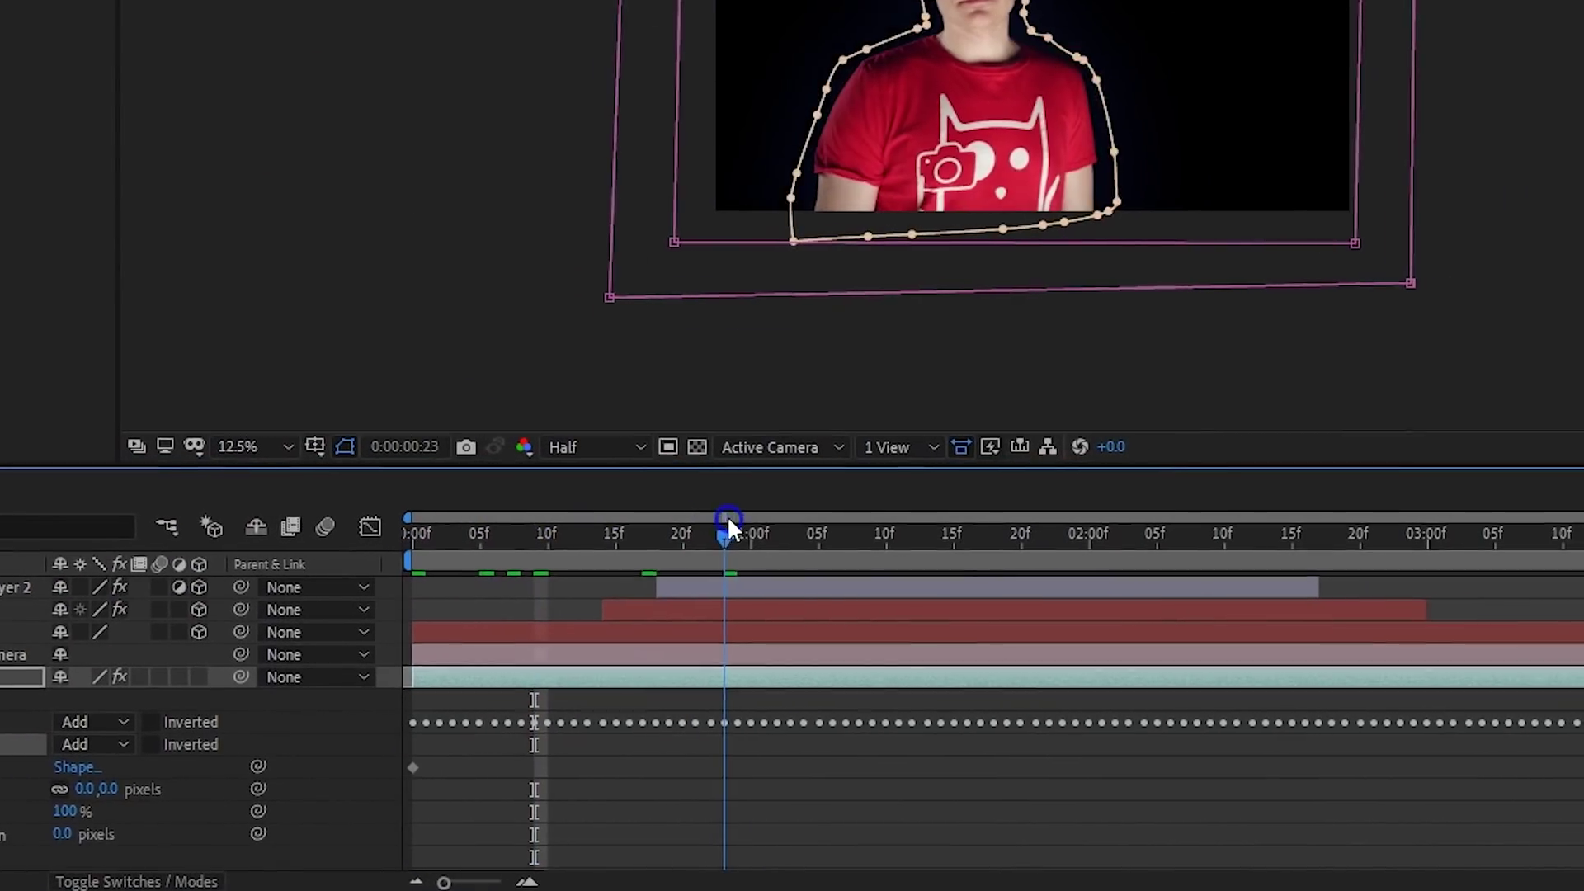
{"action": "left_click_drag", "start_coordinate": [1072, 123], "coordinate": [1207, 521]}
{"action": "left_click_drag", "start_coordinate": [1148, 601], "coordinate": [962, 605]}
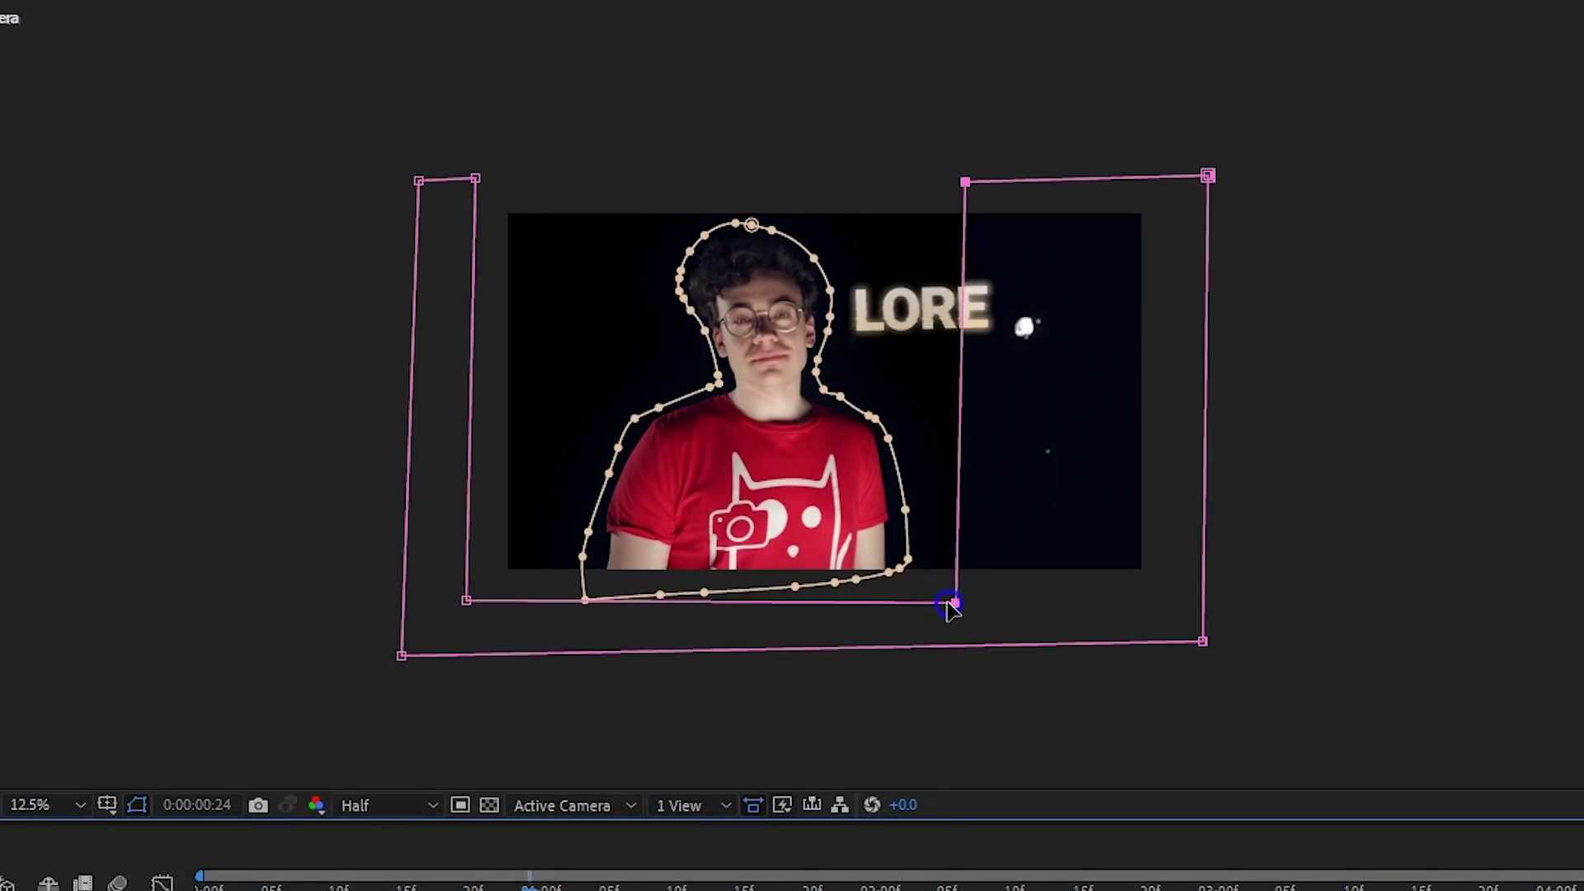